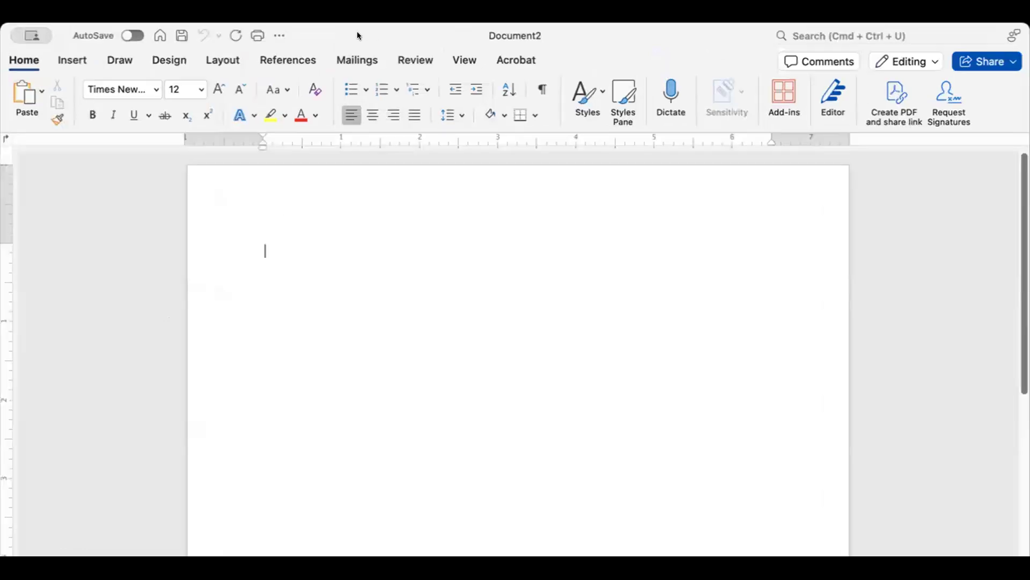
Step: Write the speaker name "Josh" and, on the line below it, the dialogue "So, what happened?"
{"action": "type", "text": "Josh"}
{"action": "key", "text": "Return"}
{"action": "type", "text": "So, what happened?"}
{"action": "key", "text": "Return"}
Step: Write the start of the action line: "Mel holds her wine out to Lizzie and Lizzie opens the bottle with the corkscrew"
{"action": "type", "text": "Mel hol"}
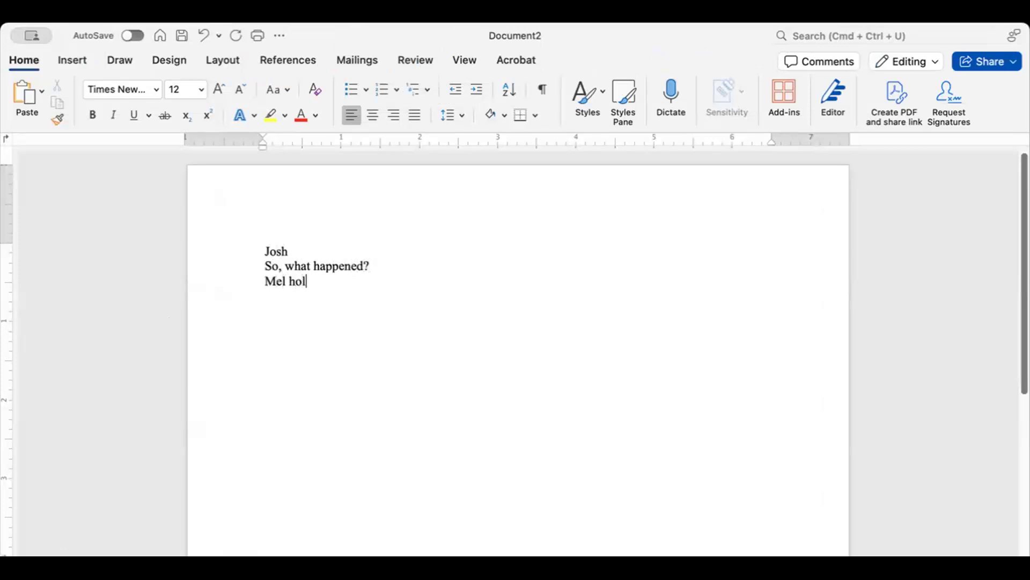
{"action": "type", "text": "ds her wine bottle"}
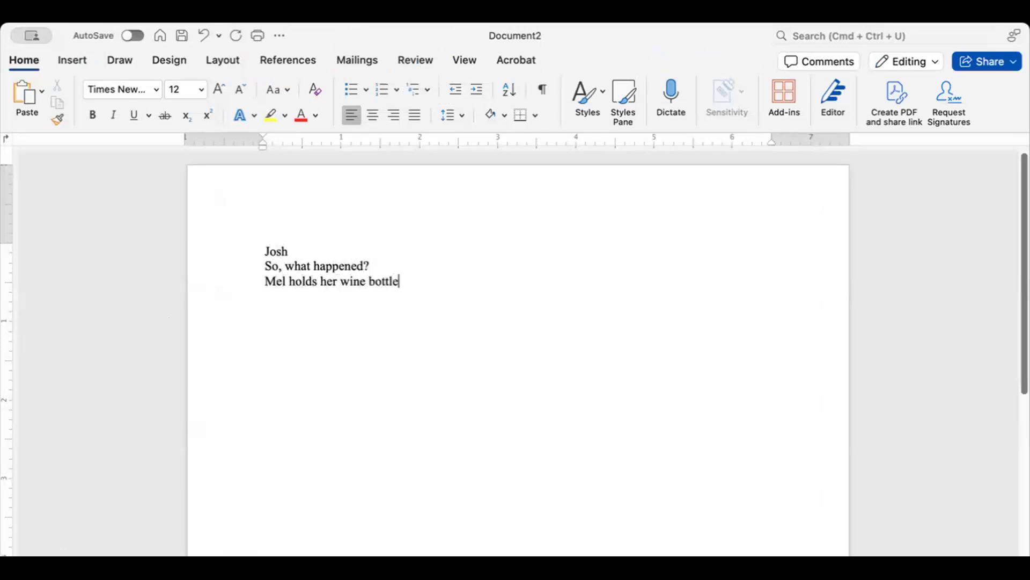
{"action": "key", "text": "BackSpace"}
{"action": "key", "text": "BackSpace"}
{"action": "key", "text": "BackSpace"}
{"action": "key", "text": "BackSpace"}
{"action": "key", "text": "BackSpace"}
{"action": "key", "text": "BackSpace"}
{"action": "type", "text": "out to "}
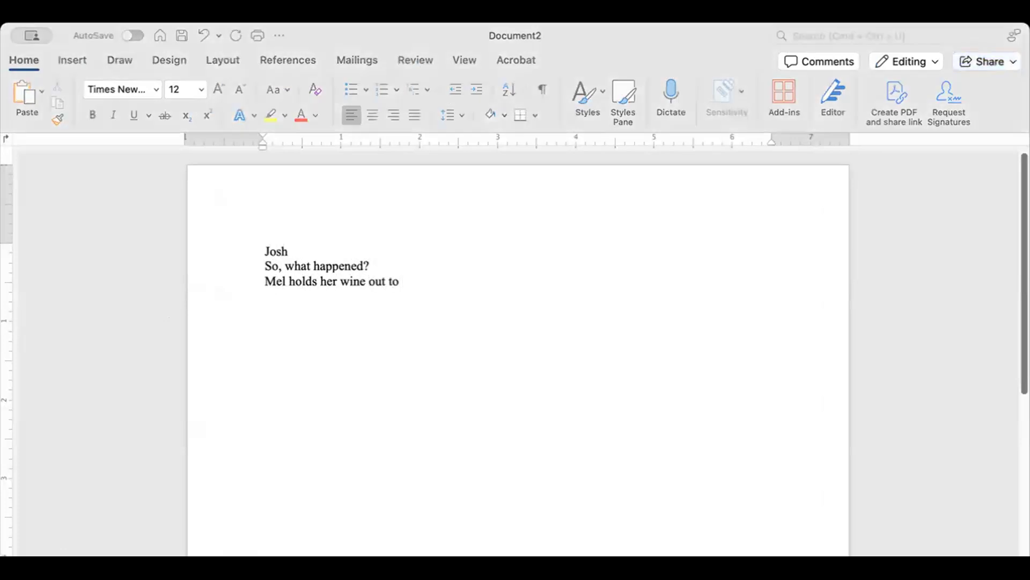
{"action": "type", "text": "Lizzie and Lizzie opens the bottle with the corkscrew"}
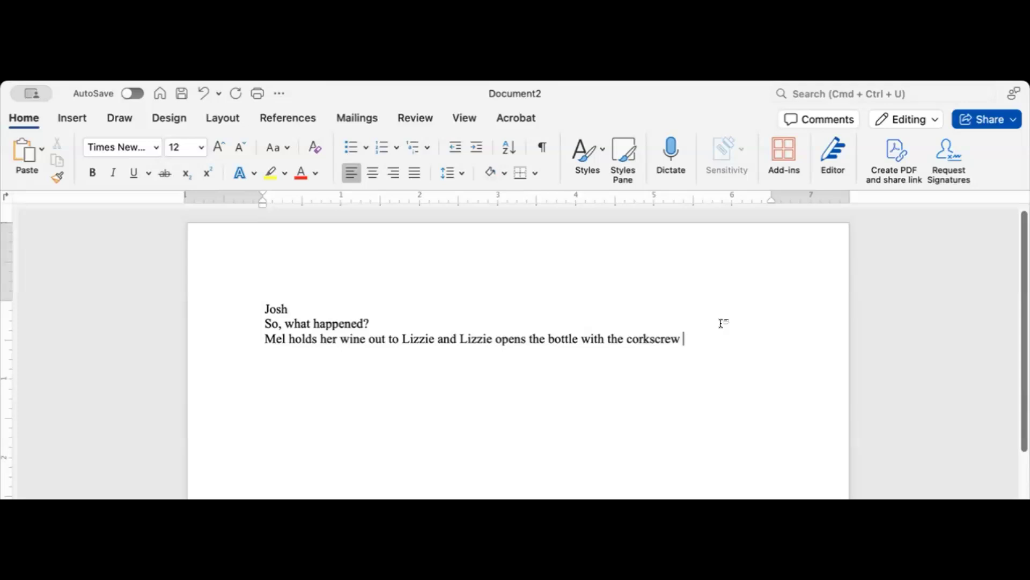
Step: Append "and a SWISS ARMY KNIFE. Josh reaches into a nearby box and gets some cheap plastic tumblers. He puts four on the table." and a blank line
{"action": "type", "text": "and a SWISS ARMY KNIFE. Josh "}
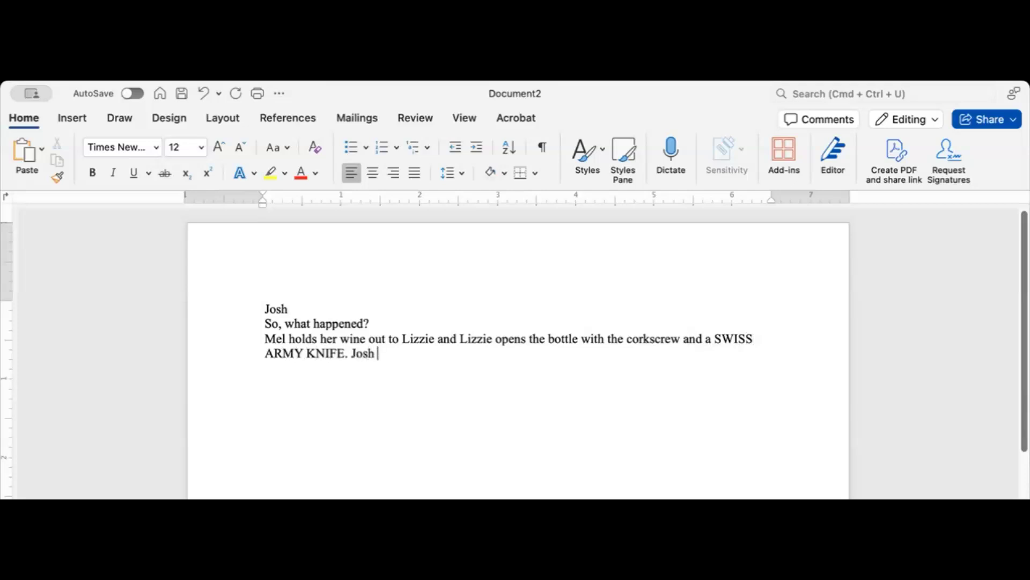
{"action": "type", "text": "reaches into a near"}
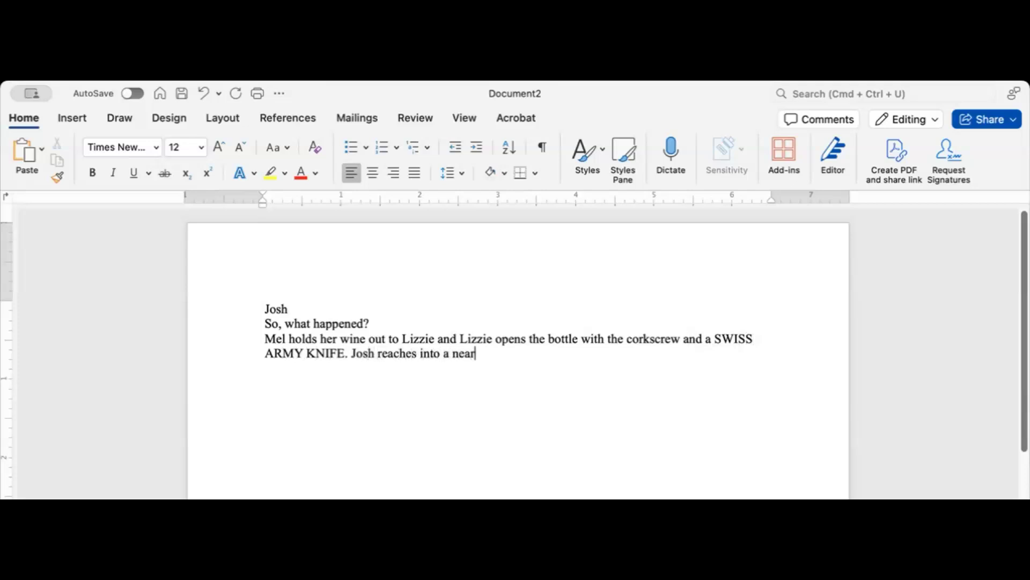
{"action": "type", "text": "by box and gets some cheap "}
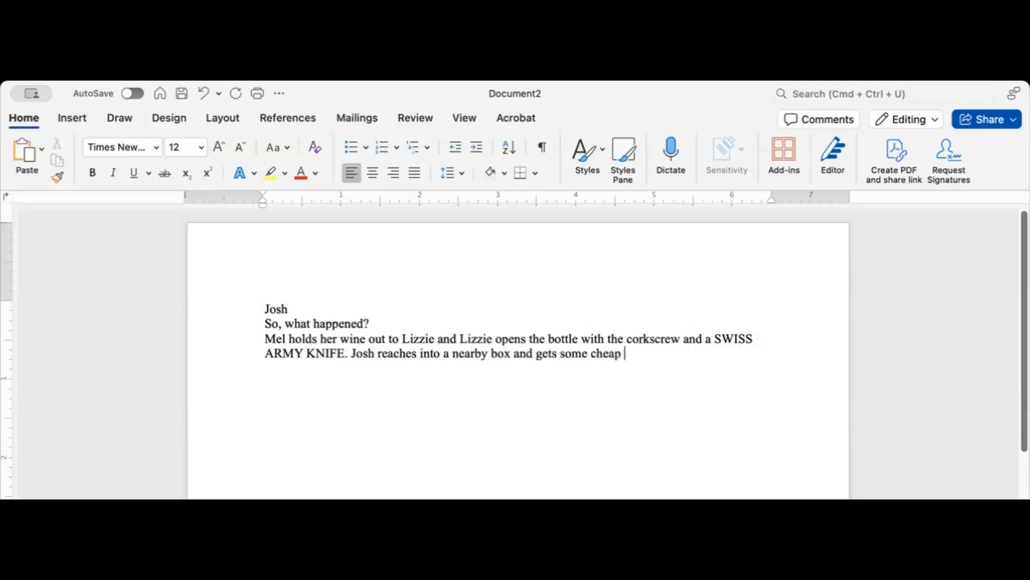
{"action": "type", "text": "plastic tumblers."}
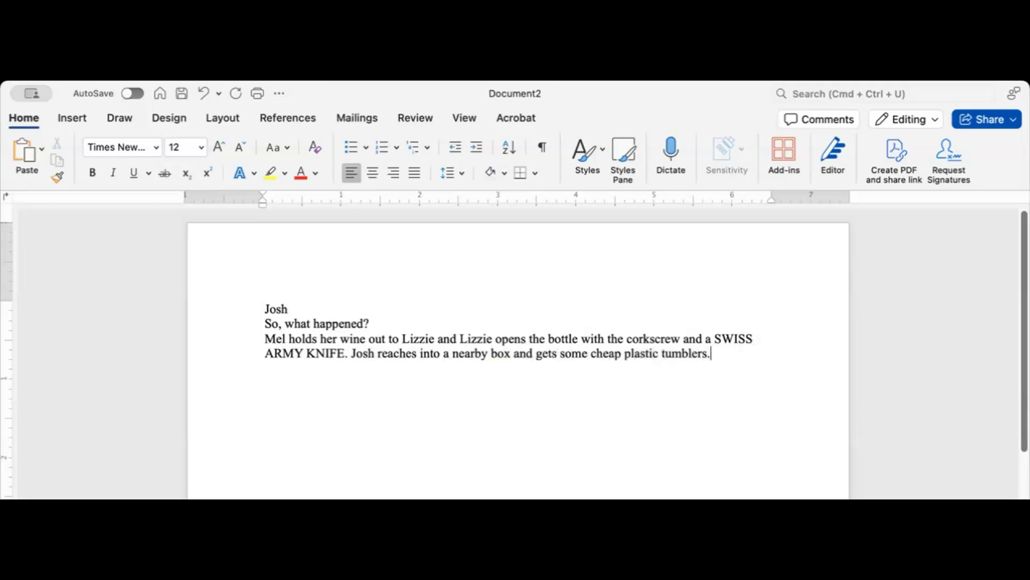
{"action": "type", "text": " He puts four o"}
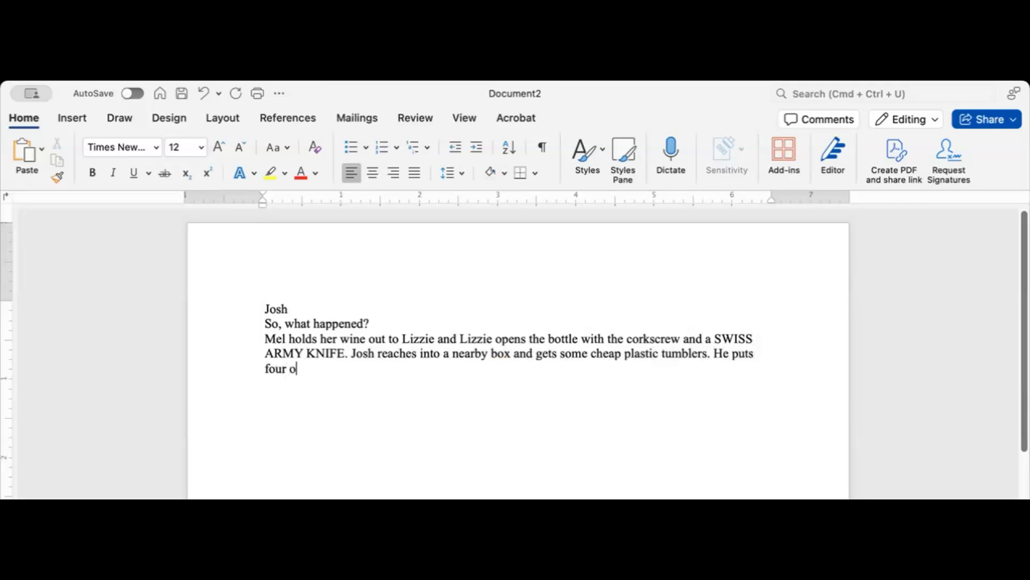
{"action": "type", "text": "n the table."}
{"action": "key", "text": "Return"}
{"action": "key", "text": "Return"}
{"action": "type", "text": "ZARI"}
{"action": "type", "text": "A"}
{"action": "key", "text": "BackSpace"}
{"action": "key", "text": "BackSpace"}
{"action": "key", "text": "BackSpace"}
{"action": "key", "text": "BackSpace"}
{"action": "key", "text": "BackSpace"}
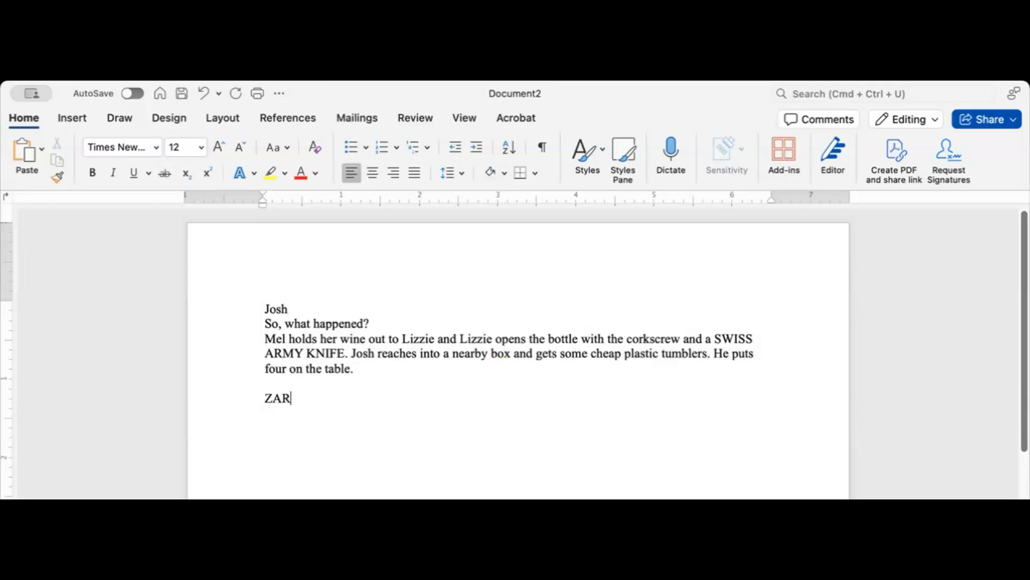
Step: Write the speaker name "Azaria" and, on the line below it, "I couldn't stand it any more. I had to get out."
{"action": "type", "text": "Azaria"}
{"action": "key", "text": "Return"}
{"action": "type", "text": "I couldn't stand"}
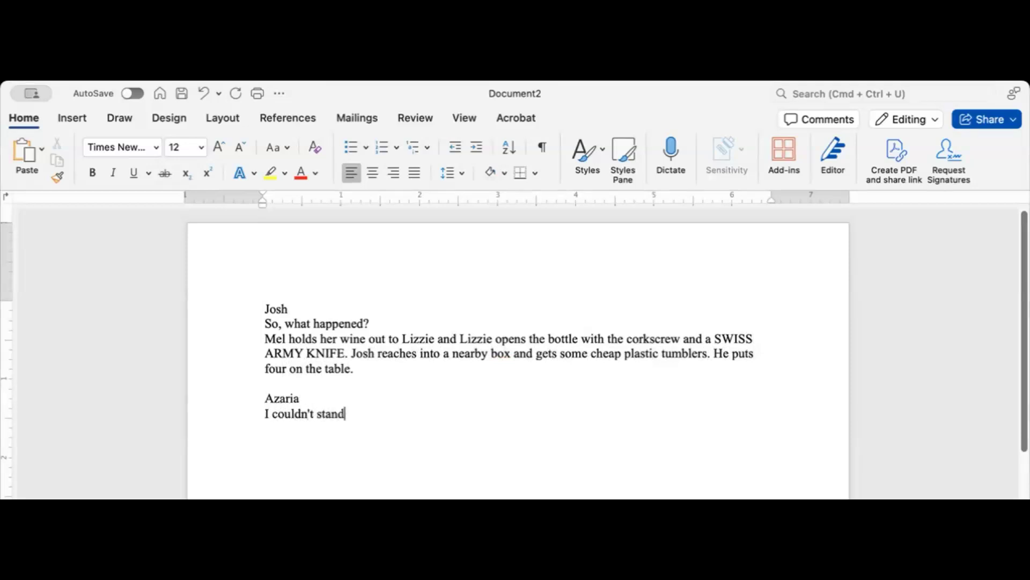
{"action": "type", "text": " it any more. I had to get out"}
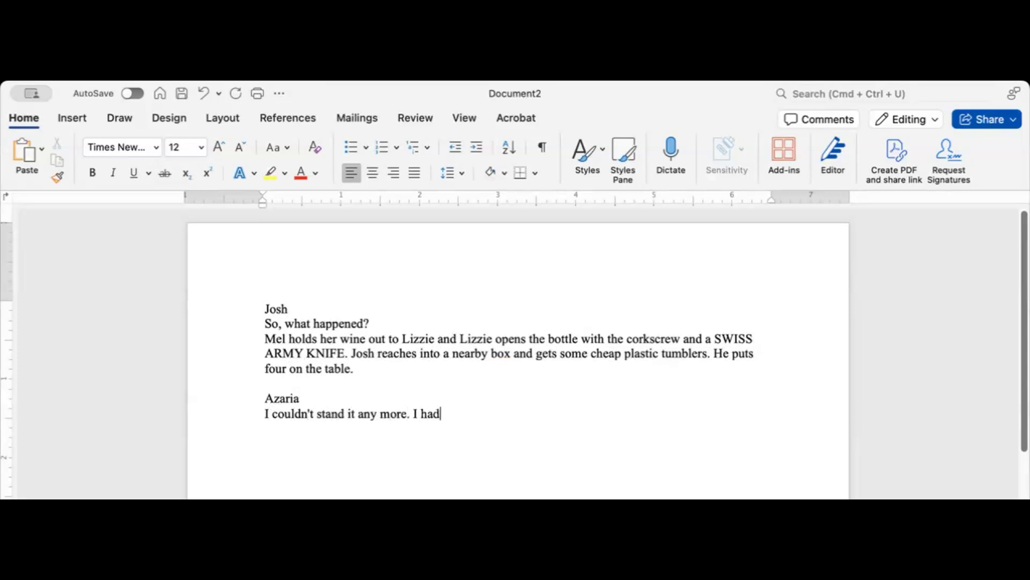
{"action": "type", "text": "."}
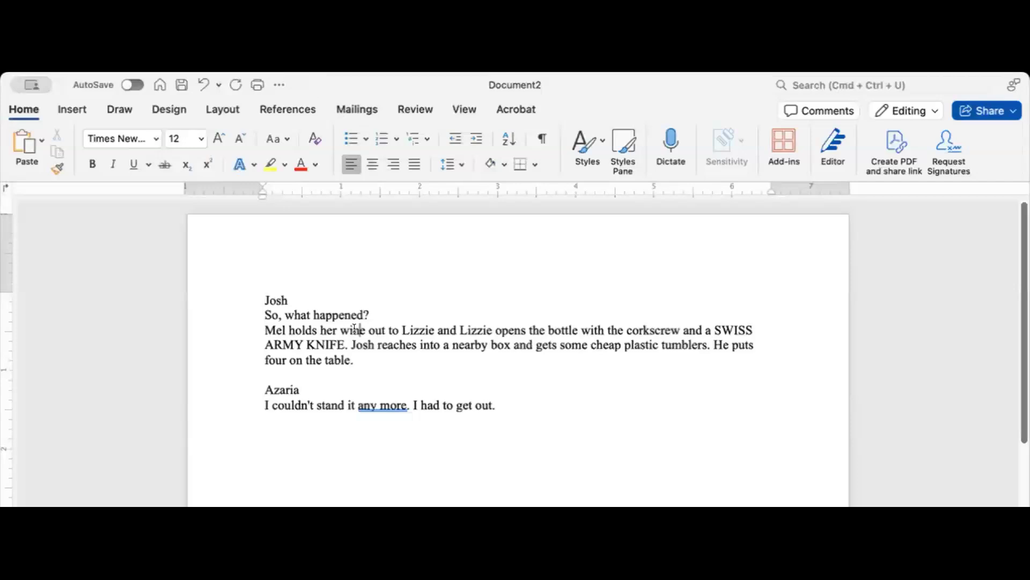
Step: Show the list of available styles and indent the "So, what happened?" line by 0.5 inches
{"action": "left_click", "coordinate": [260, 297]}
{"action": "left_click", "coordinate": [313, 313]}
{"action": "left_click_drag", "start_coordinate": [379, 311], "coordinate": [210, 309]}
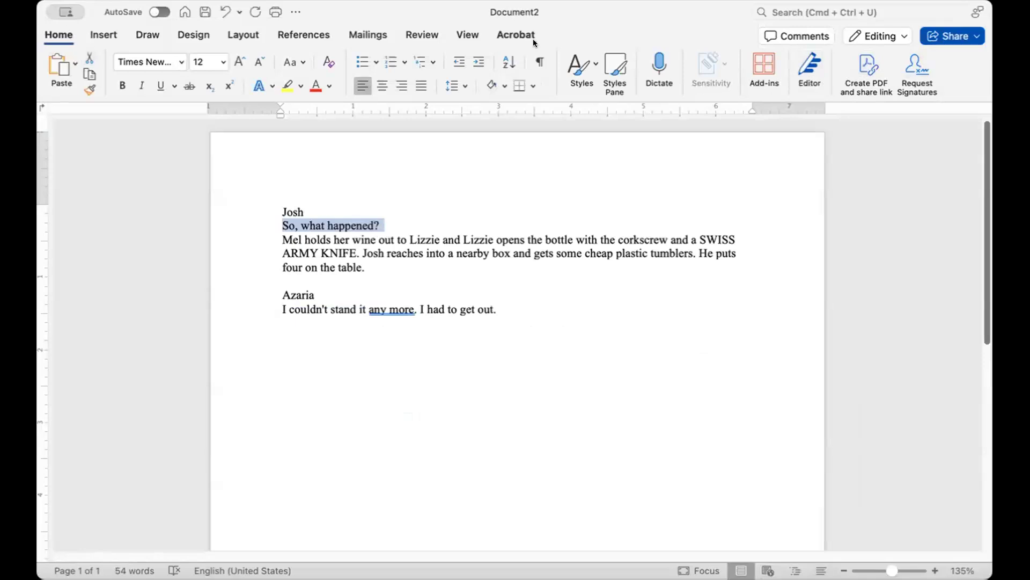
{"action": "left_click", "coordinate": [615, 70]}
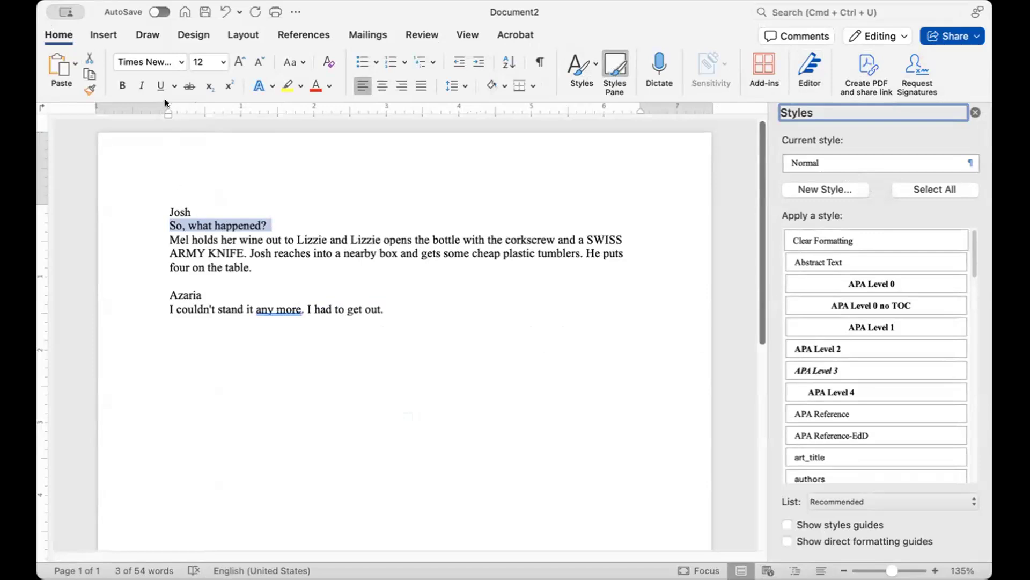
{"action": "left_click", "coordinate": [475, 60]}
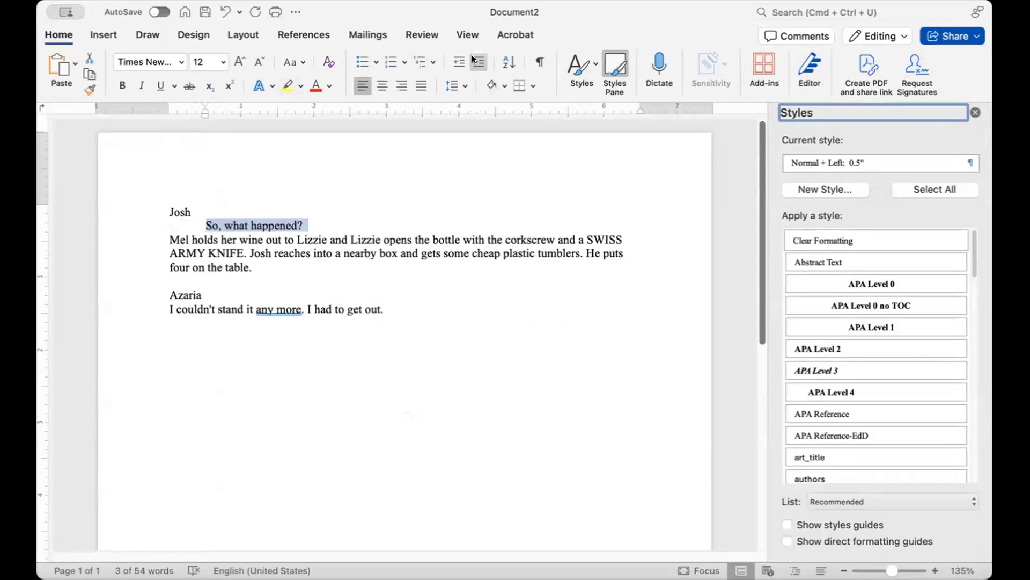
Step: Create a paragraph style named Dialogue from the formatting of the indented dialogue line
{"action": "left_click", "coordinate": [821, 190]}
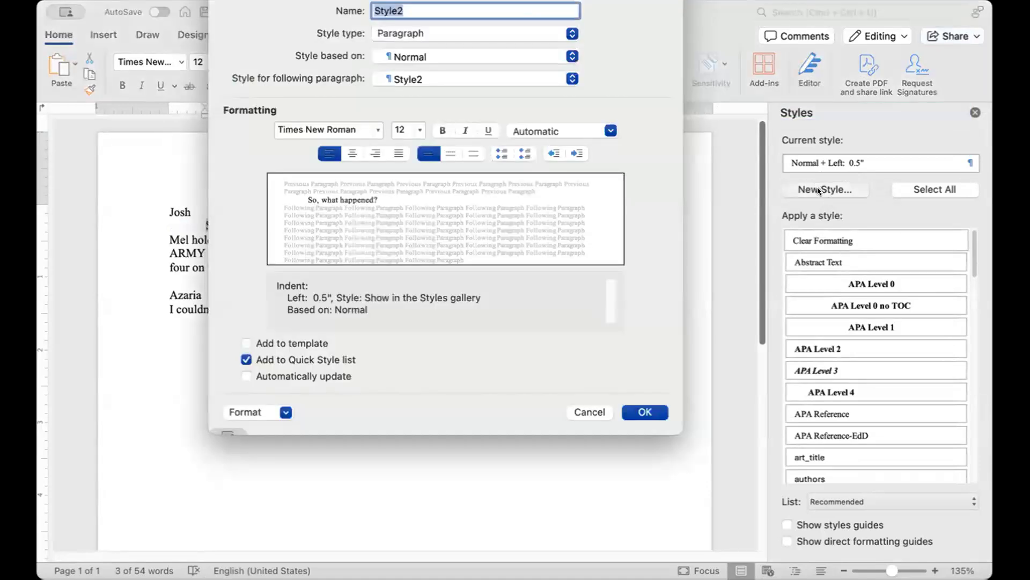
{"action": "type", "text": "Dialogue"}
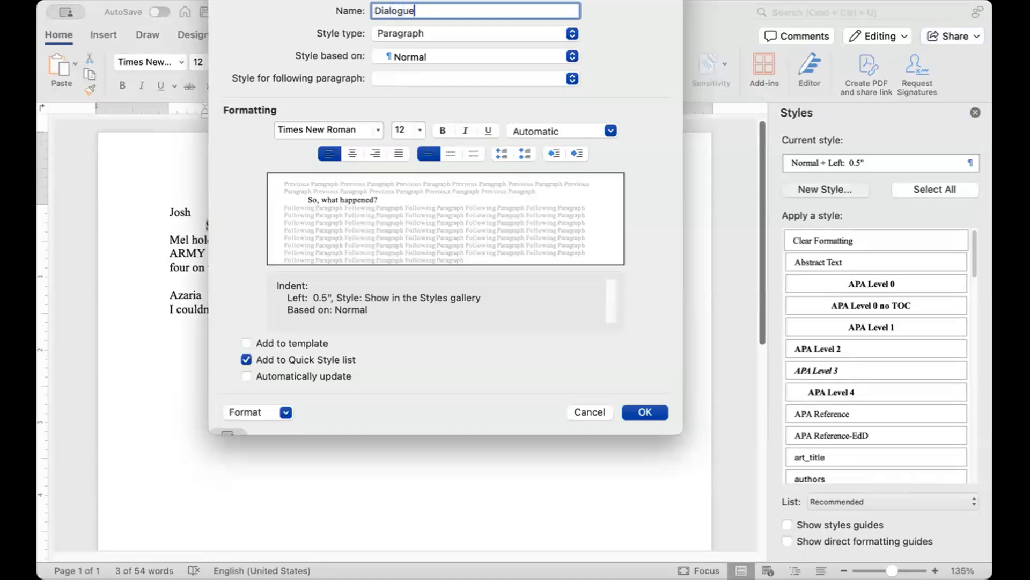
{"action": "key", "text": "Return"}
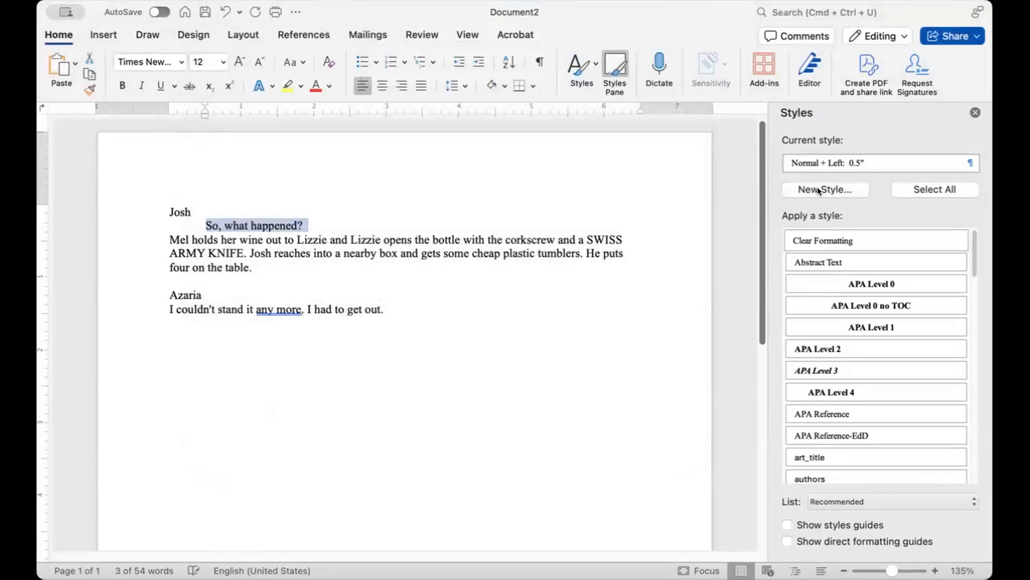
Step: Apply the Dialogue style to the "So, what happened?" line and to the spoken line beneath Azaria
{"action": "scroll", "coordinate": [826, 327], "scroll_direction": "down", "scroll_amount": 3}
{"action": "scroll", "coordinate": [826, 330], "scroll_direction": "down", "scroll_amount": 3}
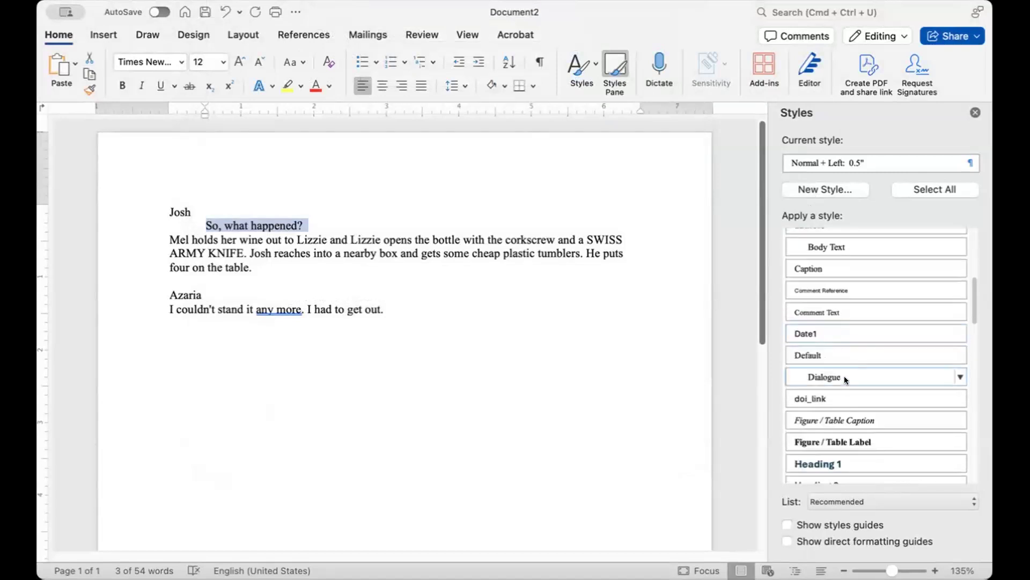
{"action": "left_click", "coordinate": [843, 376]}
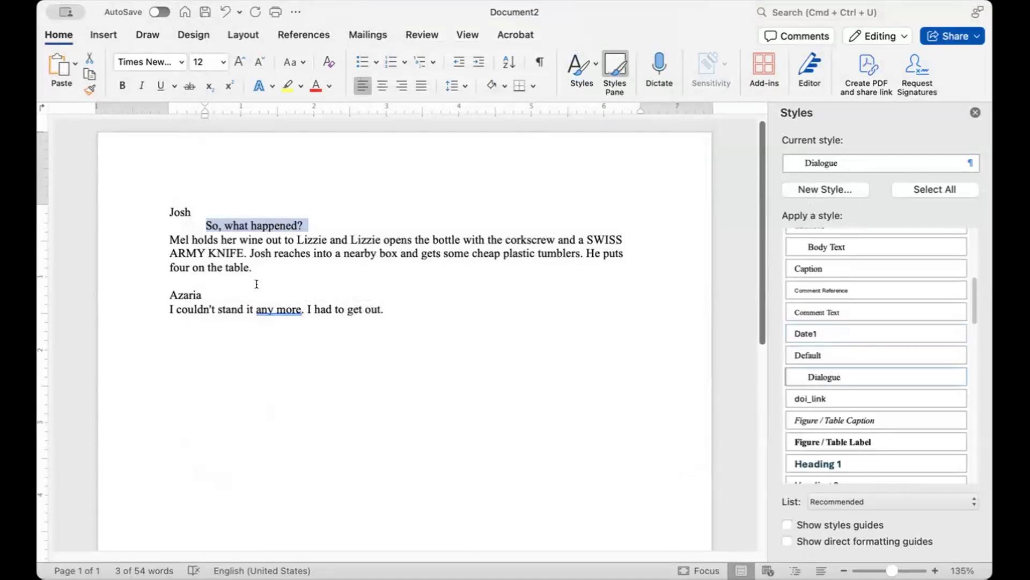
{"action": "left_click", "coordinate": [231, 306]}
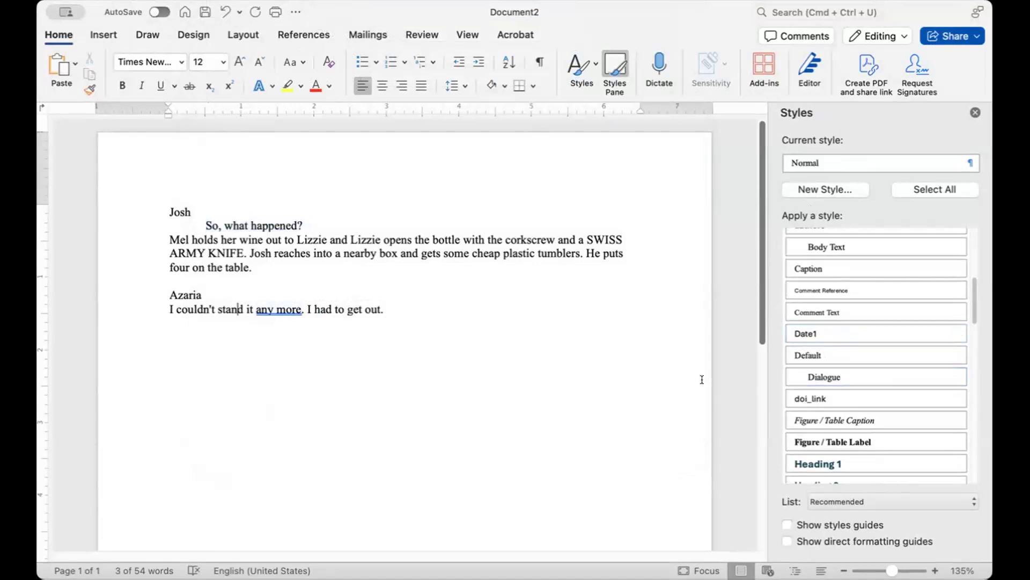
{"action": "left_click", "coordinate": [839, 375]}
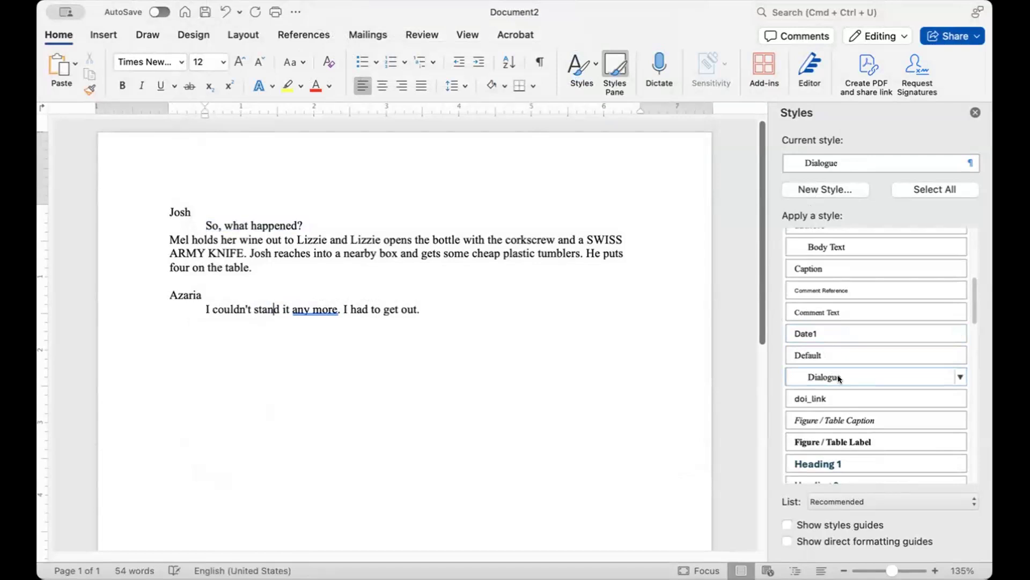
Step: Format the first speaker name, Josh, in all caps and indent it to 1 inch
{"action": "double_click", "coordinate": [175, 211]}
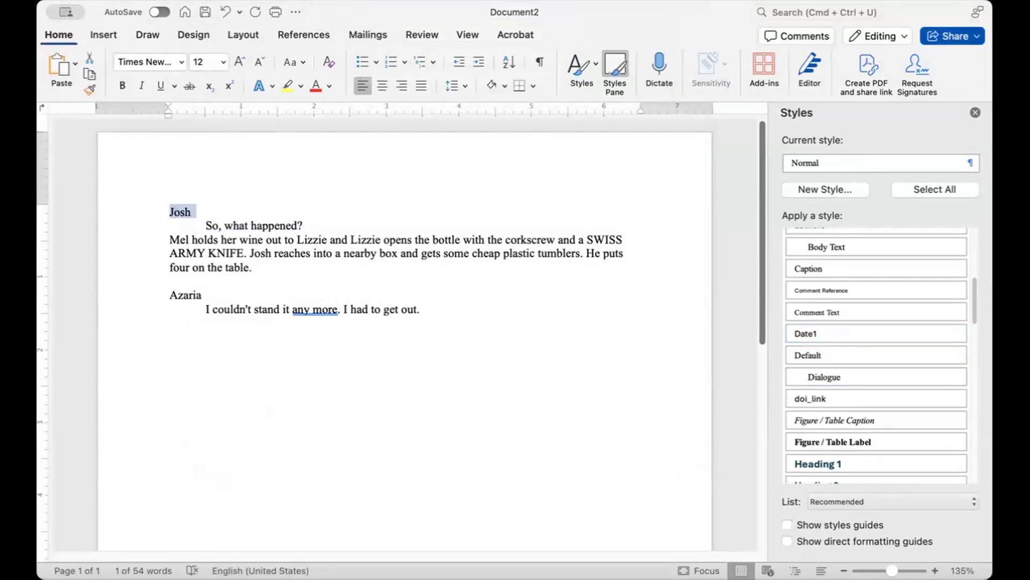
{"action": "left_click", "coordinate": [231, 2]}
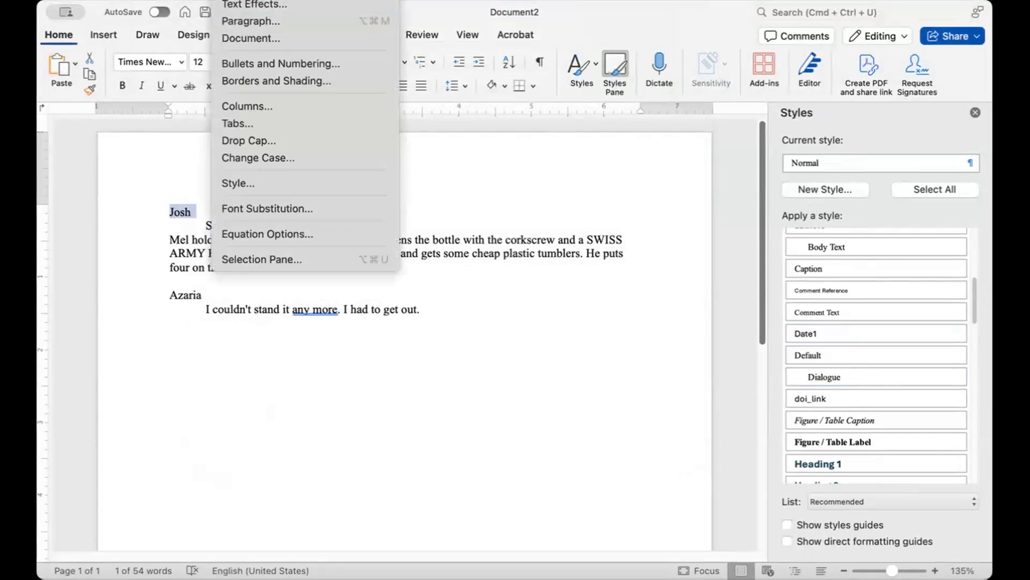
{"action": "key", "text": "Escape"}
{"action": "key", "text": "super+d"}
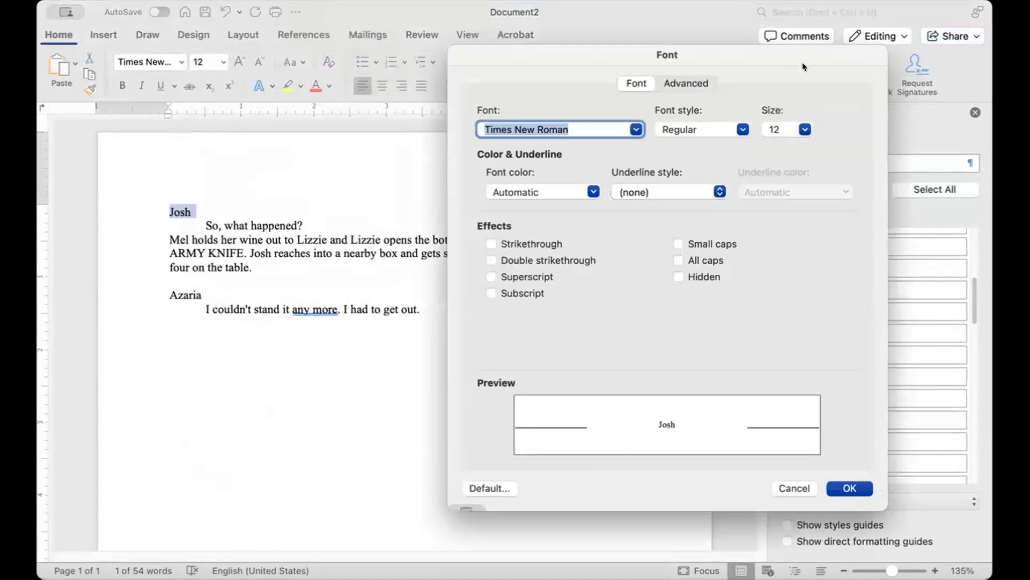
{"action": "left_click_drag", "start_coordinate": [802, 63], "coordinate": [782, 135]}
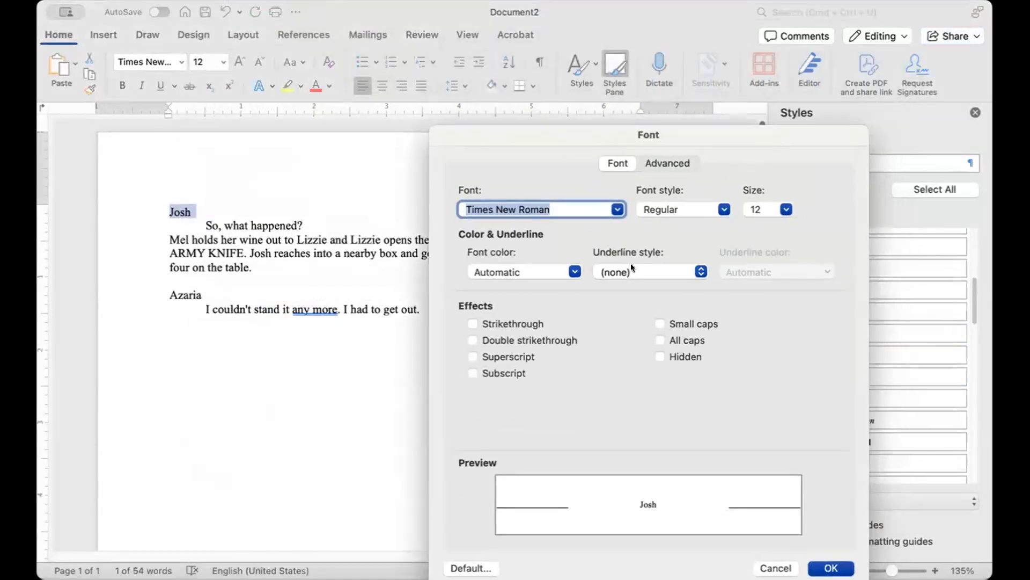
{"action": "left_click", "coordinate": [659, 340]}
{"action": "left_click", "coordinate": [820, 562]}
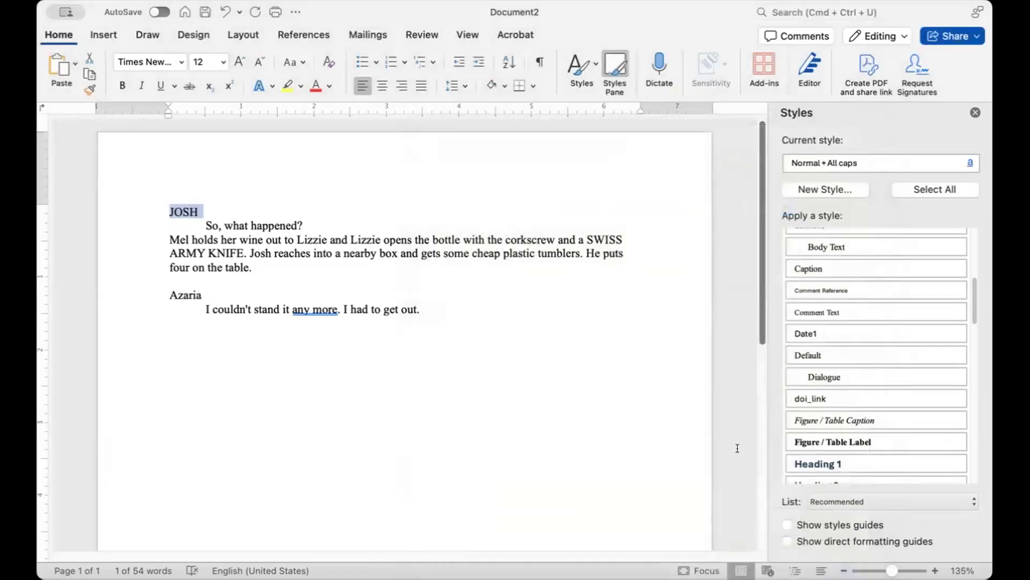
{"action": "left_click", "coordinate": [480, 62]}
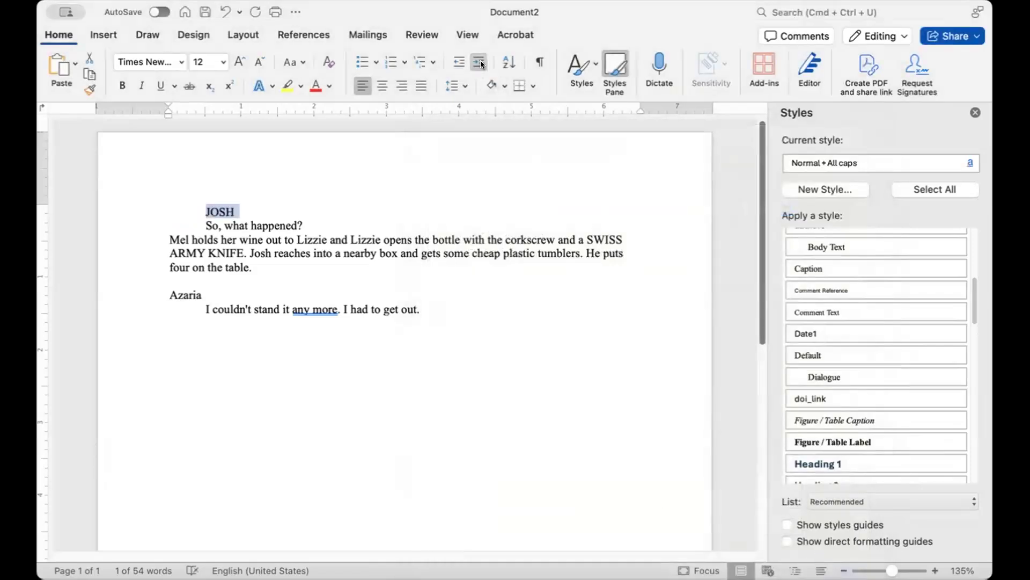
{"action": "left_click", "coordinate": [480, 63]}
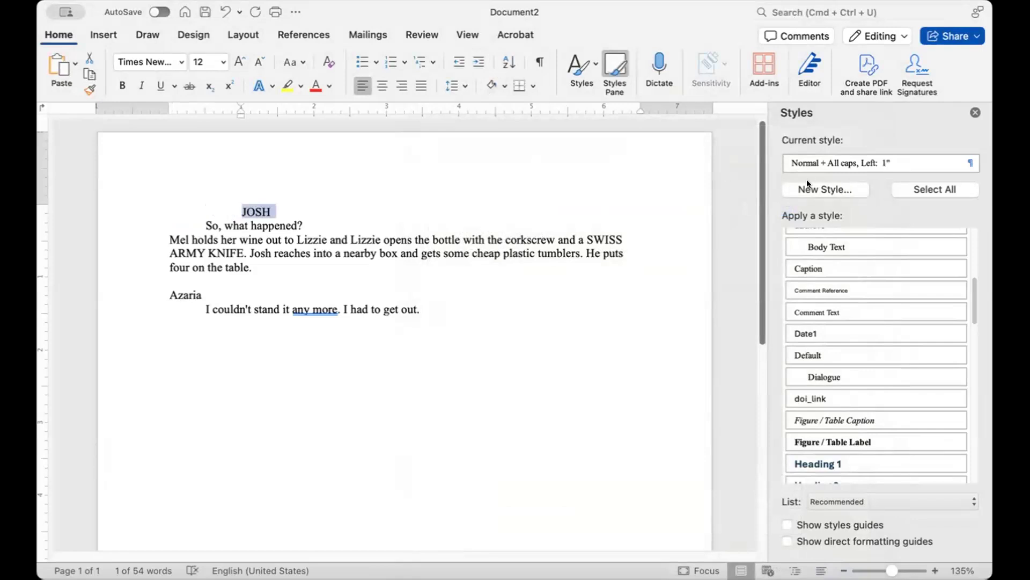
Step: Create a paragraph style named Character Name from the formatting of the first speaker name
{"action": "left_click", "coordinate": [824, 188]}
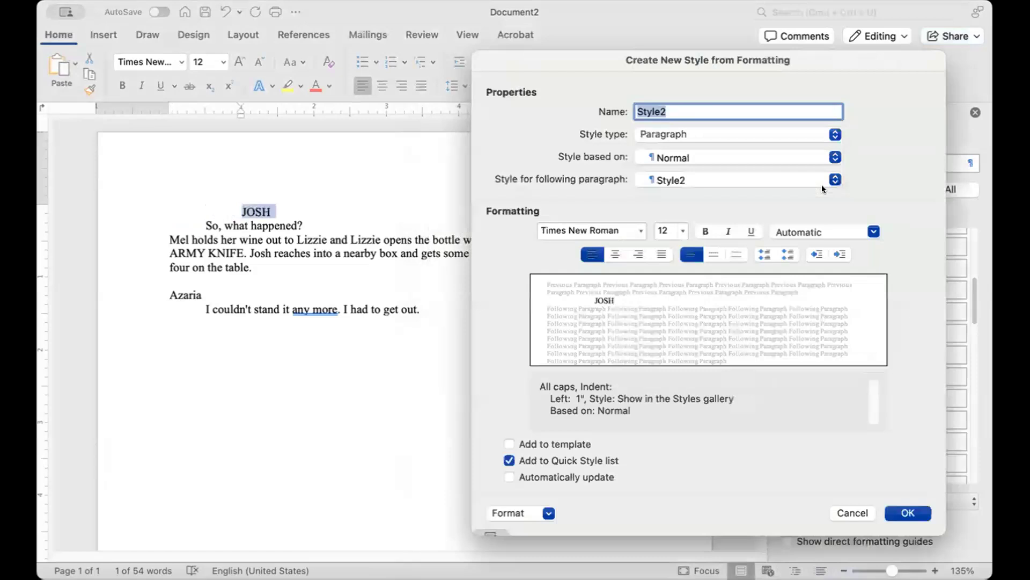
{"action": "type", "text": "Character N"}
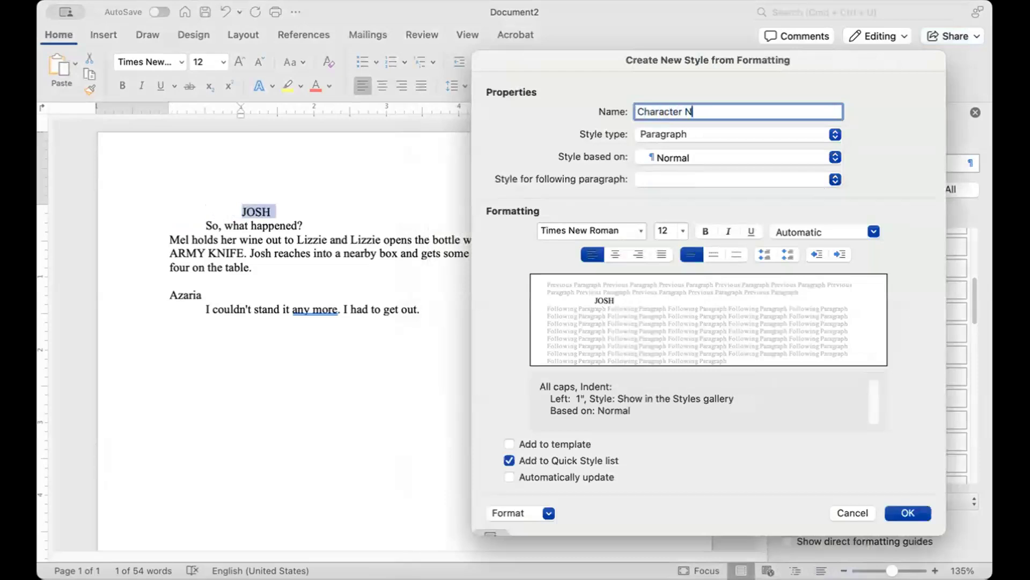
{"action": "type", "text": "ame"}
{"action": "key", "text": "Return"}
Step: Apply the Character Name style to both speaker names, Josh and Azaria
{"action": "scroll", "coordinate": [901, 290], "scroll_direction": "up", "scroll_amount": 5}
{"action": "left_click", "coordinate": [867, 394]}
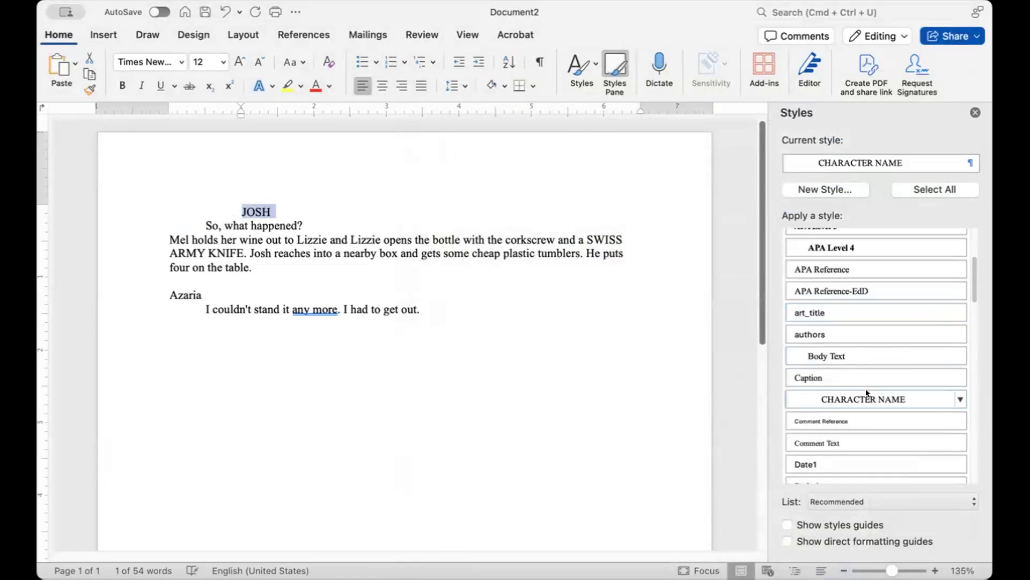
{"action": "left_click", "coordinate": [202, 294]}
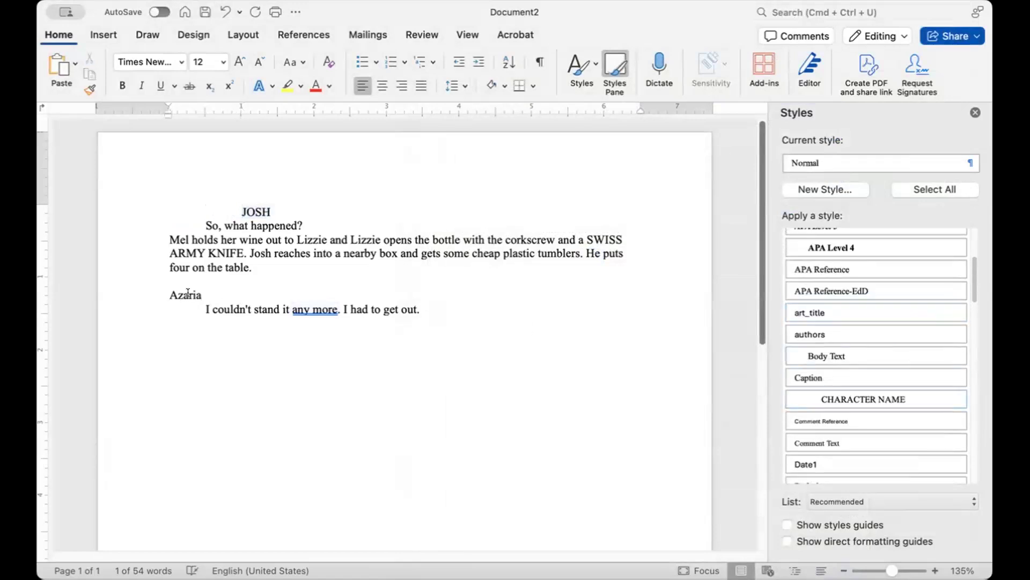
{"action": "left_click", "coordinate": [851, 397]}
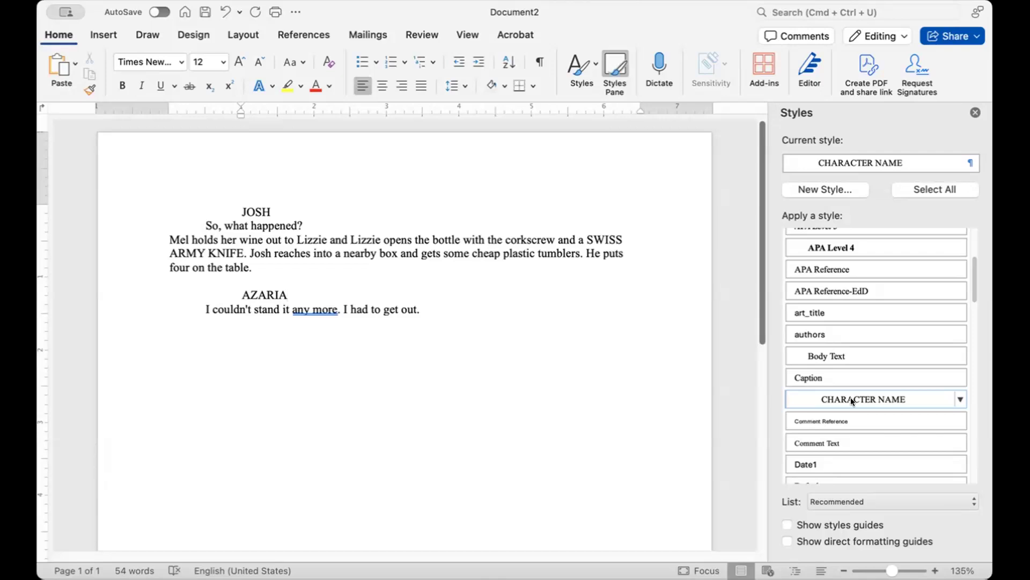
Step: Modify the Character Name style to remove its left indent and centre the text
{"action": "left_click", "coordinate": [959, 400]}
{"action": "left_click", "coordinate": [901, 438]}
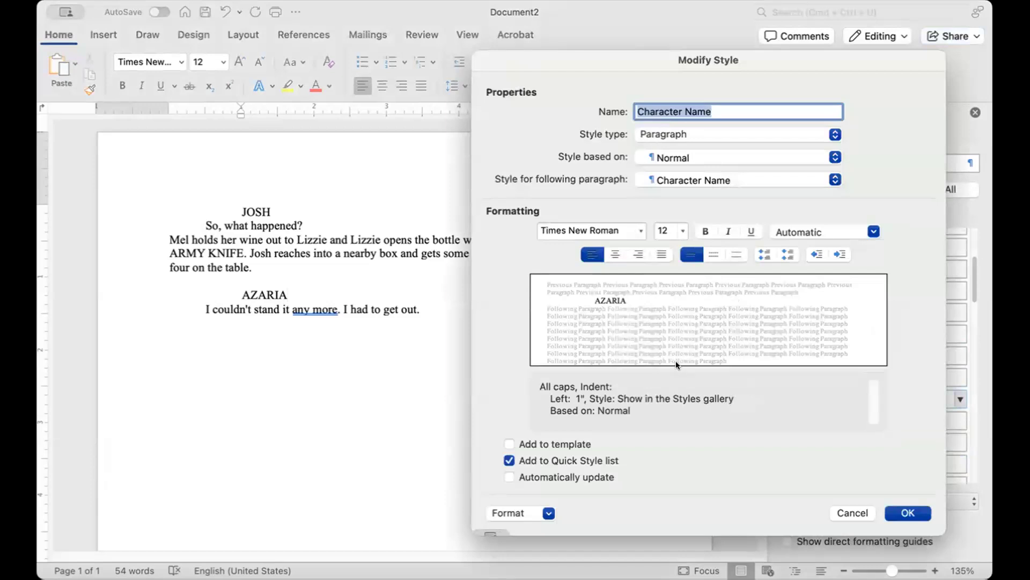
{"action": "left_click", "coordinate": [528, 514]}
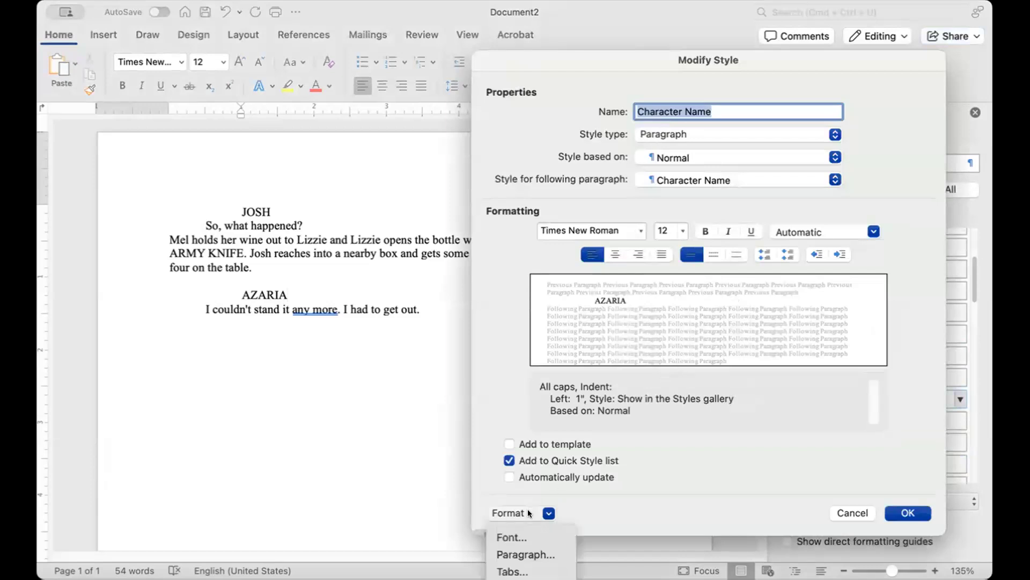
{"action": "left_click", "coordinate": [531, 554]}
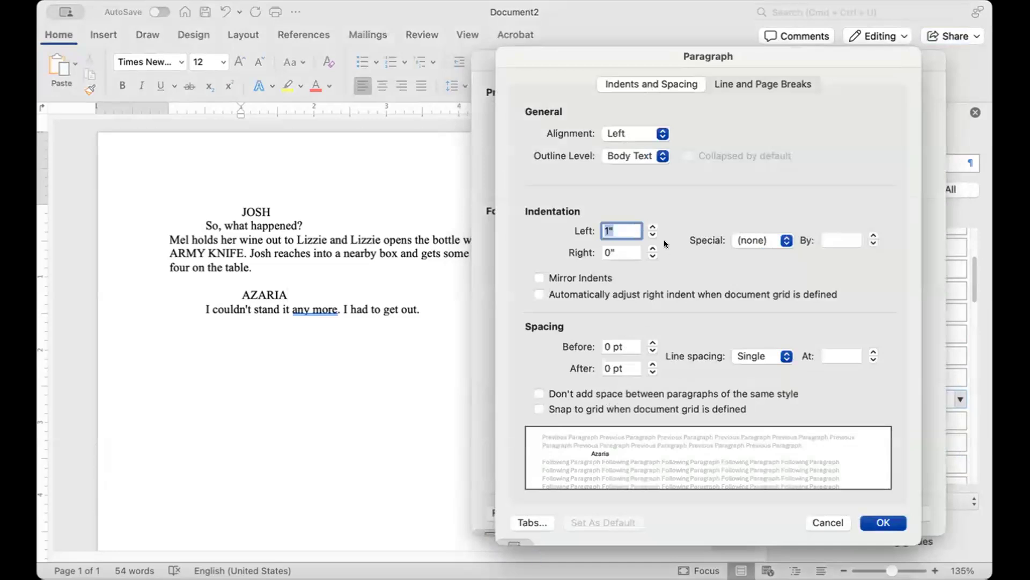
{"action": "left_click", "coordinate": [652, 235]}
{"action": "left_click", "coordinate": [652, 235]}
{"action": "left_click", "coordinate": [652, 235]}
{"action": "left_click", "coordinate": [650, 235]}
{"action": "left_click", "coordinate": [651, 234]}
{"action": "left_click", "coordinate": [869, 522]}
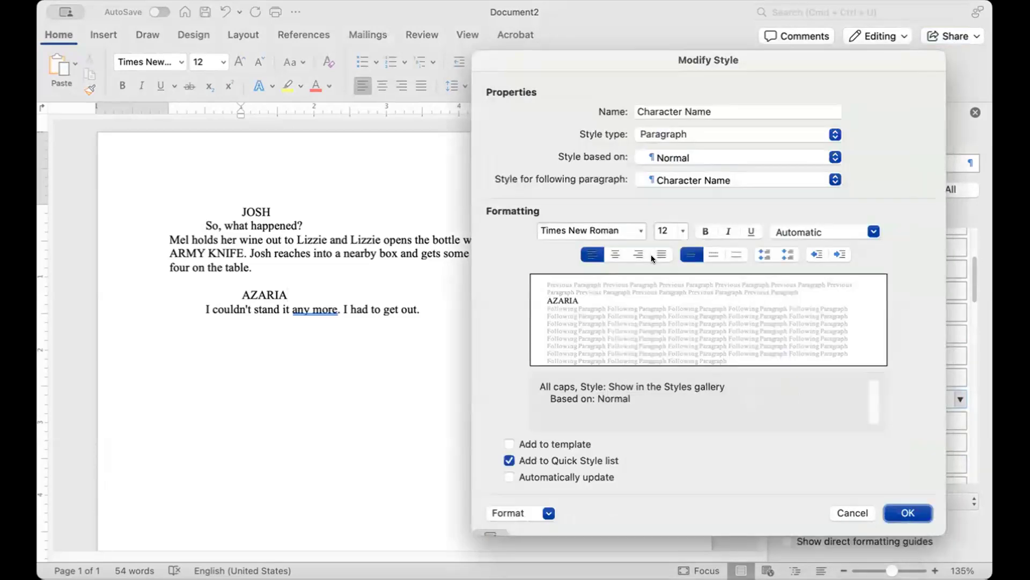
{"action": "left_click", "coordinate": [615, 252]}
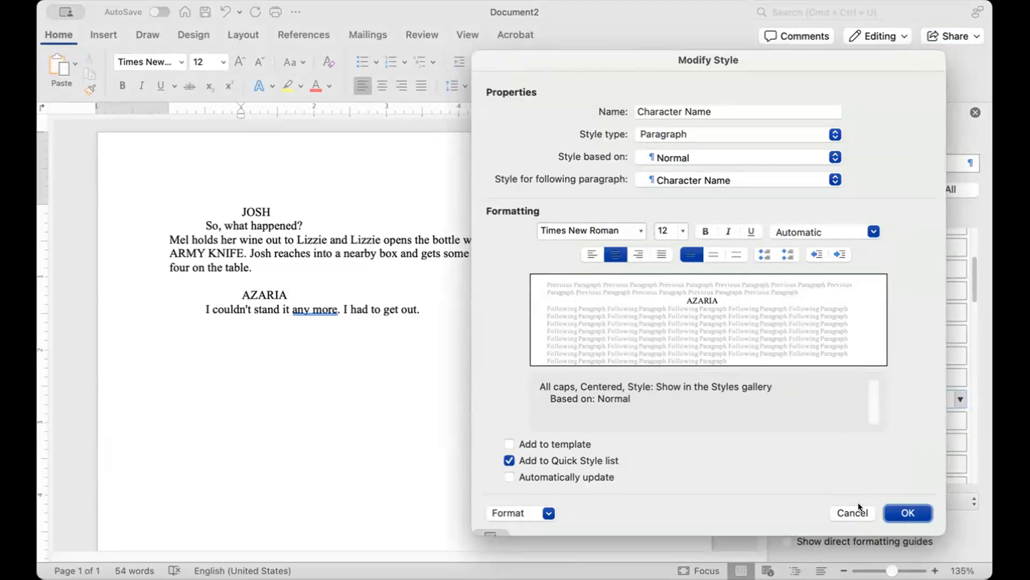
{"action": "left_click", "coordinate": [905, 511]}
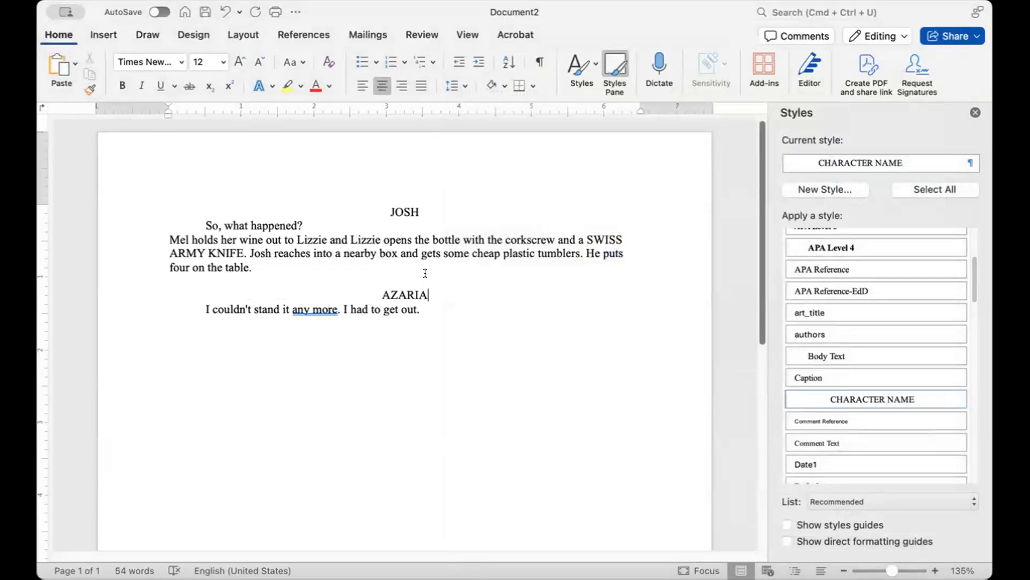
Step: Insert a blank line between "So, what happened?" and the action paragraph
{"action": "left_click", "coordinate": [356, 223]}
{"action": "key", "text": "Return"}
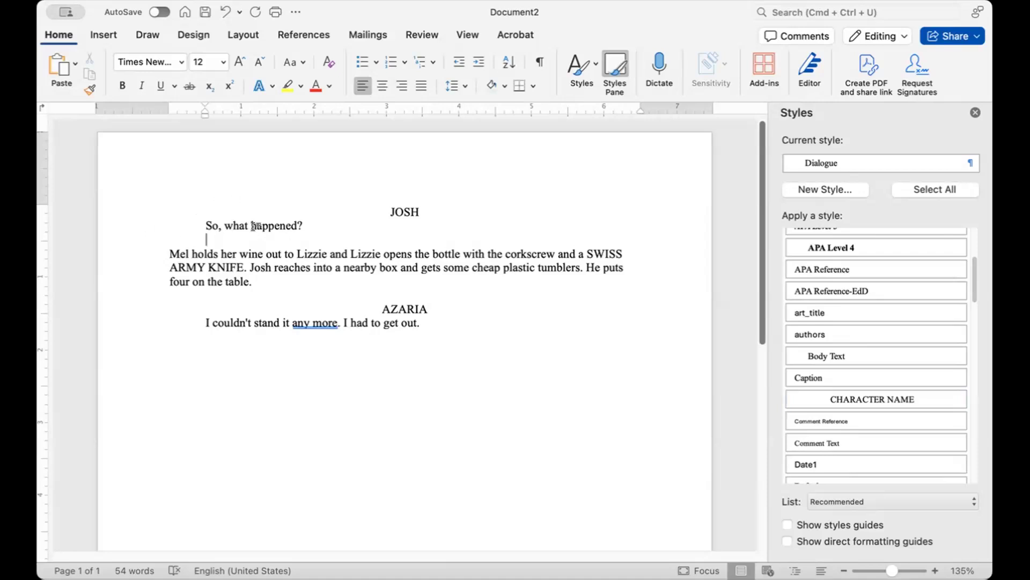
{"action": "double_click", "coordinate": [401, 211]}
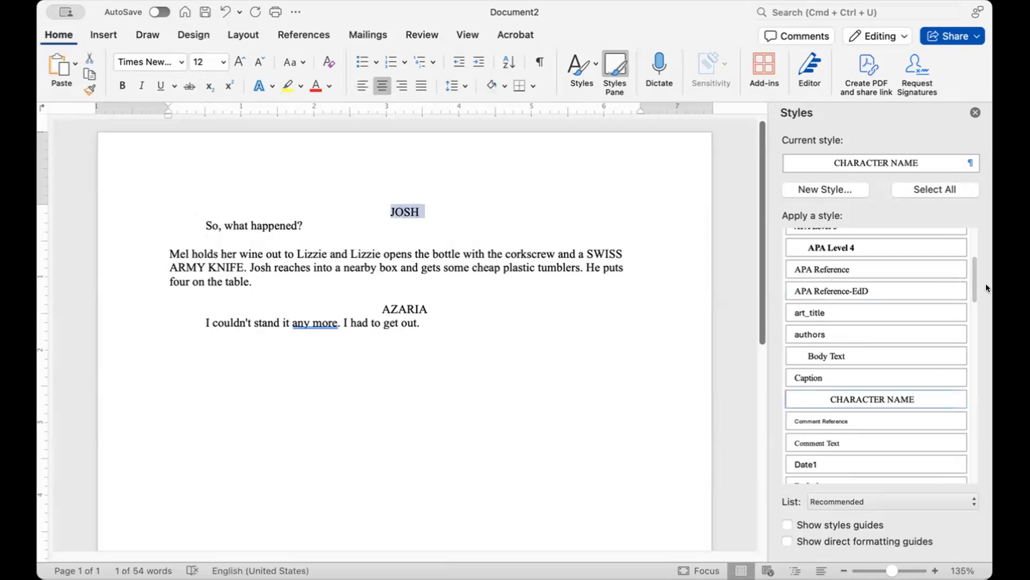
{"action": "mouse_move", "coordinate": [961, 395]}
{"action": "left_click", "coordinate": [626, 172]}
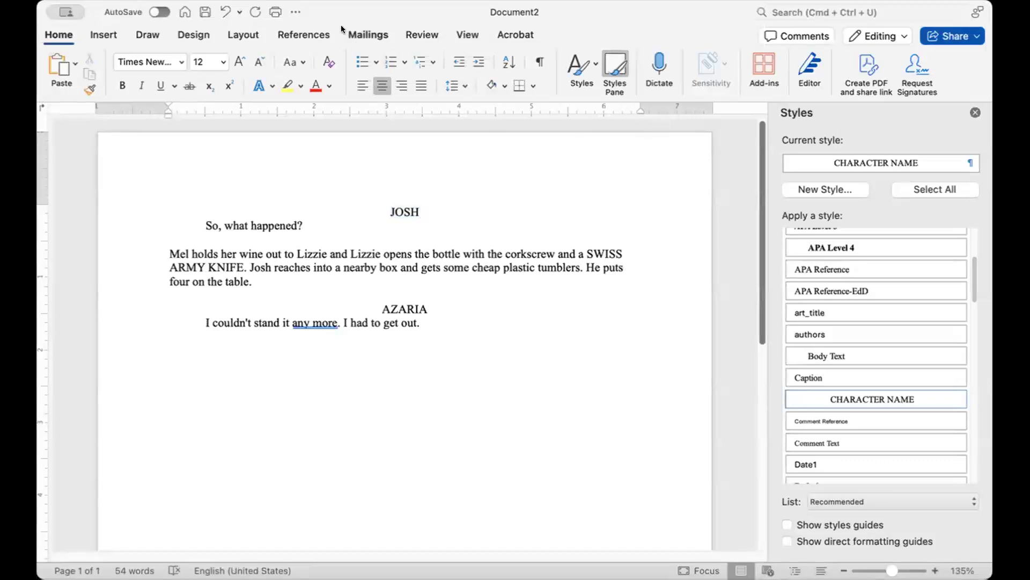
Step: Open the custom page margin settings for the document
{"action": "left_click", "coordinate": [245, 35]}
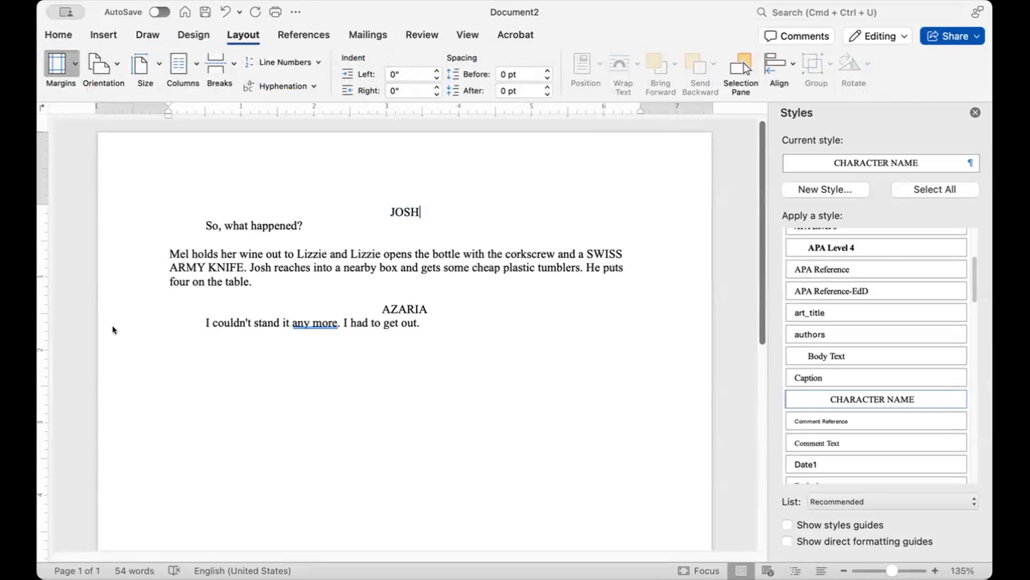
{"action": "left_click", "coordinate": [111, 350]}
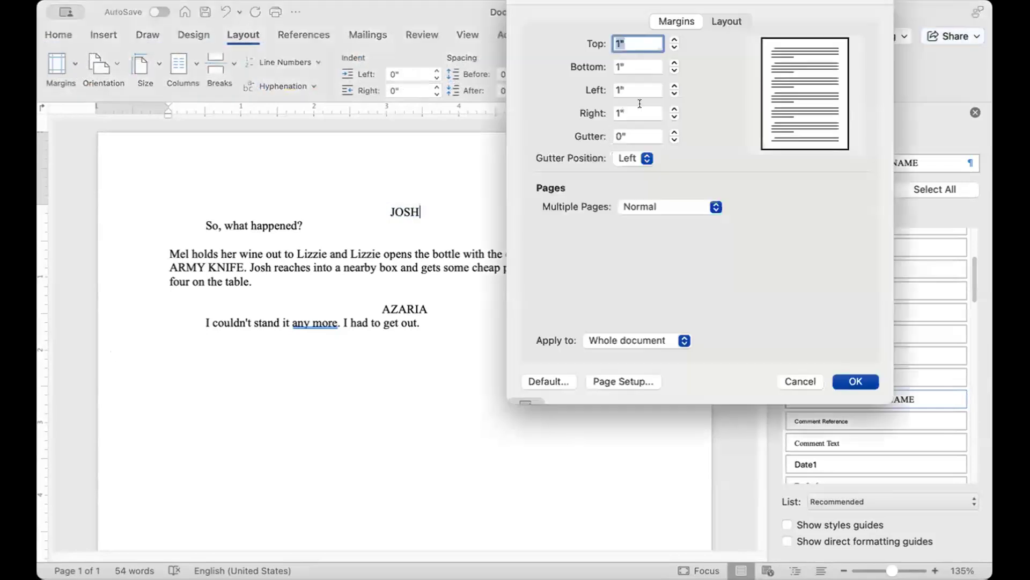
Step: Raise the left page margin to 2 inches
{"action": "left_click", "coordinate": [668, 86]}
{"action": "left_click", "coordinate": [668, 86]}
{"action": "left_click", "coordinate": [668, 86]}
{"action": "left_click", "coordinate": [668, 86]}
{"action": "left_click", "coordinate": [668, 87]}
{"action": "left_click", "coordinate": [668, 87]}
{"action": "left_click", "coordinate": [668, 86]}
{"action": "left_click", "coordinate": [668, 87]}
{"action": "left_click", "coordinate": [668, 86]}
{"action": "left_click", "coordinate": [668, 87]}
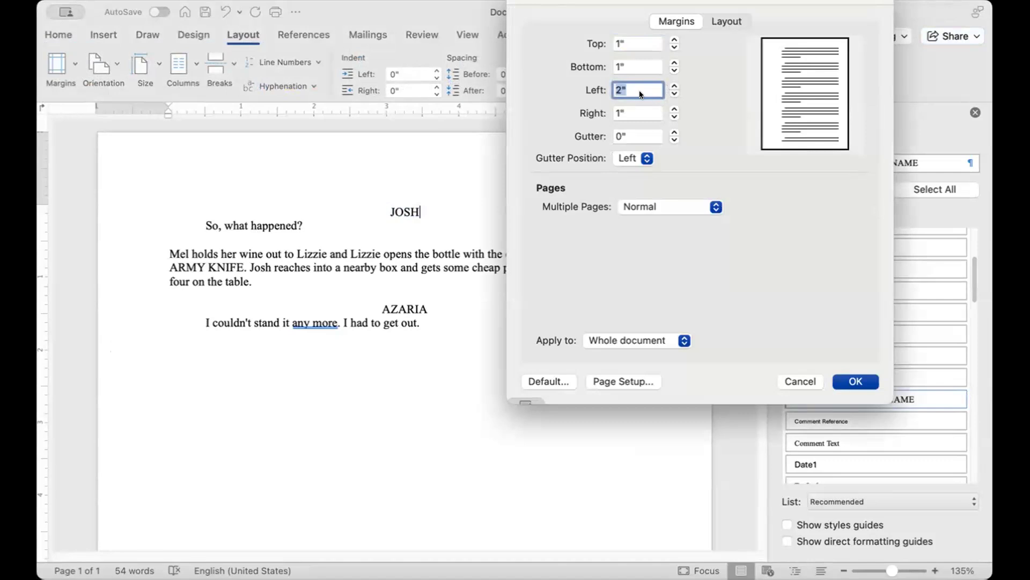
Step: Set the left margin to 1 inch and the right margin to 3 inches for the whole document
{"action": "type", "text": "1"}
{"action": "key", "text": "Tab"}
{"action": "type", "text": "3"}
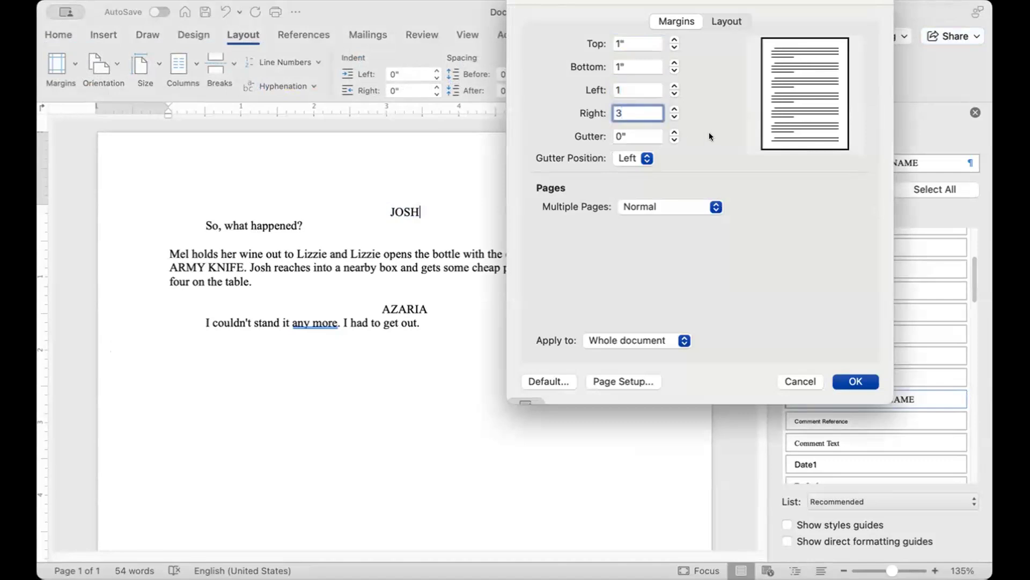
{"action": "key", "text": "Tab"}
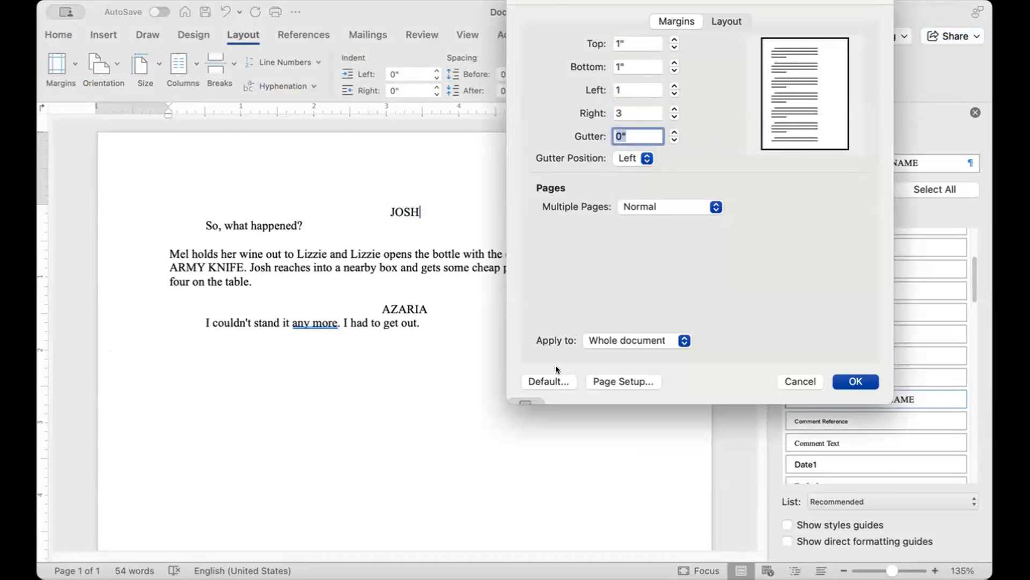
{"action": "left_click", "coordinate": [626, 331]}
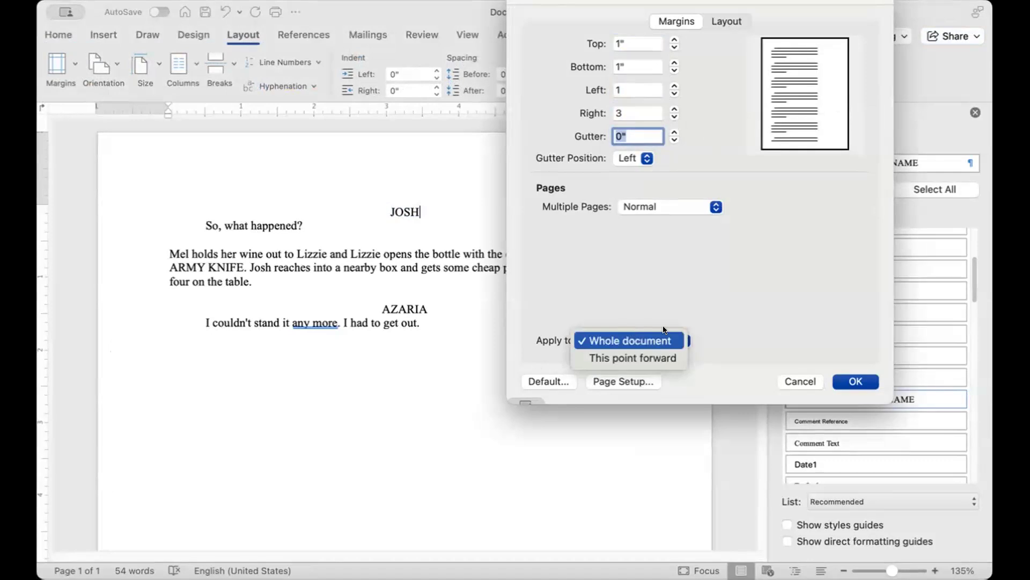
{"action": "left_click", "coordinate": [719, 305]}
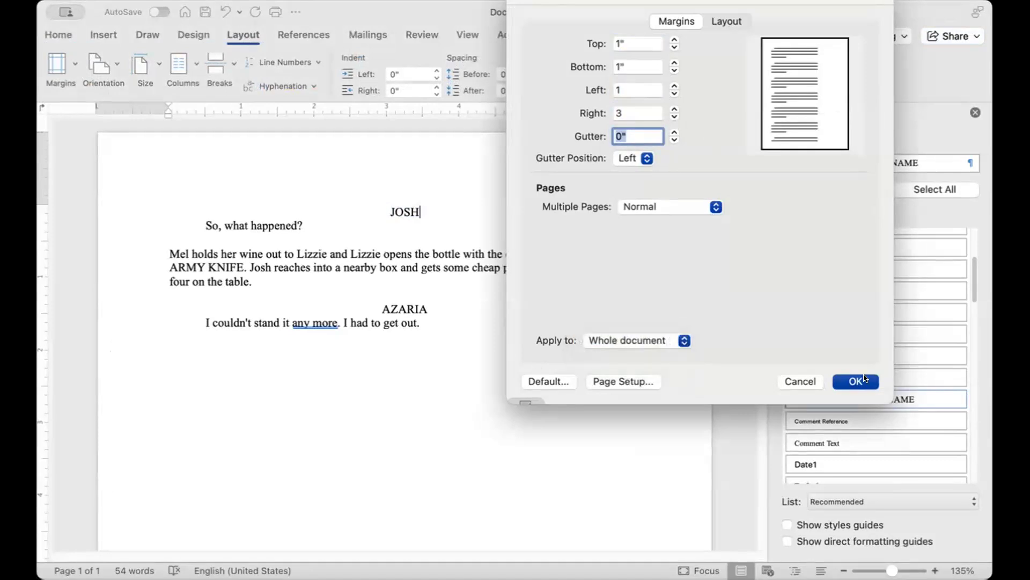
{"action": "left_click", "coordinate": [856, 381]}
{"action": "left_click_drag", "start_coordinate": [317, 212], "coordinate": [414, 336]}
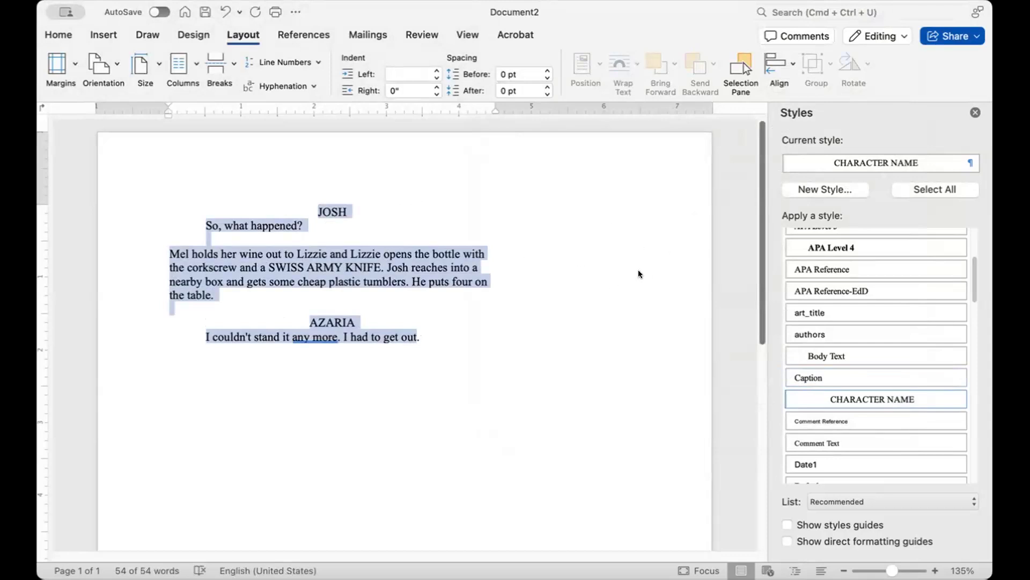
{"action": "left_click", "coordinate": [439, 294]}
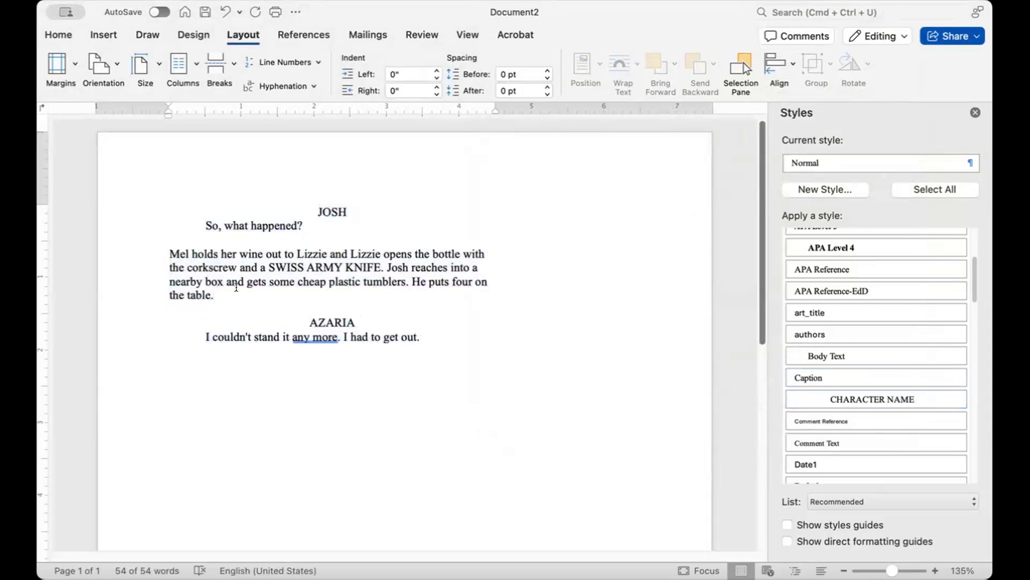
{"action": "left_click_drag", "start_coordinate": [183, 249], "coordinate": [152, 247]}
{"action": "left_click", "coordinate": [257, 307]}
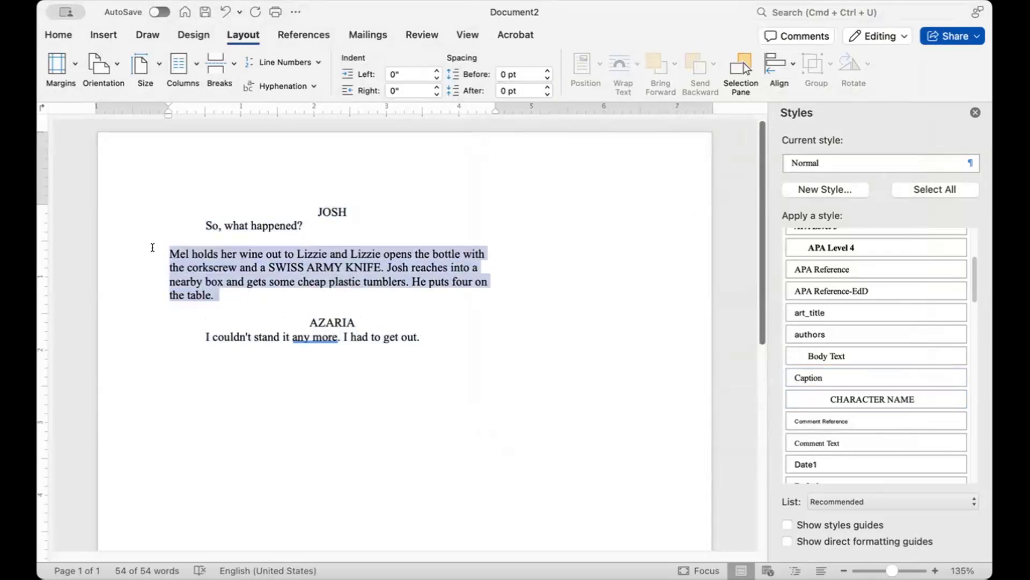
{"action": "left_click", "coordinate": [341, 211]}
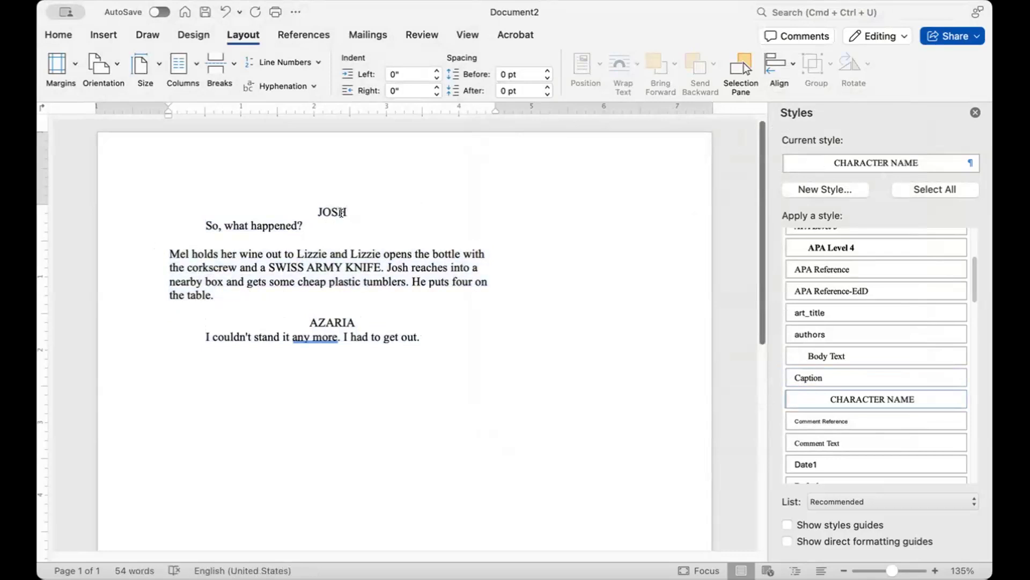
Step: Below Azaria's dialogue, after a blank line, add speaker Mel with the line "Are your family there?" and apply the Character Name style to Mel
{"action": "left_click", "coordinate": [440, 334]}
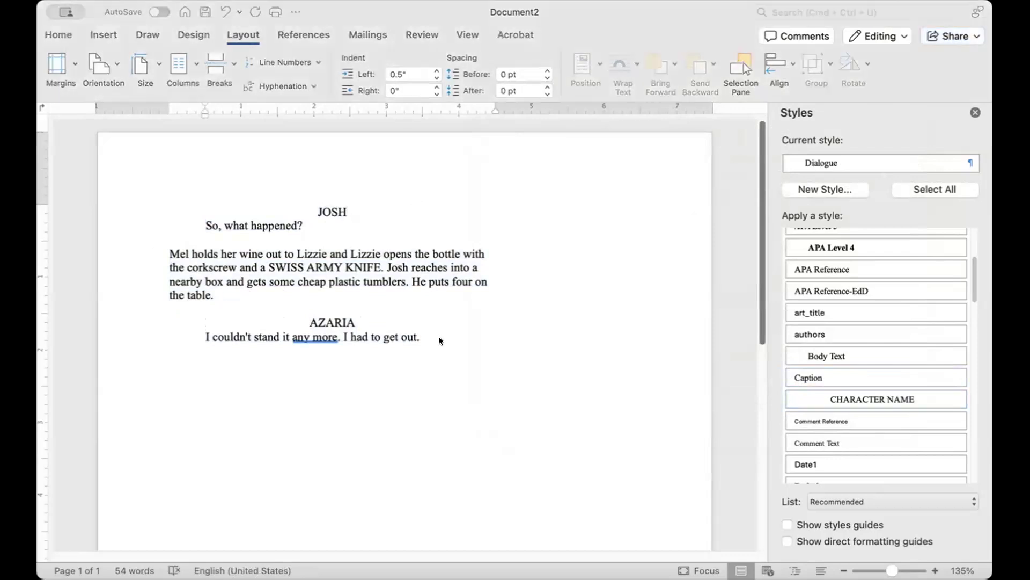
{"action": "left_click", "coordinate": [440, 340]}
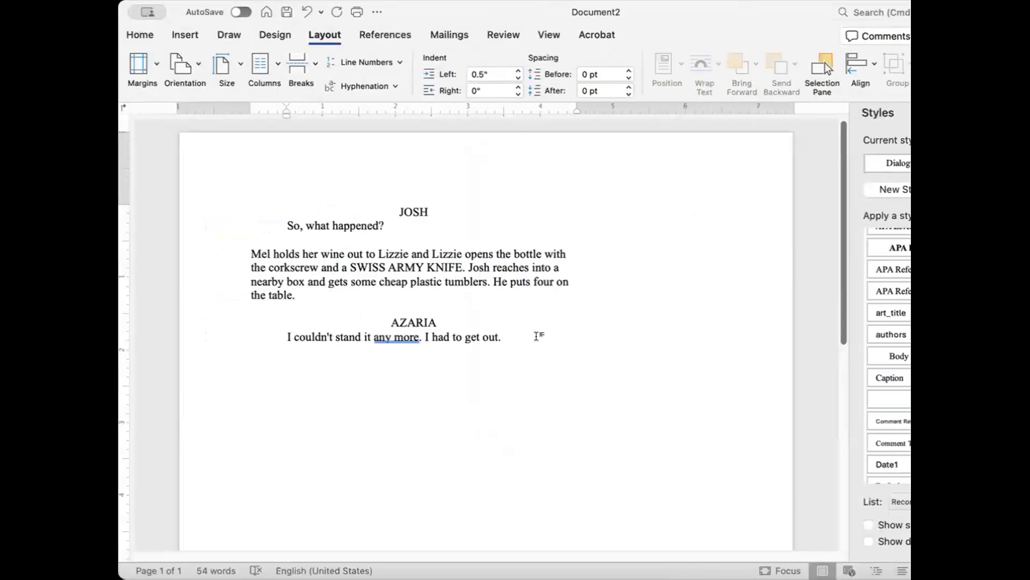
{"action": "key", "text": "Return"}
{"action": "key", "text": "Return"}
{"action": "type", "text": "Mel"}
{"action": "key", "text": "Return"}
{"action": "type", "text": "Are your family there?"}
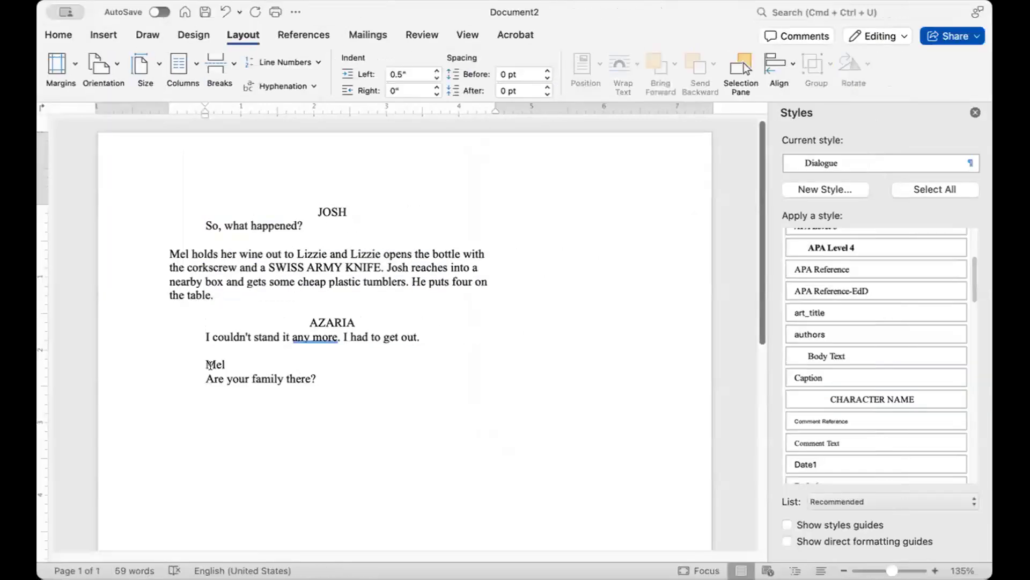
{"action": "left_click", "coordinate": [298, 363]}
{"action": "left_click", "coordinate": [882, 400]}
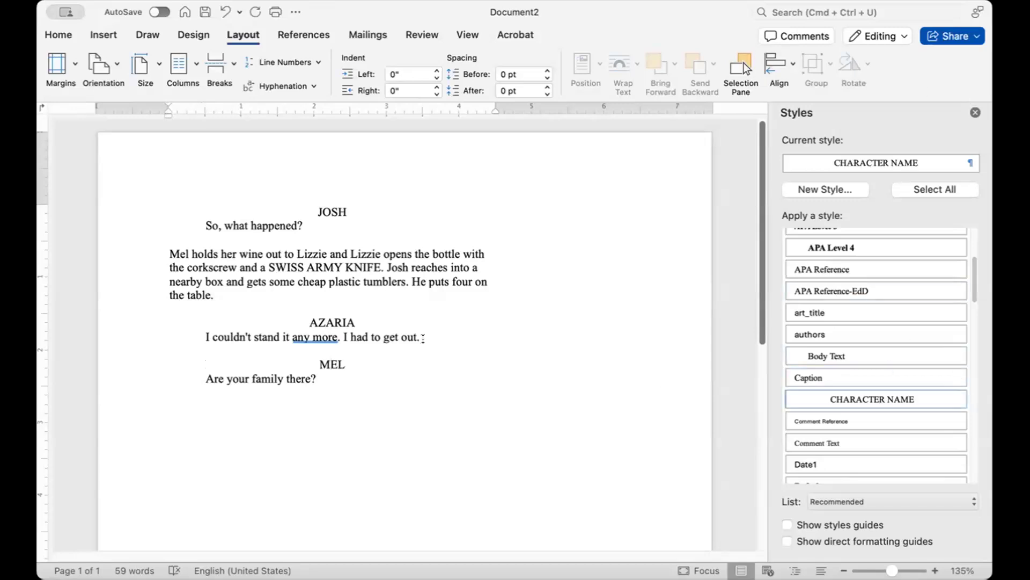
Step: Modify the Character Name style so that the following paragraph uses the Dialogue style
{"action": "left_click", "coordinate": [423, 338]}
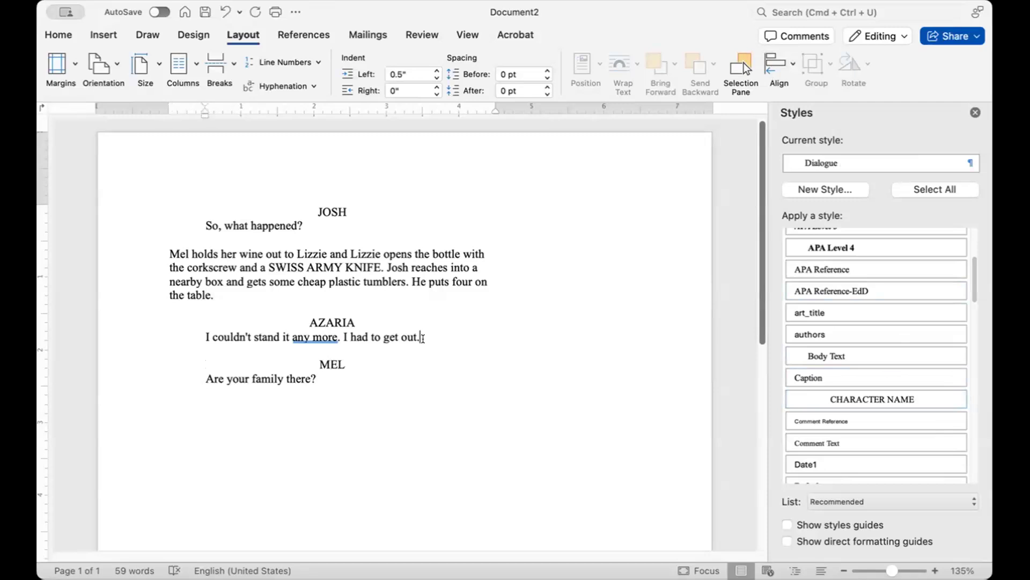
{"action": "left_click", "coordinate": [960, 399]}
{"action": "left_click", "coordinate": [904, 448]}
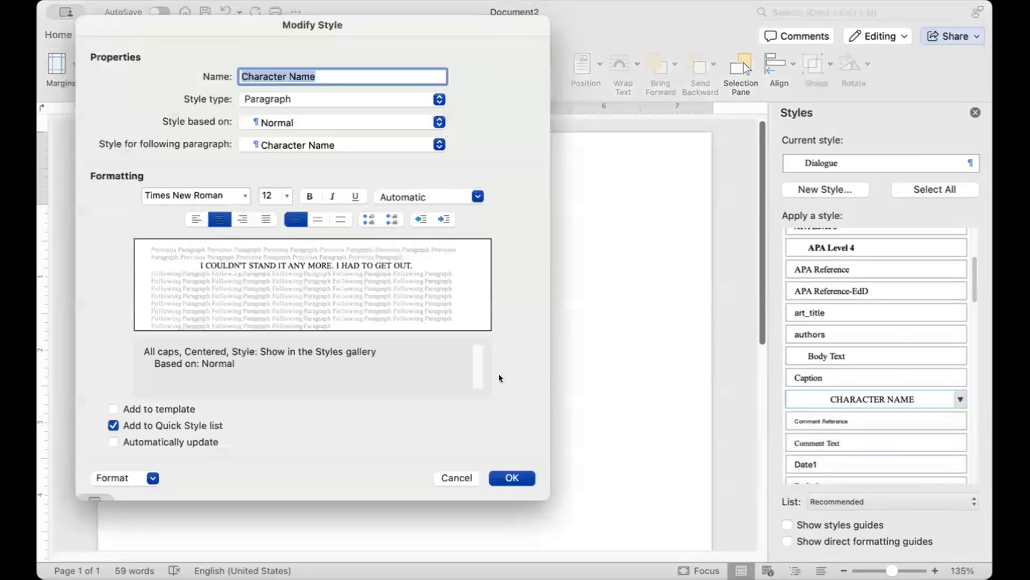
{"action": "left_click", "coordinate": [278, 144]}
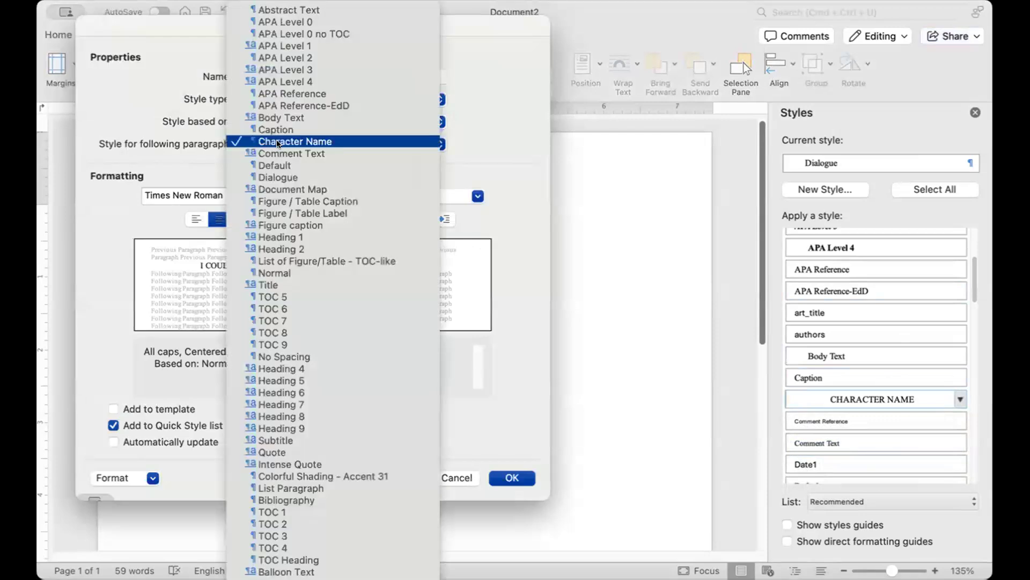
{"action": "left_click", "coordinate": [284, 177]}
{"action": "left_click", "coordinate": [504, 475]}
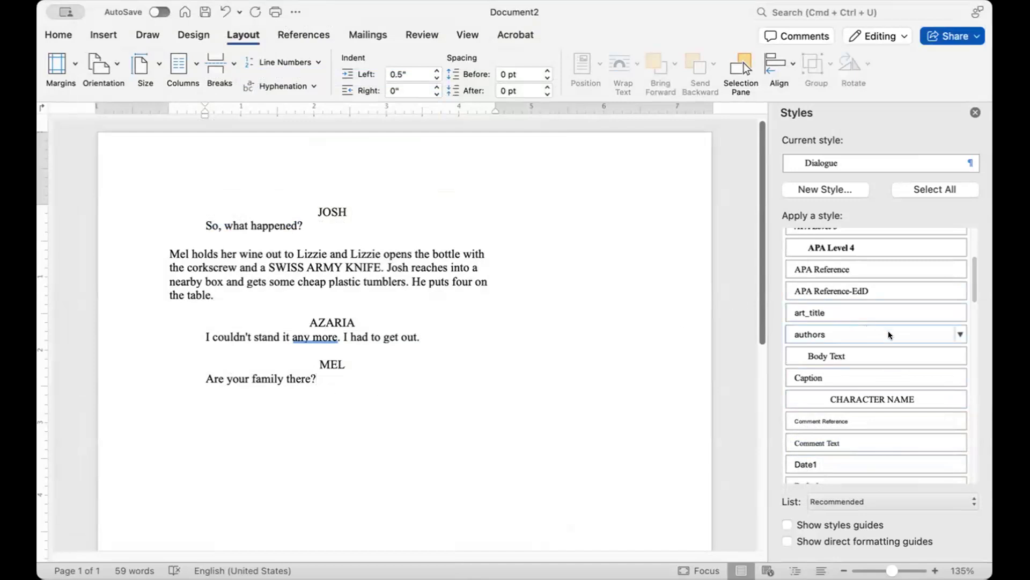
Step: Modify the Dialogue style so that the following paragraph uses the Character Name style
{"action": "scroll", "coordinate": [940, 449], "scroll_direction": "down", "scroll_amount": 3}
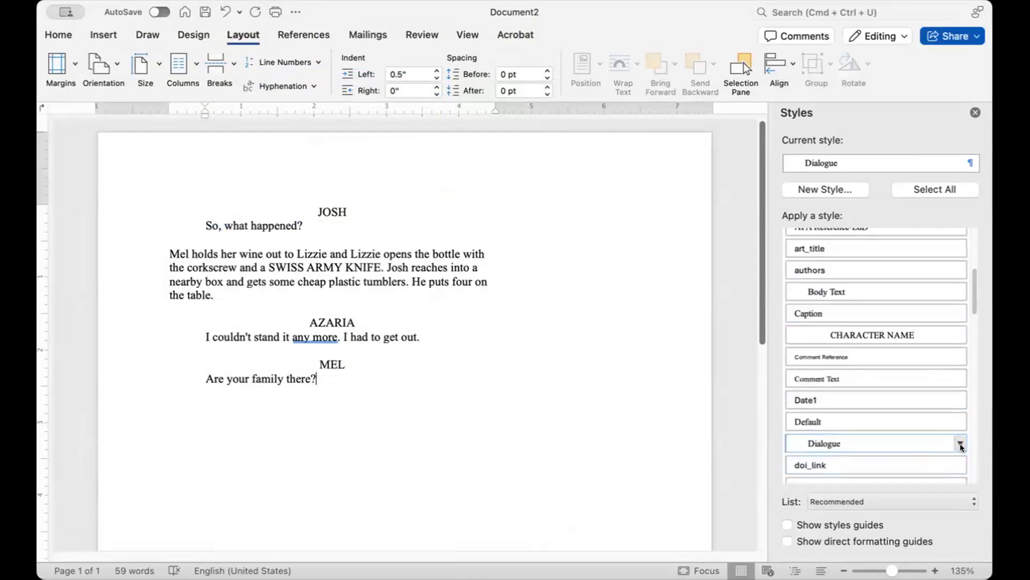
{"action": "left_click", "coordinate": [960, 445]}
{"action": "left_click", "coordinate": [920, 488]}
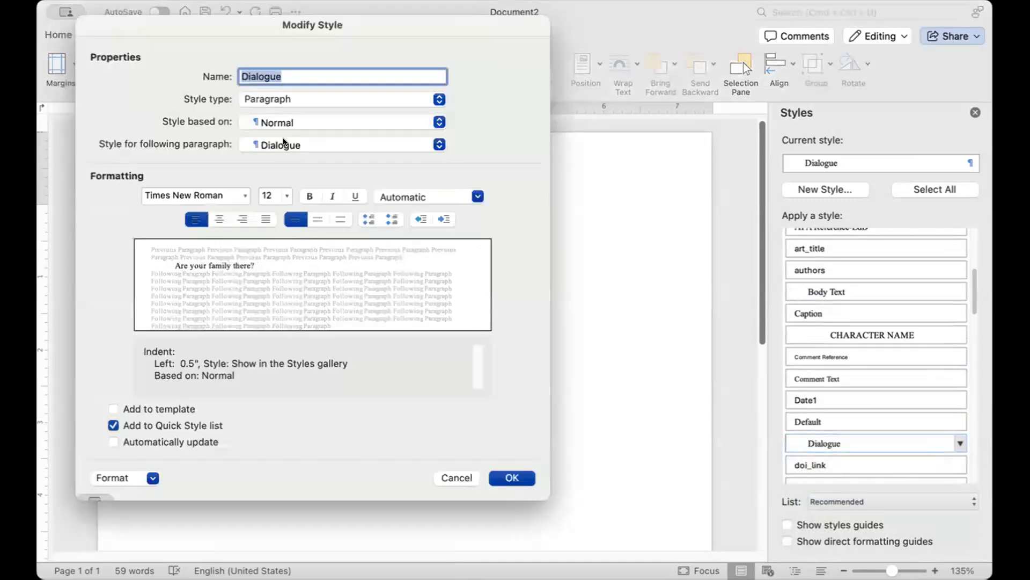
{"action": "left_click", "coordinate": [283, 144]}
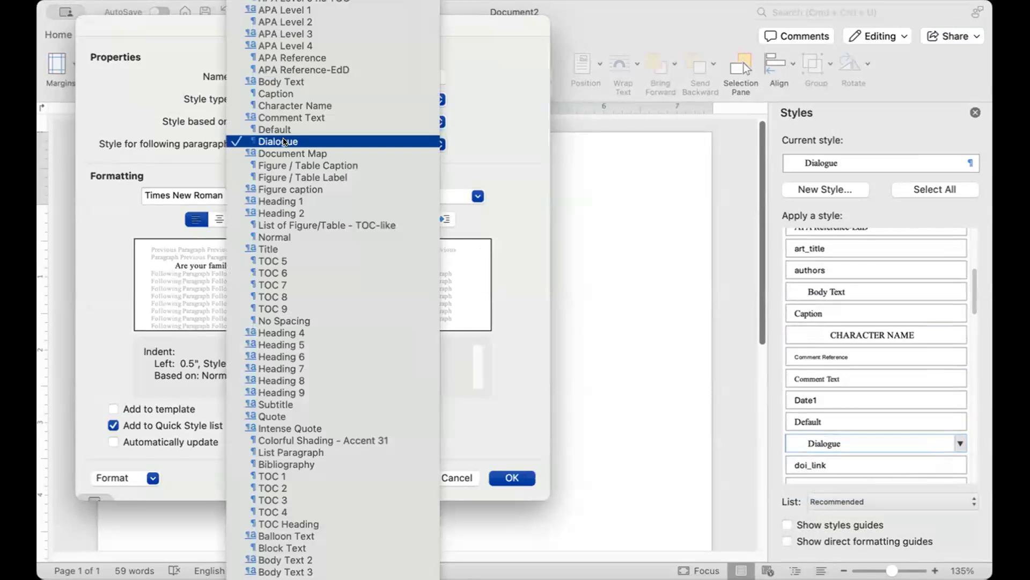
{"action": "left_click", "coordinate": [293, 105]}
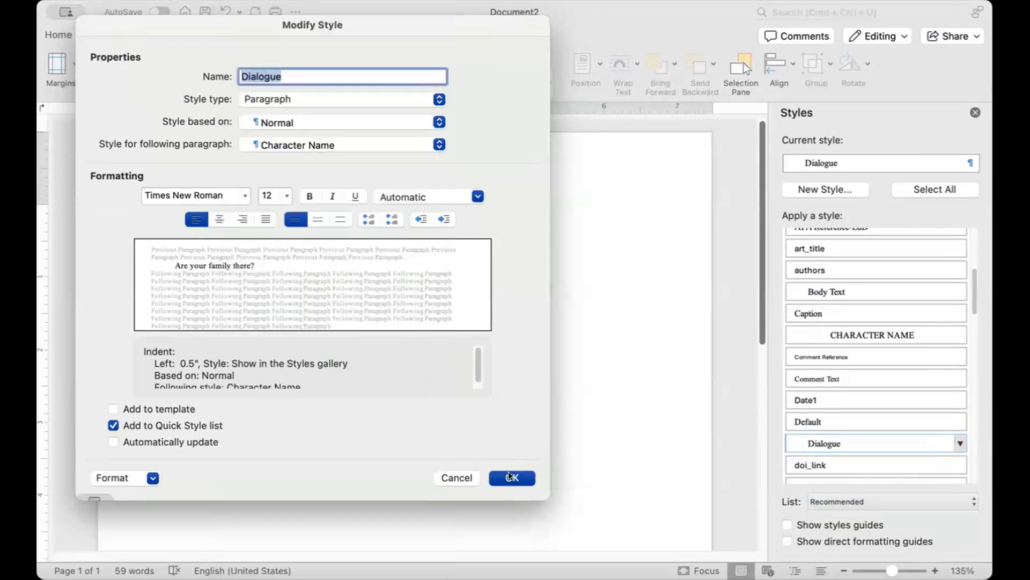
{"action": "left_click", "coordinate": [510, 476]}
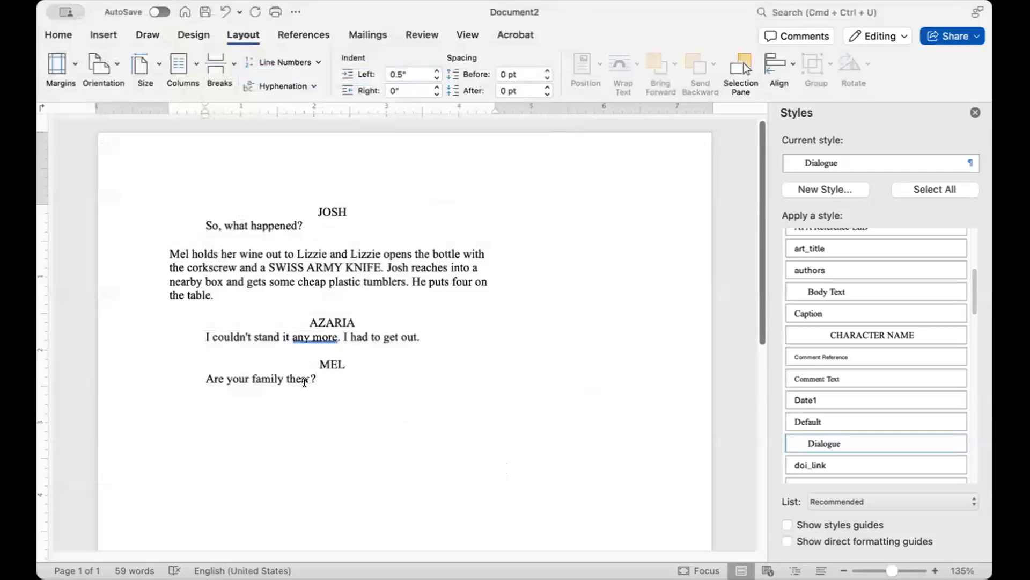
Step: Below Mel's line "Are your family there?", add speaker Azaria in the Character Name style with the Dialogue line "My Mother."
{"action": "key", "text": "Return"}
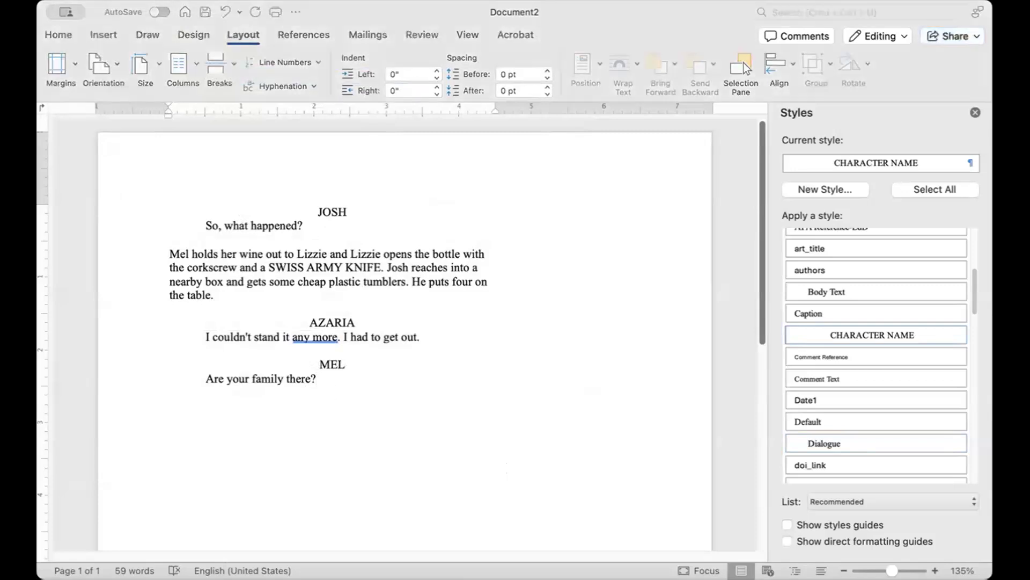
{"action": "left_click", "coordinate": [332, 379]}
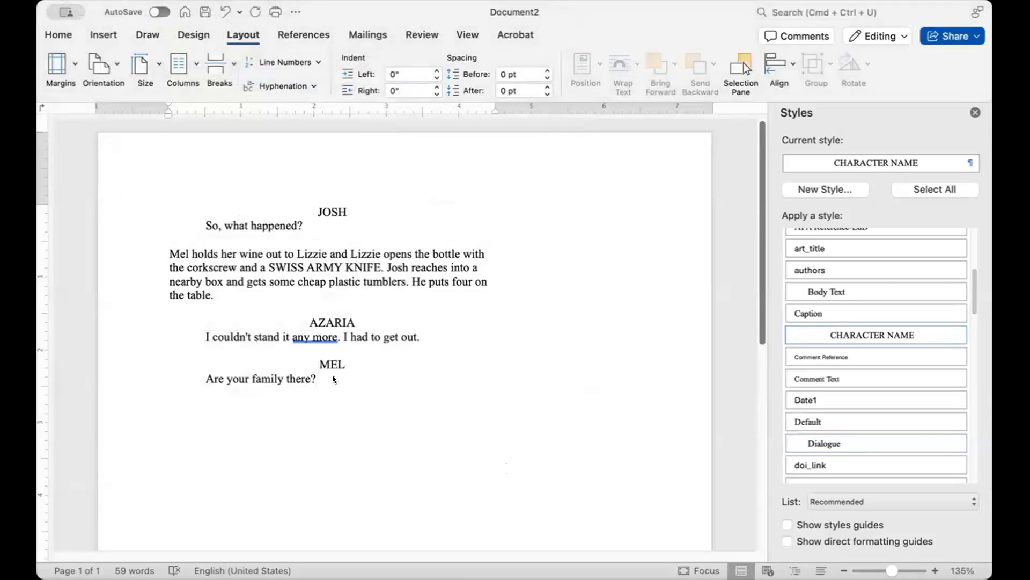
{"action": "type", "text": "AZARIA"}
{"action": "key", "text": "Return"}
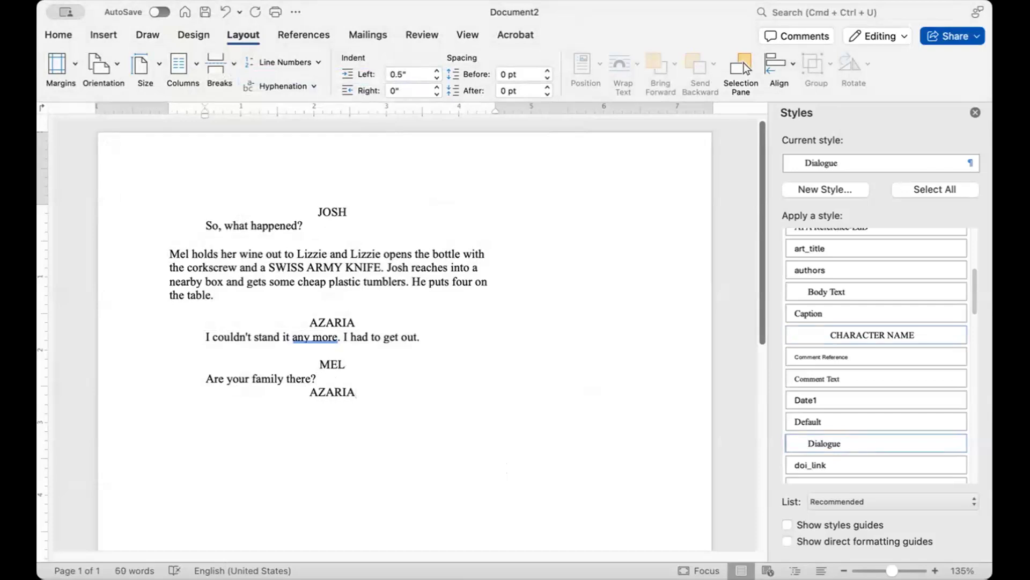
{"action": "type", "text": "y Mother."}
{"action": "key", "text": "Return"}
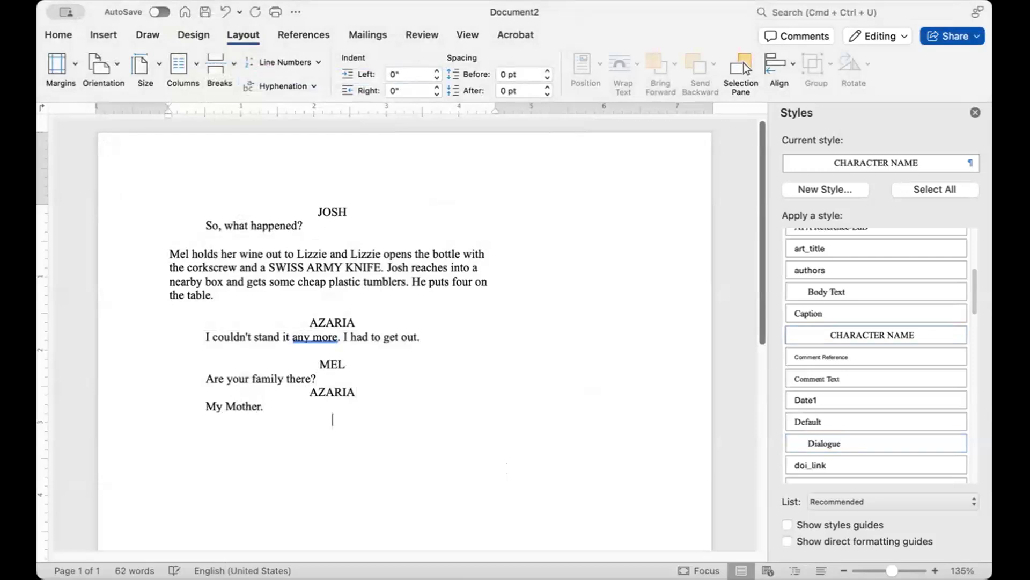
Step: Below Azaria's reply, add speaker Mel with the dialogue line "She doesn't like wine, I suppose?" and start a new paragraph
{"action": "type", "text": "MEL"}
{"action": "key", "text": "Return"}
{"action": "type", "text": "She doesn't like "}
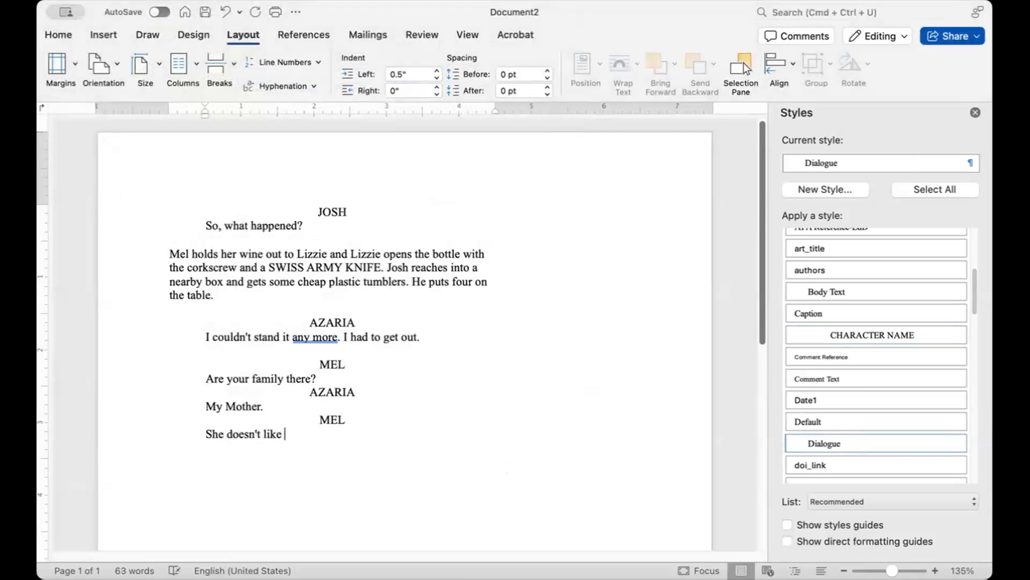
{"action": "type", "text": "wine, I suppose?"}
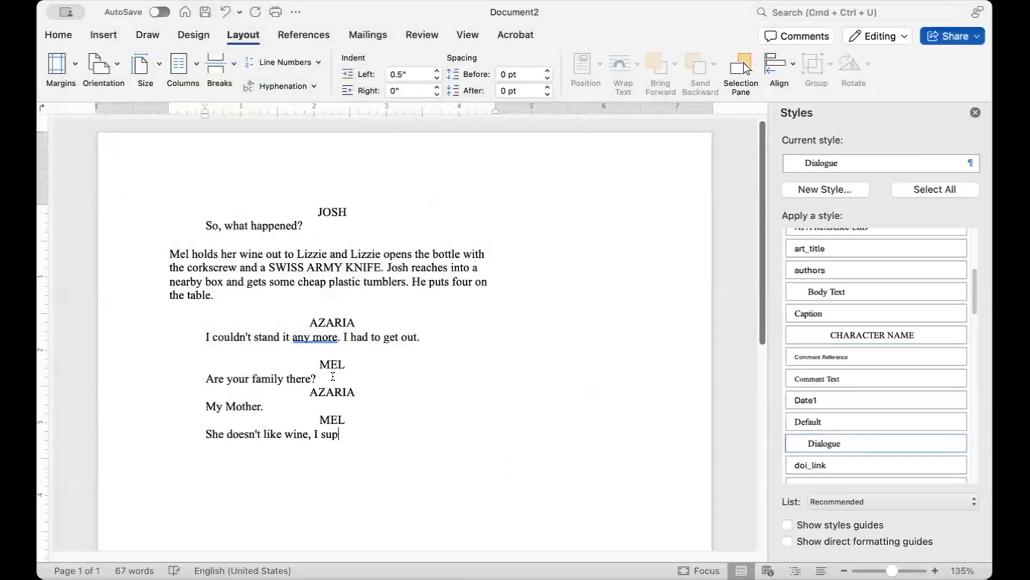
{"action": "key", "text": "Return"}
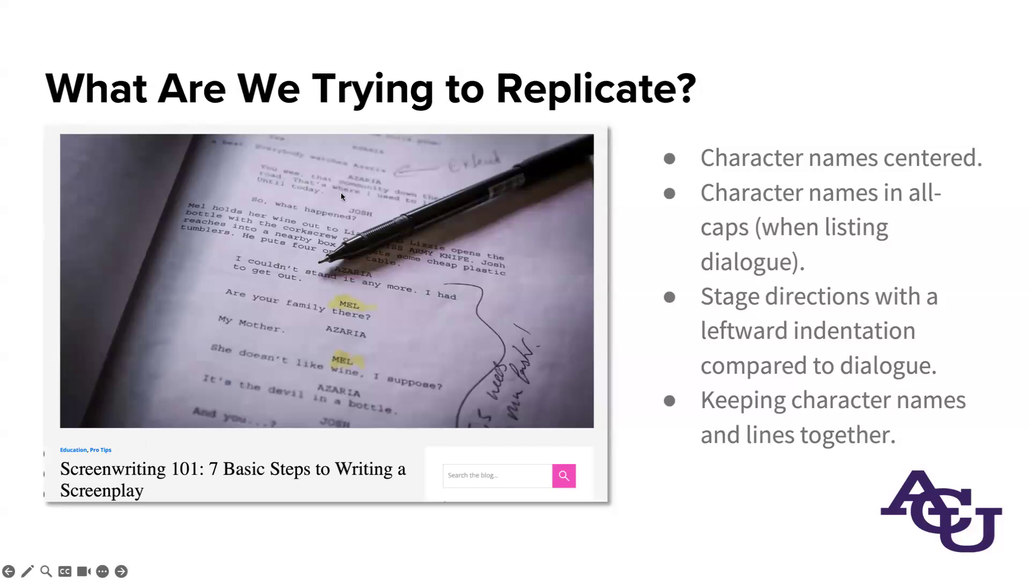
{"action": "left_click_drag", "start_coordinate": [352, 209], "coordinate": [339, 202]}
{"action": "left_click_drag", "start_coordinate": [339, 321], "coordinate": [335, 345]}
{"action": "key", "text": "e"}
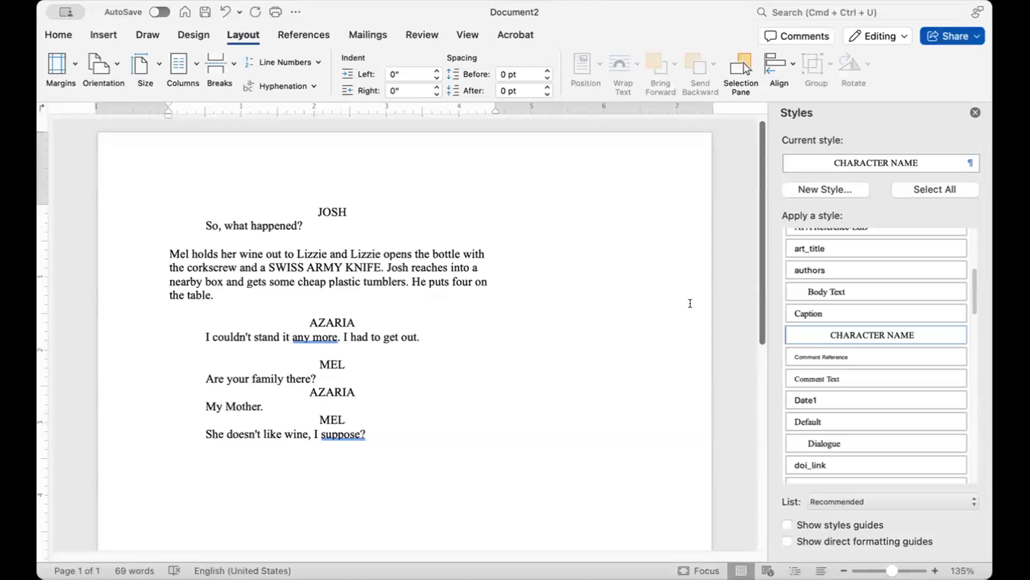
{"action": "left_click_drag", "start_coordinate": [293, 337], "coordinate": [337, 337]}
{"action": "left_click", "coordinate": [320, 331]}
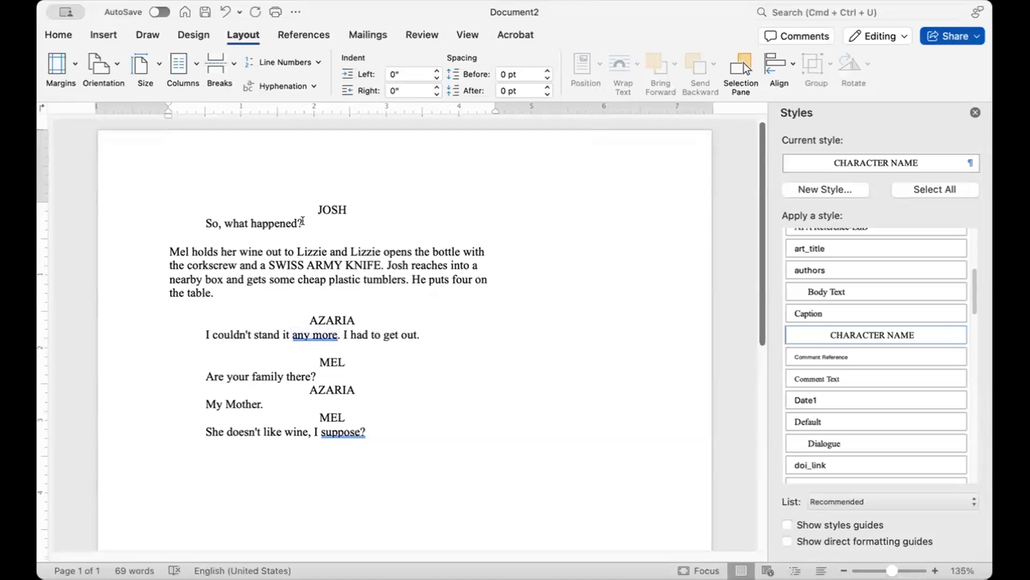
Step: Delete the blank line between Josh's line "So, what happened?" and the stage direction paragraph
{"action": "left_click_drag", "start_coordinate": [319, 209], "coordinate": [261, 233]}
{"action": "left_click", "coordinate": [261, 233]}
{"action": "key", "text": "BackSpace"}
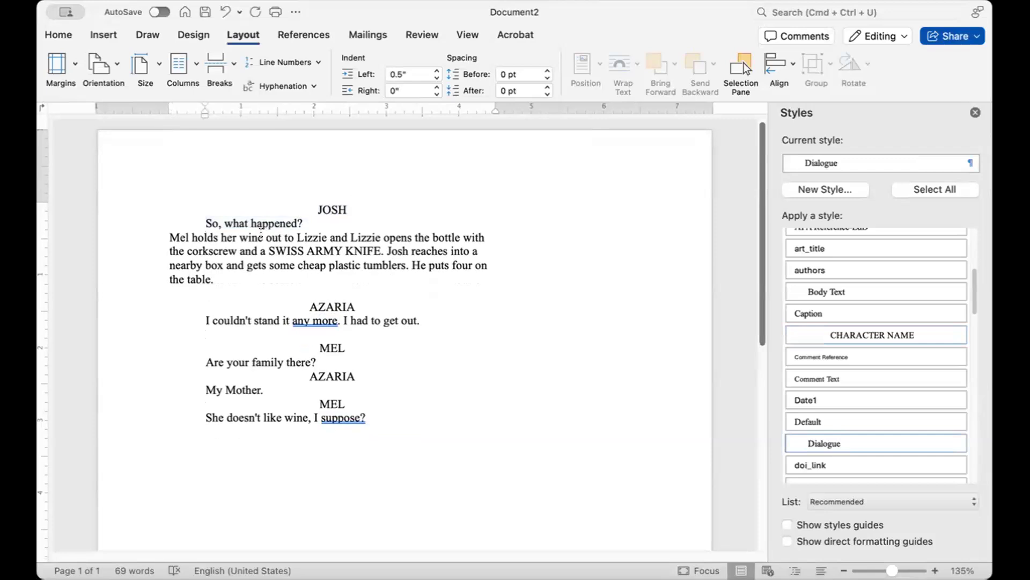
Step: Modify the Dialogue style so that its paragraph spacing after is 12 pt
{"action": "left_click", "coordinate": [278, 222]}
{"action": "left_click", "coordinate": [972, 163]}
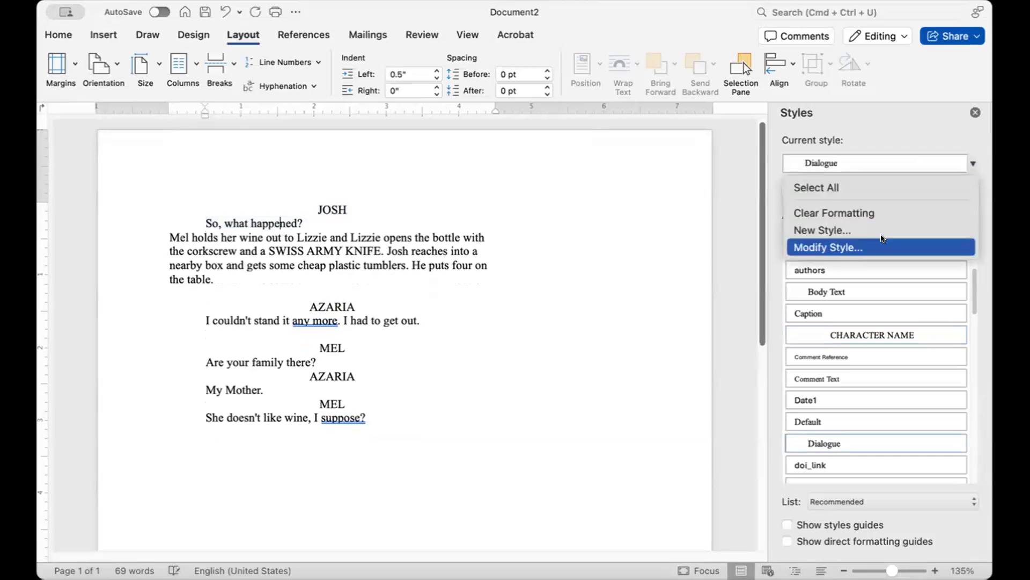
{"action": "left_click", "coordinate": [881, 242]}
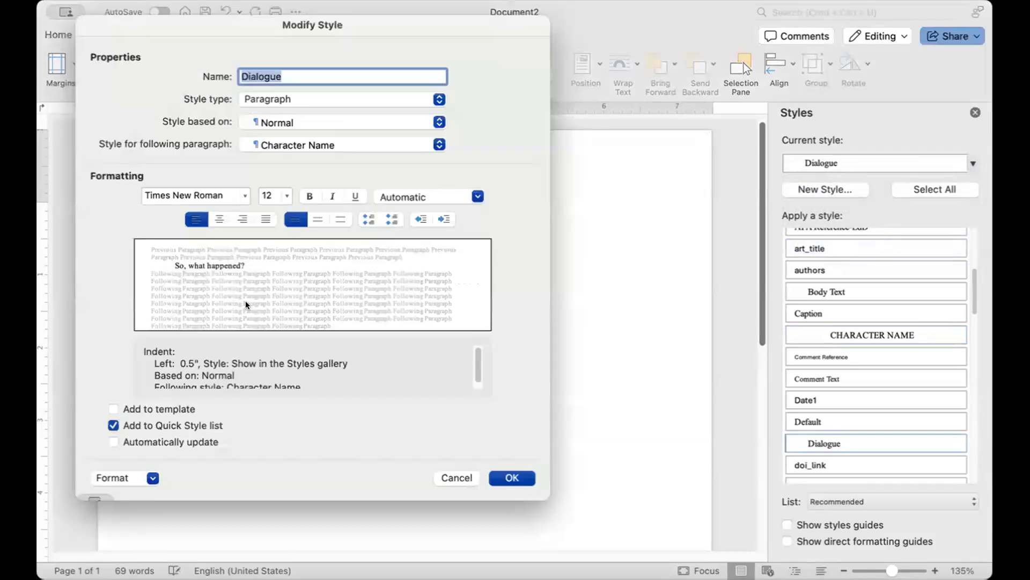
{"action": "left_click", "coordinate": [139, 478]}
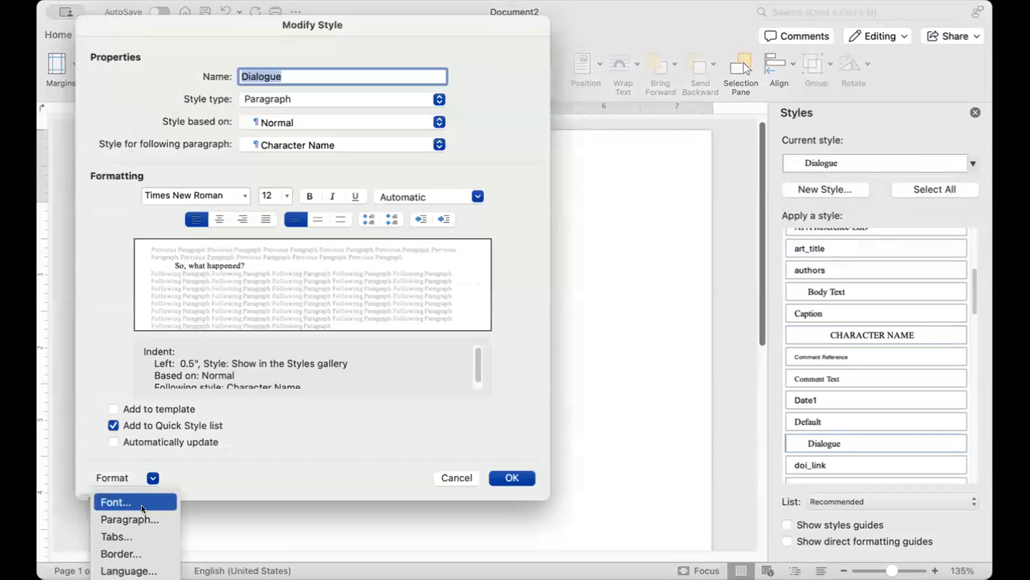
{"action": "left_click", "coordinate": [150, 516]}
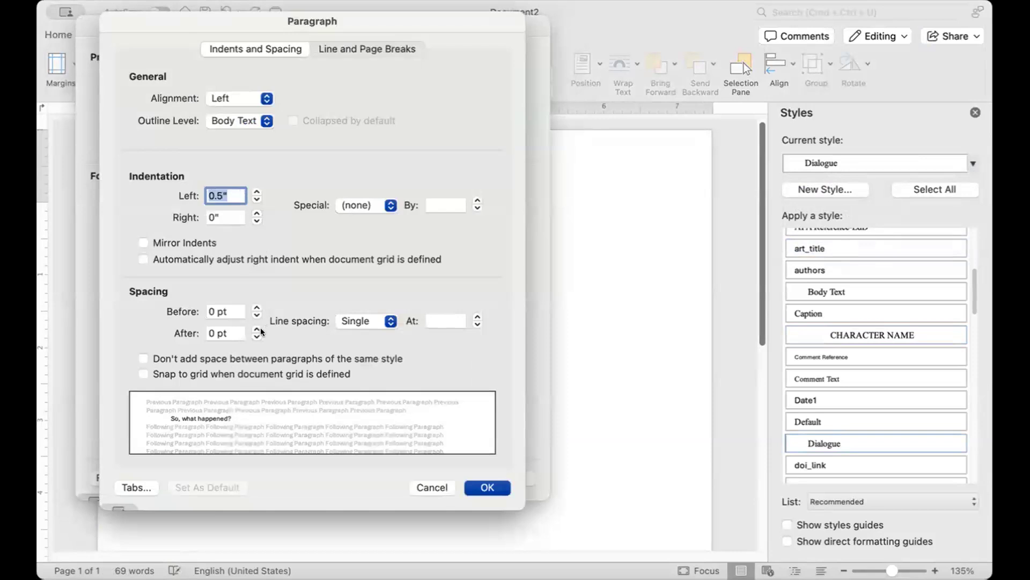
{"action": "left_click", "coordinate": [256, 329]}
{"action": "left_click", "coordinate": [256, 328]}
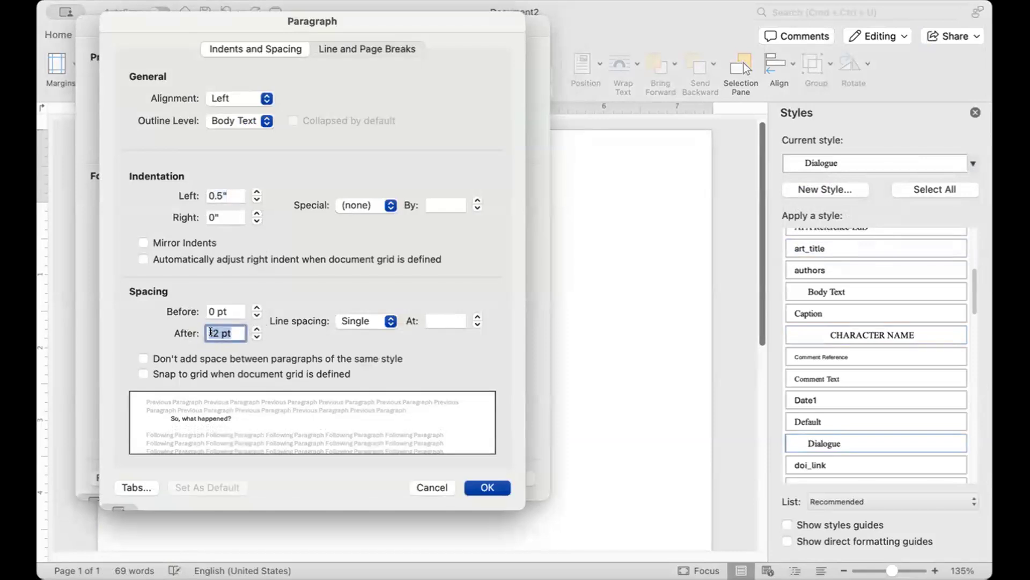
{"action": "left_click", "coordinate": [475, 485]}
{"action": "left_click", "coordinate": [495, 474]}
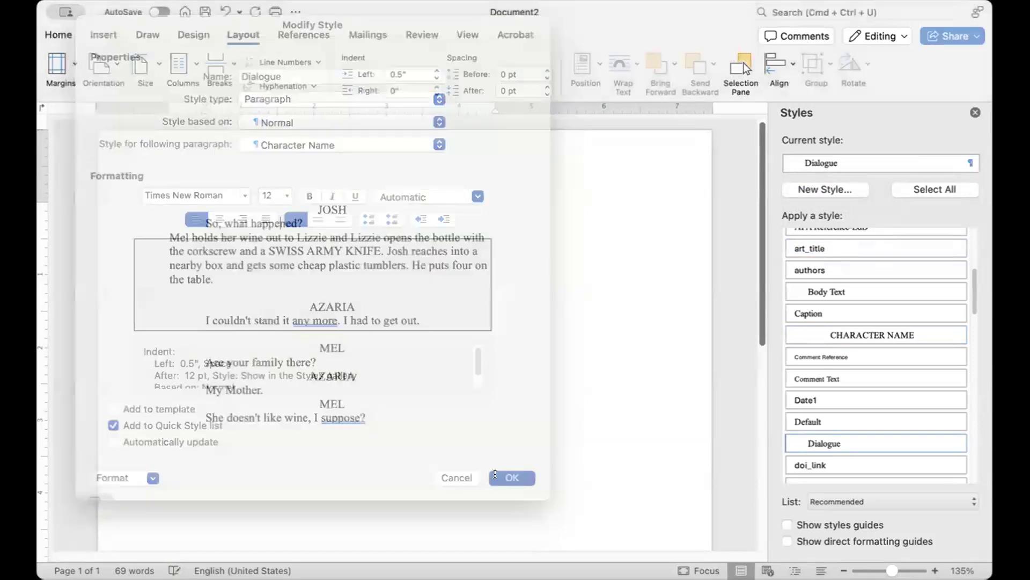
Step: At the end of the script, add speaker Azaria with the dialogue line "It's the devil in a bottle."
{"action": "left_click", "coordinate": [433, 489]}
{"action": "left_click", "coordinate": [413, 480]}
{"action": "left_click", "coordinate": [387, 495]}
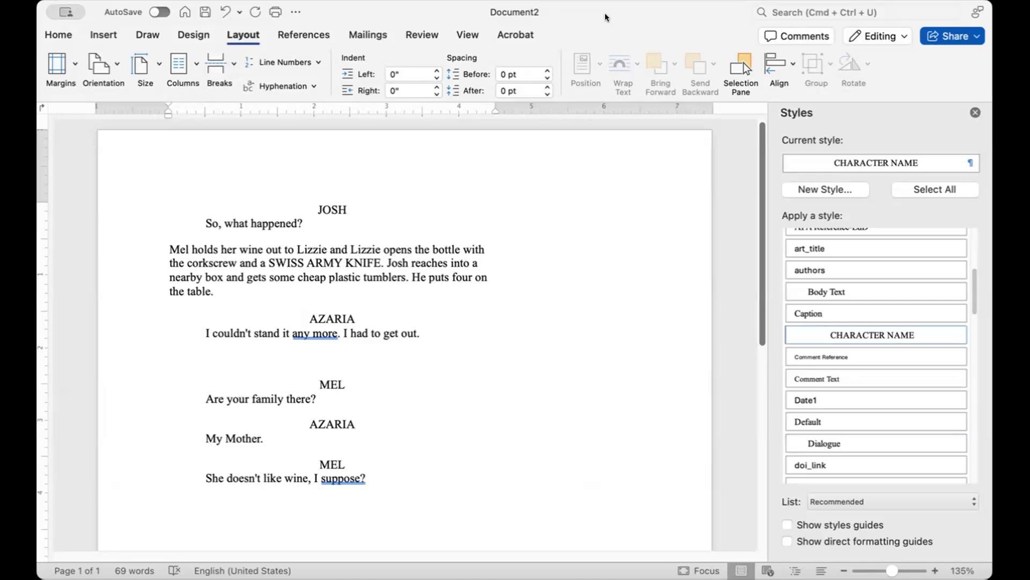
{"action": "type", "text": "AZARIA"}
{"action": "key", "text": "Return"}
{"action": "type", "text": "It's t"}
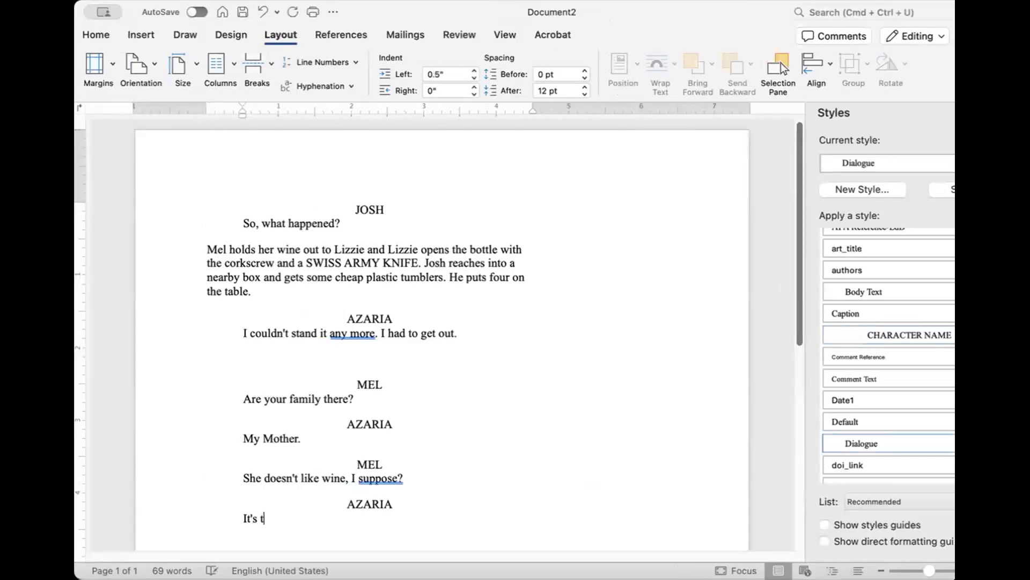
{"action": "type", "text": "he devil in a bottle."}
{"action": "key", "text": "Return"}
Step: Below Azaria's last line, add speaker Josh with the dialogue line "And you...?"
{"action": "type", "text": "JOSH"}
{"action": "key", "text": "Return"}
{"action": "type", "text": "And you...?"}
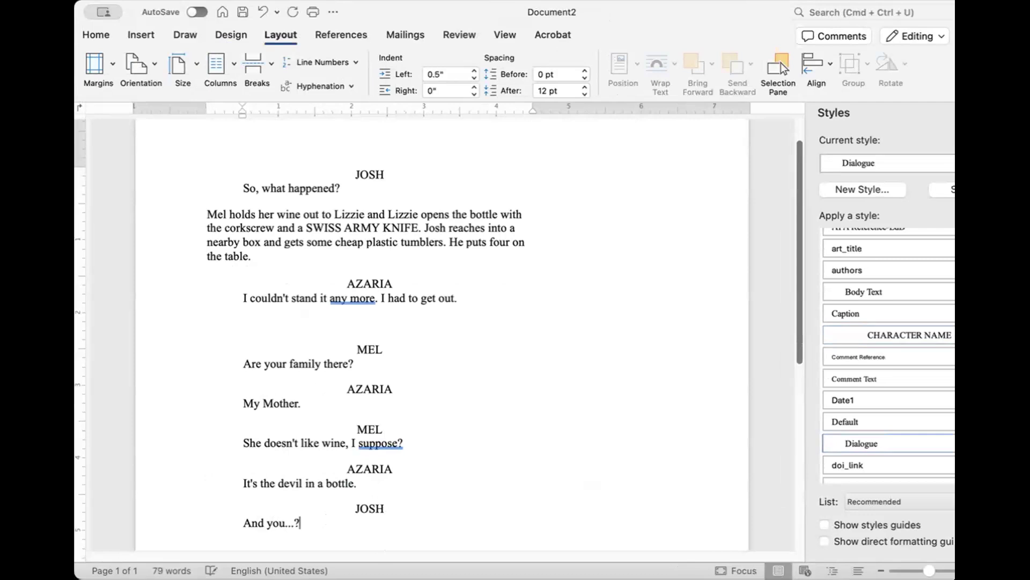
Step: Above the first Josh at the start of the script, insert speaker Azaria with the line "You see, that community down the road."
{"action": "scroll", "coordinate": [333, 168], "scroll_direction": "up", "scroll_amount": 2}
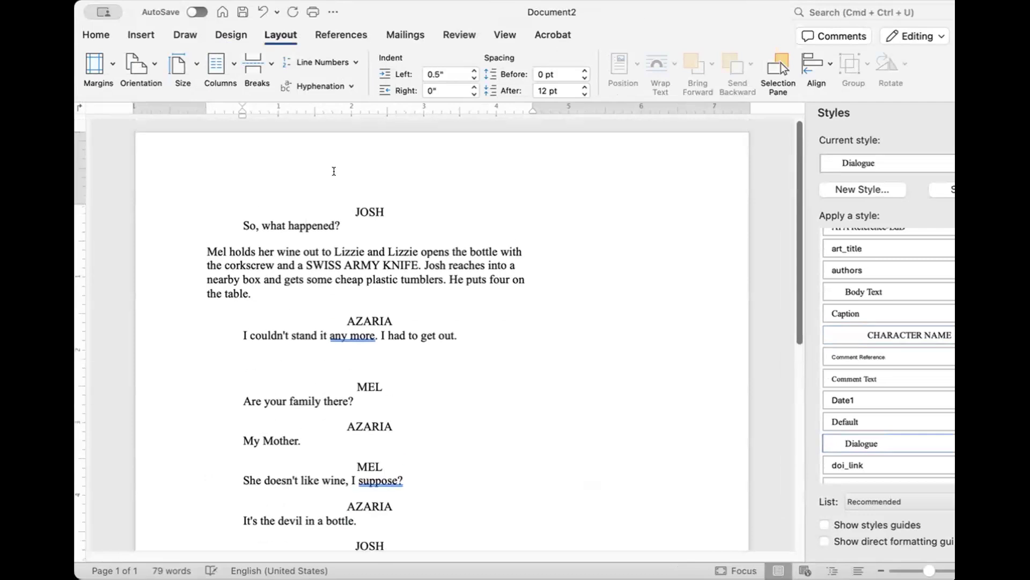
{"action": "left_click", "coordinate": [352, 208]}
{"action": "key", "text": "Return"}
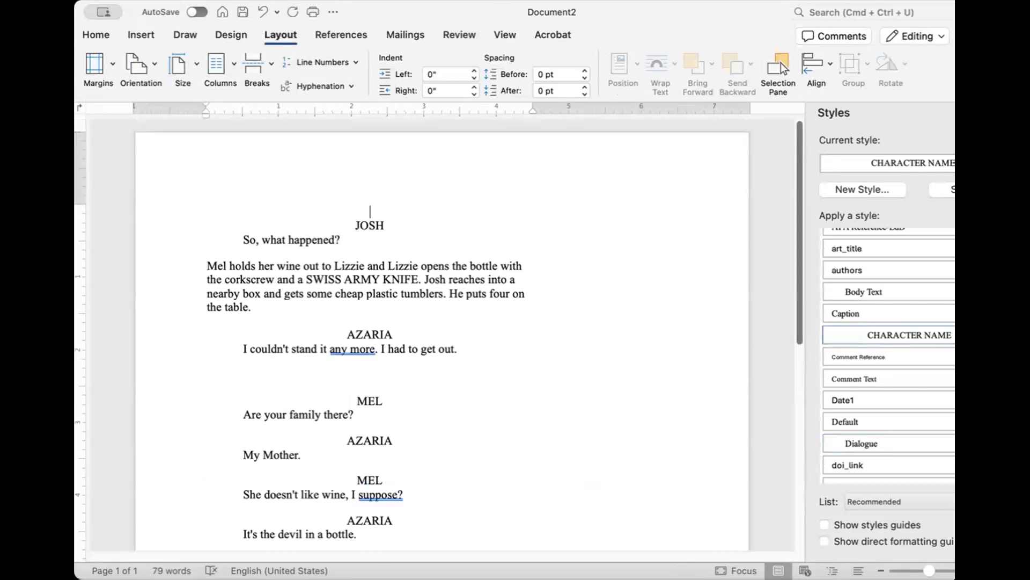
{"action": "type", "text": "AZARIA"}
{"action": "key", "text": "Return"}
{"action": "type", "text": "You see, that community down the road."}
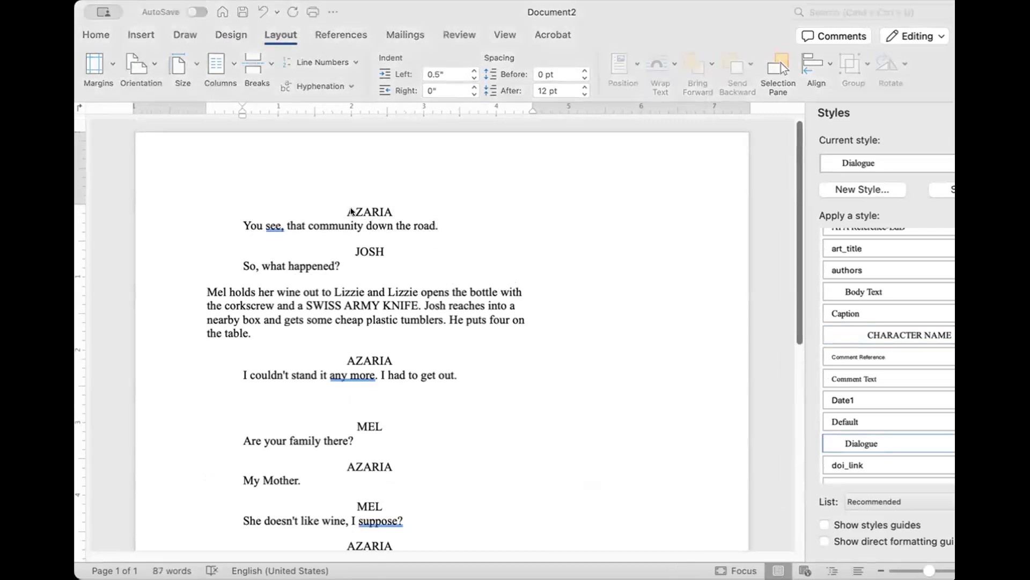
Step: Insert "old postal" before "road" in Azaria's opening line
{"action": "key", "text": "Left"}
{"action": "key", "text": "Left"}
{"action": "key", "text": "Left"}
{"action": "key", "text": "Left"}
{"action": "key", "text": "Left"}
{"action": "type", "text": "old "}
{"action": "type", "text": "postal road."}
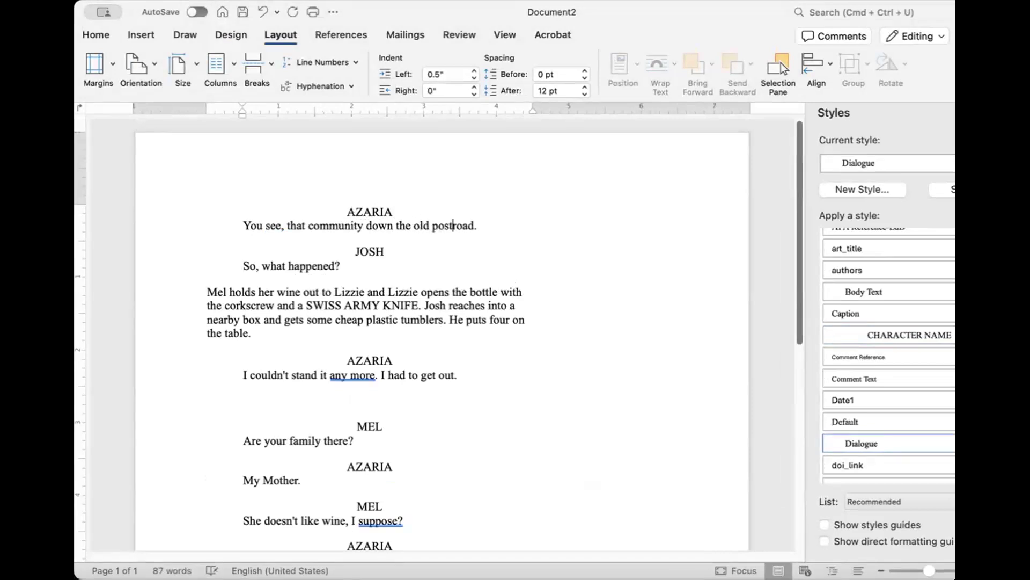
Step: Extend Azaria's opening dialogue with "That's where I used to like to go. Until today."
{"action": "type", "text": " That's where I used"}
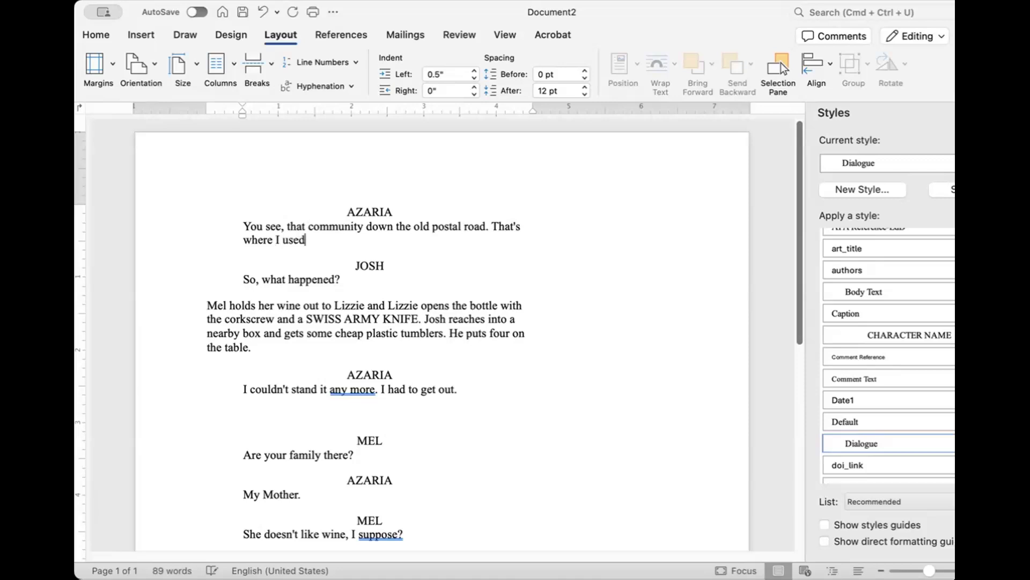
{"action": "type", "text": " to like to go. Unitl to"}
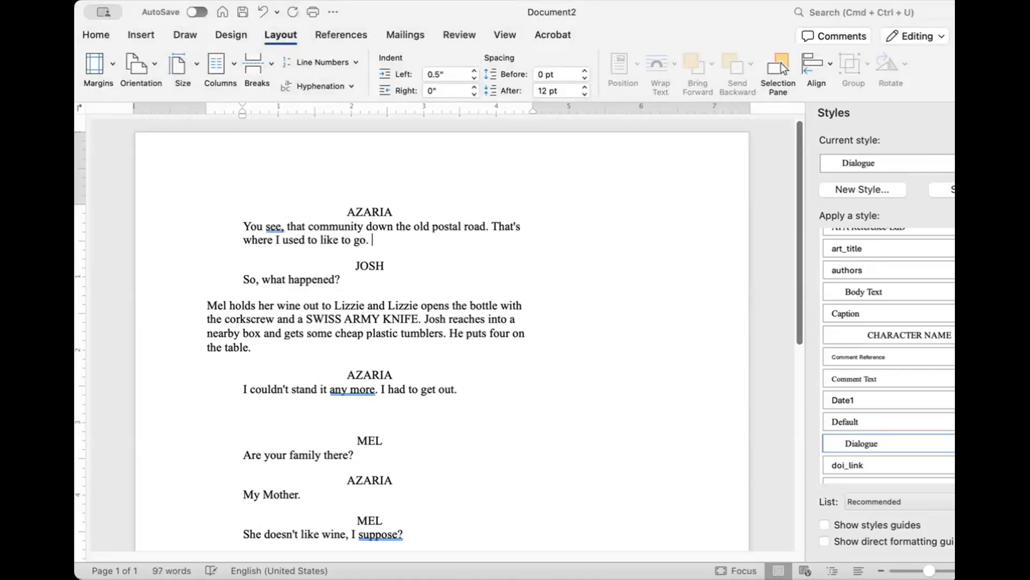
{"action": "key", "text": "BackSpace"}
{"action": "key", "text": "BackSpace"}
{"action": "key", "text": "BackSpace"}
{"action": "key", "text": "BackSpace"}
{"action": "key", "text": "BackSpace"}
{"action": "type", "text": "til today."}
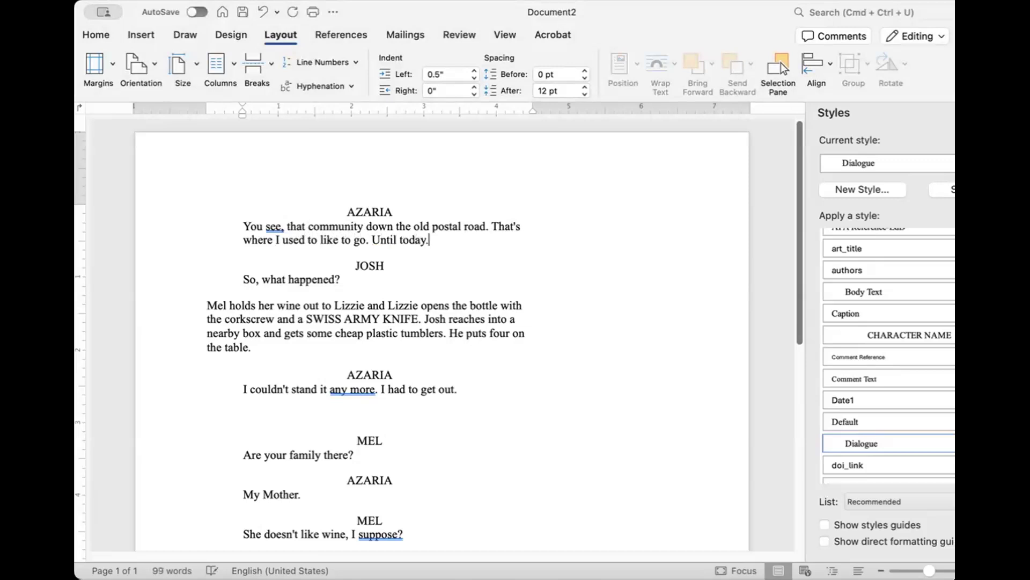
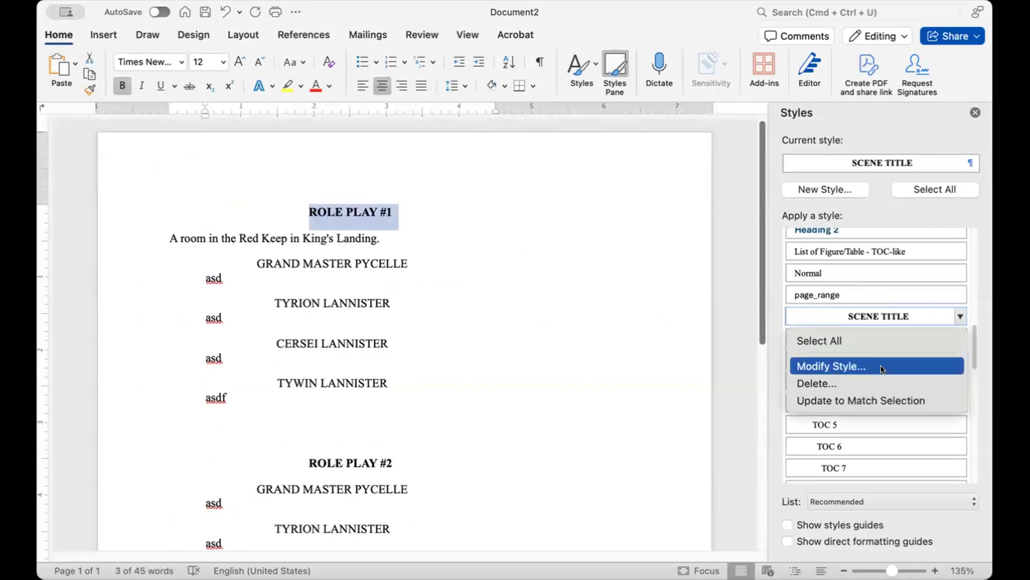
Step: Modify the Scene Title style's paragraph pagination to use Keep with next and Page break before
{"action": "left_click", "coordinate": [882, 366]}
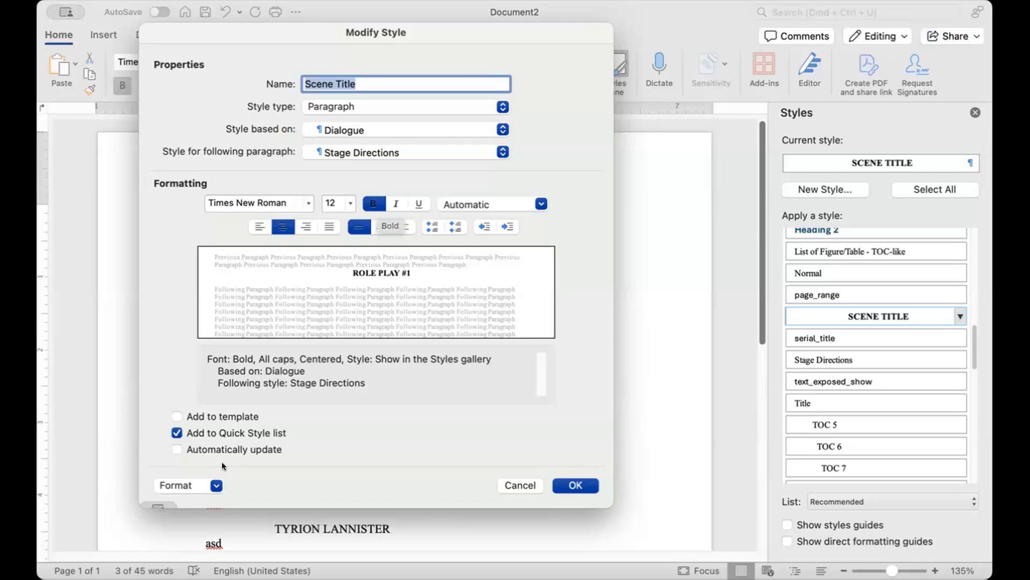
{"action": "left_click", "coordinate": [197, 484]}
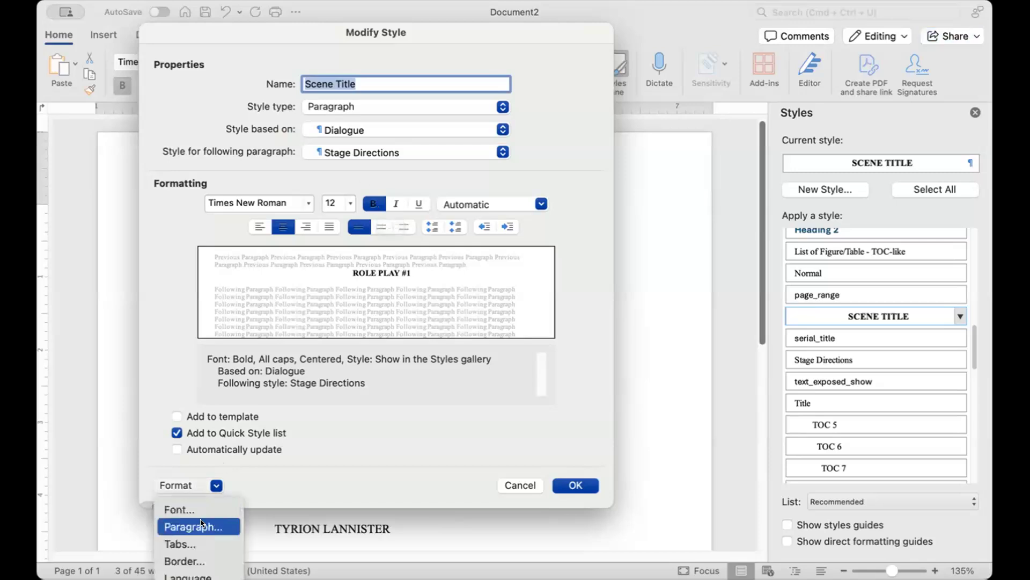
{"action": "left_click", "coordinate": [193, 527]}
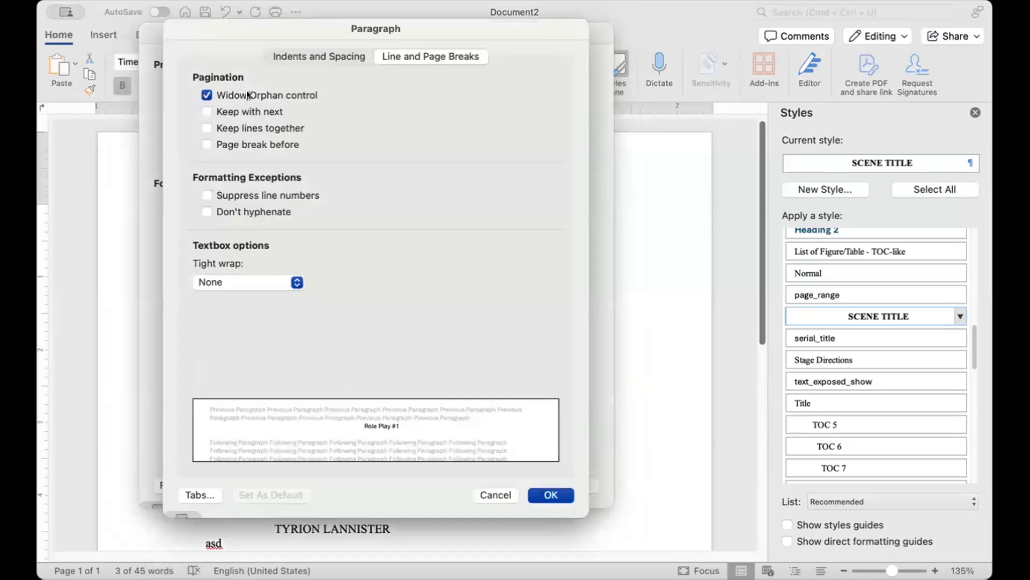
{"action": "left_click", "coordinate": [246, 111]}
{"action": "left_click", "coordinate": [279, 143]}
{"action": "left_click", "coordinate": [543, 489]}
{"action": "left_click", "coordinate": [559, 486]}
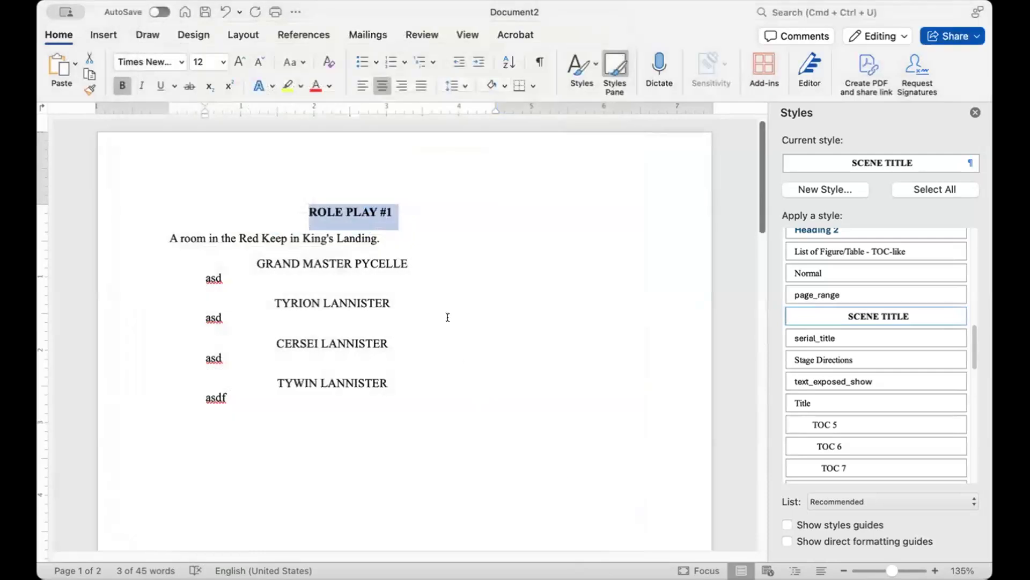
Step: Examine how the Role Play #1 and Role Play #2 scenes are laid out across the pages
{"action": "scroll", "coordinate": [448, 316], "scroll_direction": "down", "scroll_amount": 10}
{"action": "scroll", "coordinate": [401, 298], "scroll_direction": "up", "scroll_amount": 5}
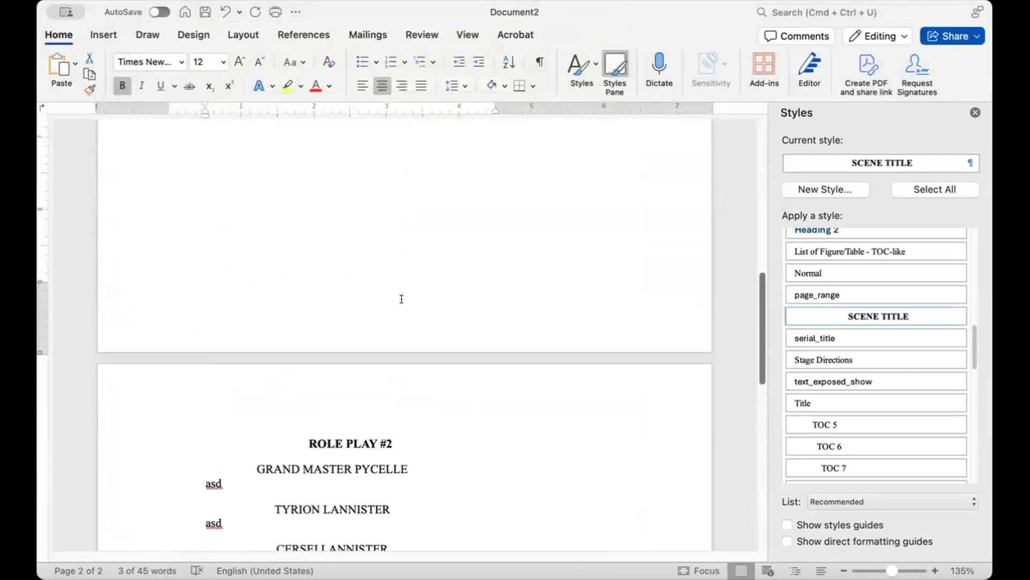
{"action": "left_click_drag", "start_coordinate": [409, 438], "coordinate": [270, 439]}
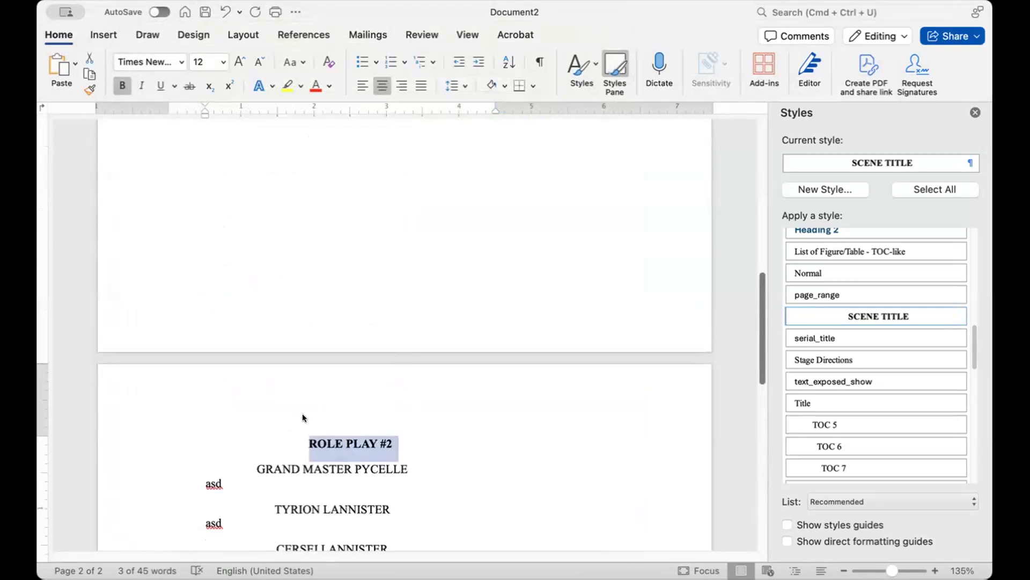
{"action": "scroll", "coordinate": [314, 410], "scroll_direction": "down", "scroll_amount": 5}
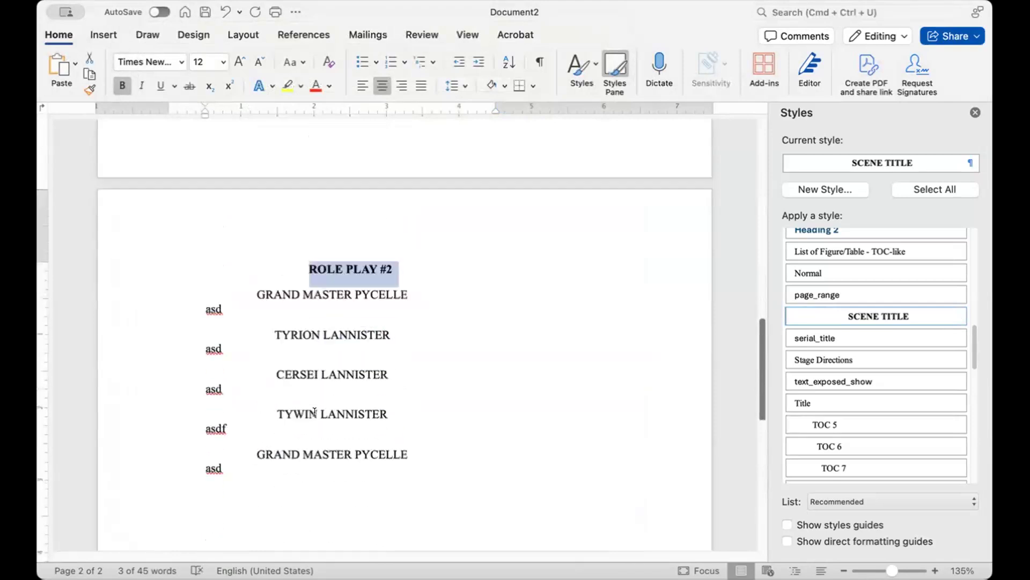
{"action": "scroll", "coordinate": [245, 174], "scroll_direction": "up", "scroll_amount": 14}
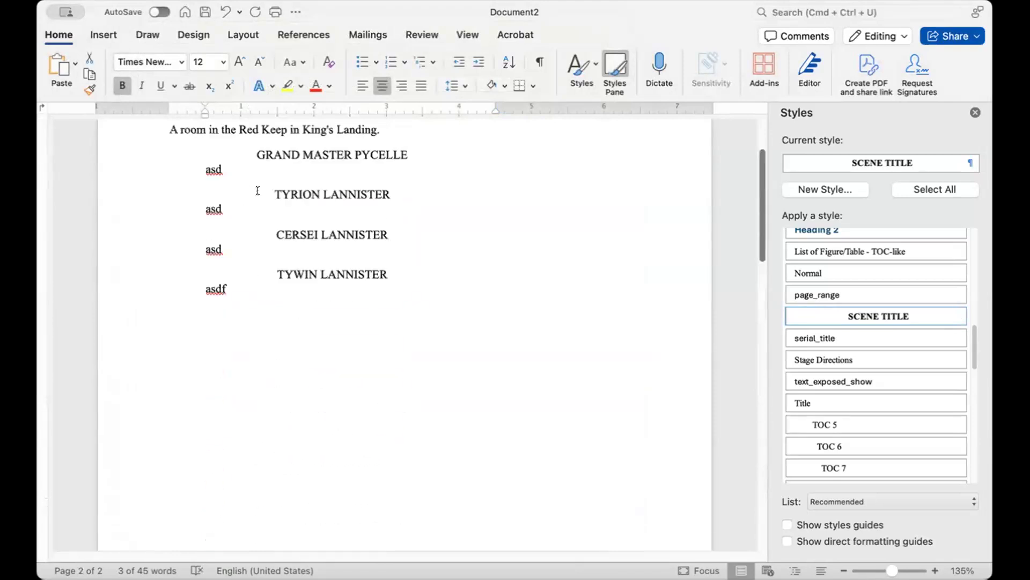
{"action": "left_click_drag", "start_coordinate": [231, 255], "coordinate": [439, 397]}
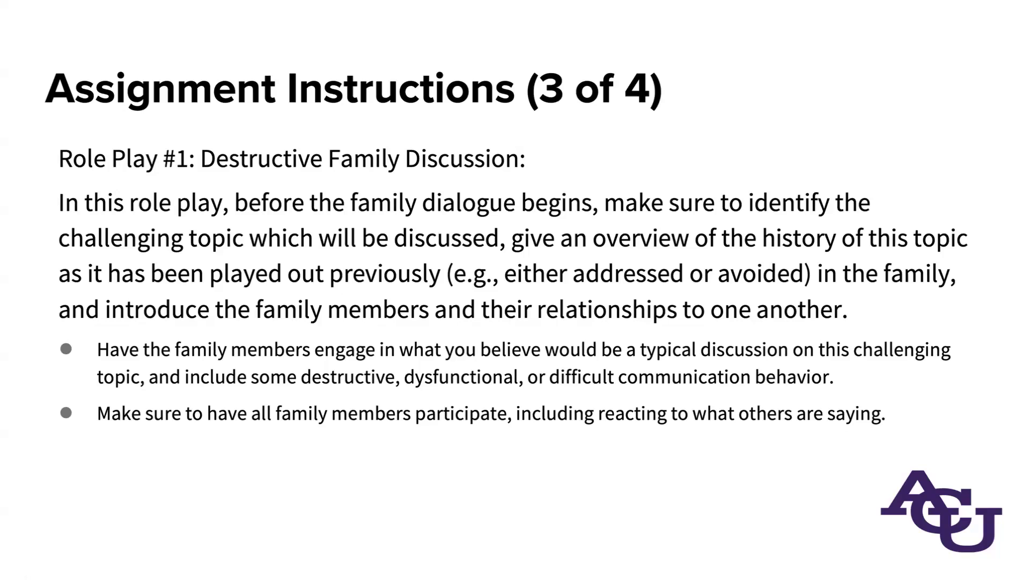
{"action": "left_click", "coordinate": [544, 262]}
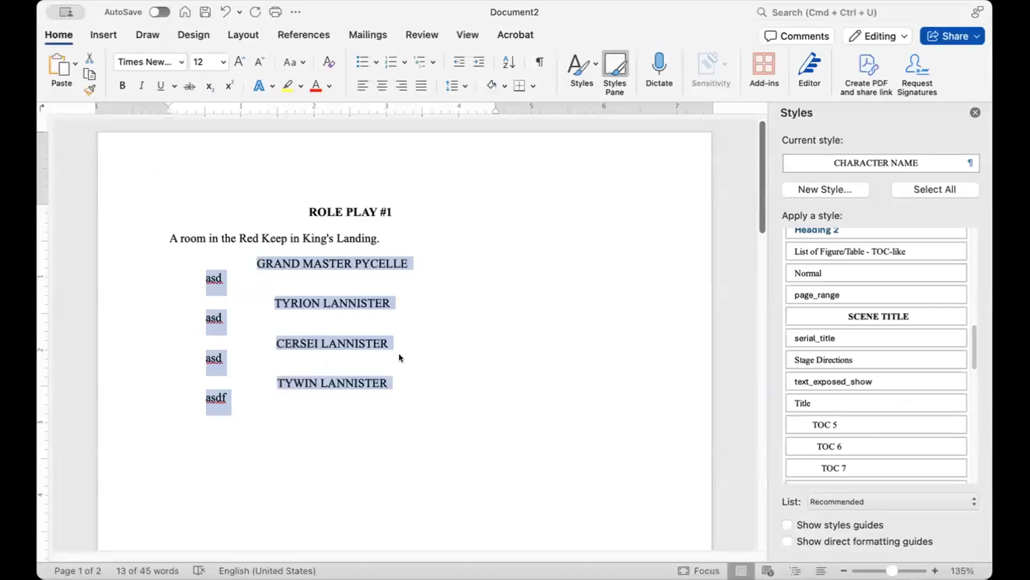
{"action": "scroll", "coordinate": [399, 353], "scroll_direction": "down", "scroll_amount": 5}
{"action": "scroll", "coordinate": [399, 353], "scroll_direction": "up", "scroll_amount": 5}
Step: Duplicate the Tyrion, Cersei and Tywin turns below the last line of Role Play #1, removing the blank paragraph between the copies
{"action": "left_click_drag", "start_coordinate": [349, 403], "coordinate": [197, 303]}
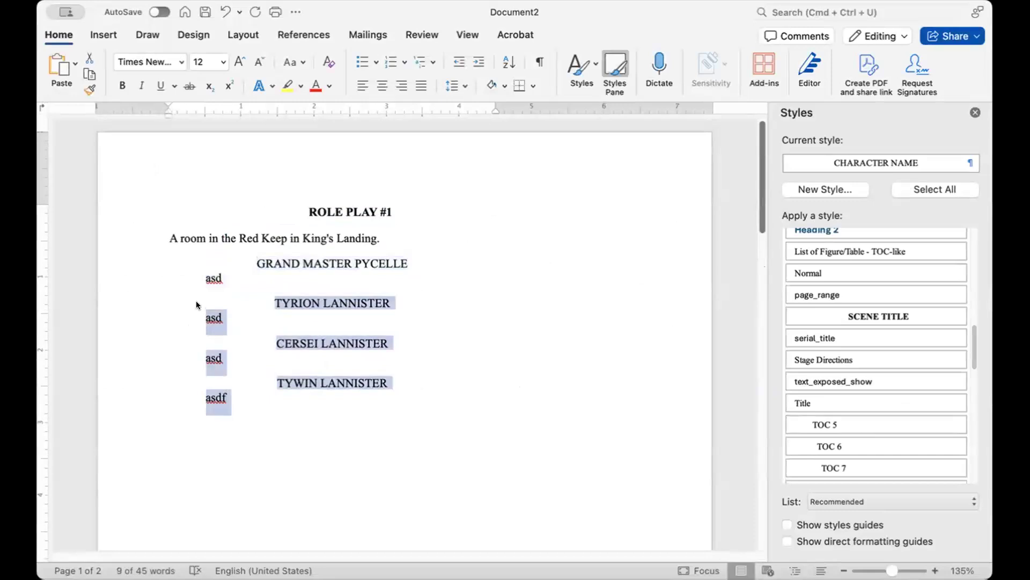
{"action": "key", "text": "super+c"}
{"action": "left_click", "coordinate": [337, 439]}
{"action": "key", "text": "super+v"}
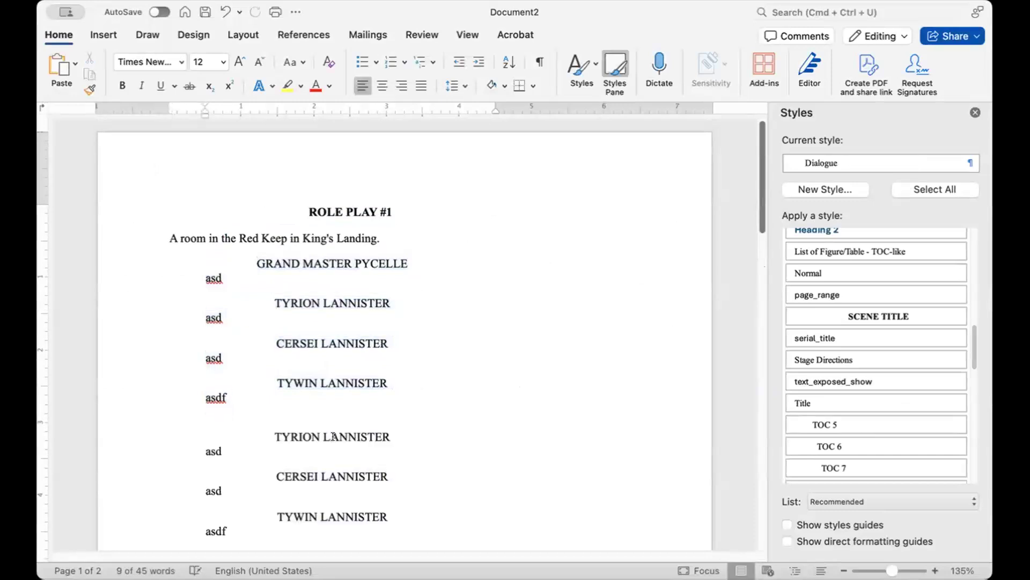
{"action": "left_click", "coordinate": [296, 379]}
{"action": "key", "text": "Delete"}
Step: Look through the order of the characters' speaking turns in Role Play #1, back up to Pycelle's opening line
{"action": "key", "text": "Down"}
{"action": "key", "text": "shift+Down"}
{"action": "key", "text": "shift+Down"}
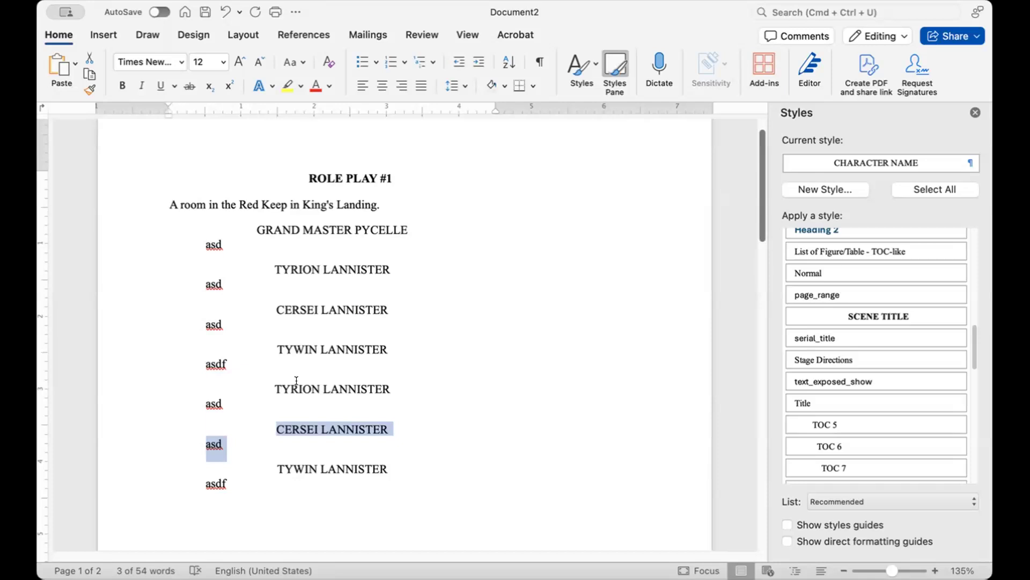
{"action": "key", "text": "Up"}
{"action": "key", "text": "Up"}
{"action": "key", "text": "Up"}
{"action": "key", "text": "Up"}
{"action": "key", "text": "Up"}
{"action": "key", "text": "Up"}
{"action": "key", "text": "Up"}
{"action": "key", "text": "Up"}
{"action": "key", "text": "Up"}
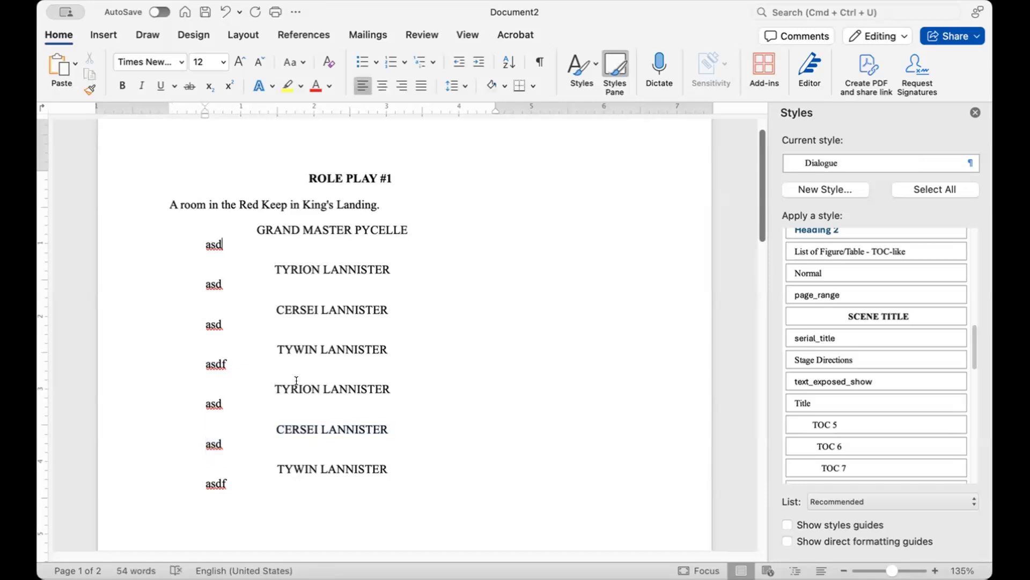
Step: Replace Pycelle's closing placeholder in Role Play #2 with the italic assignment bullet starting "Wrap up your second presentation"
{"action": "key", "text": "Page_Down"}
{"action": "key", "text": "Page_Down"}
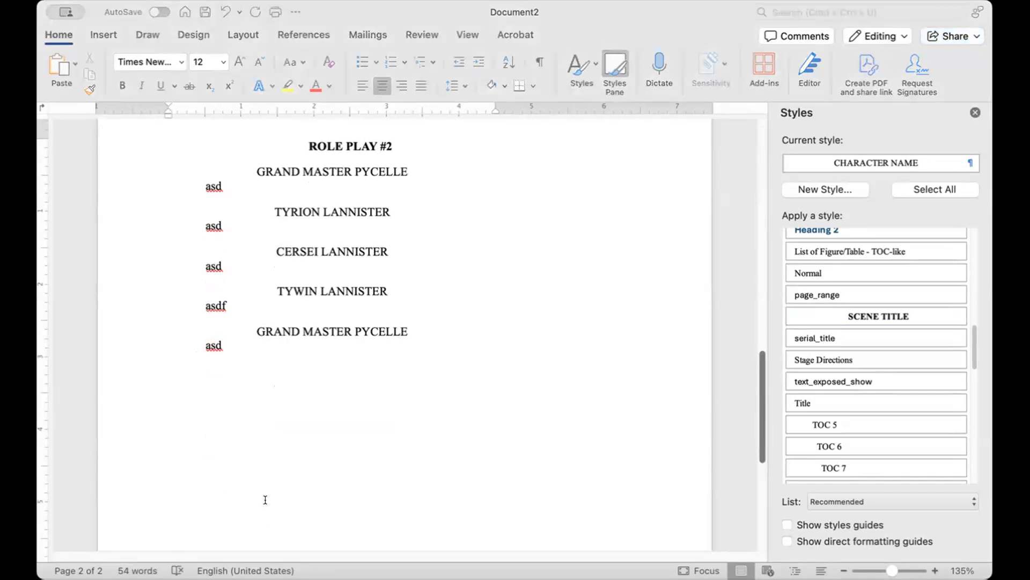
{"action": "left_click", "coordinate": [207, 424]}
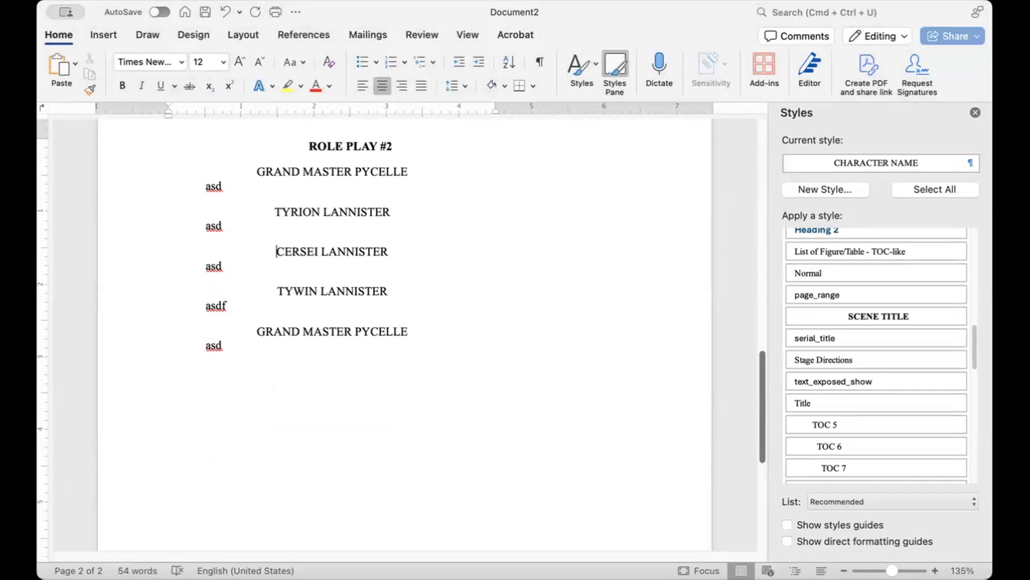
{"action": "left_click_drag", "start_coordinate": [251, 340], "coordinate": [198, 342]}
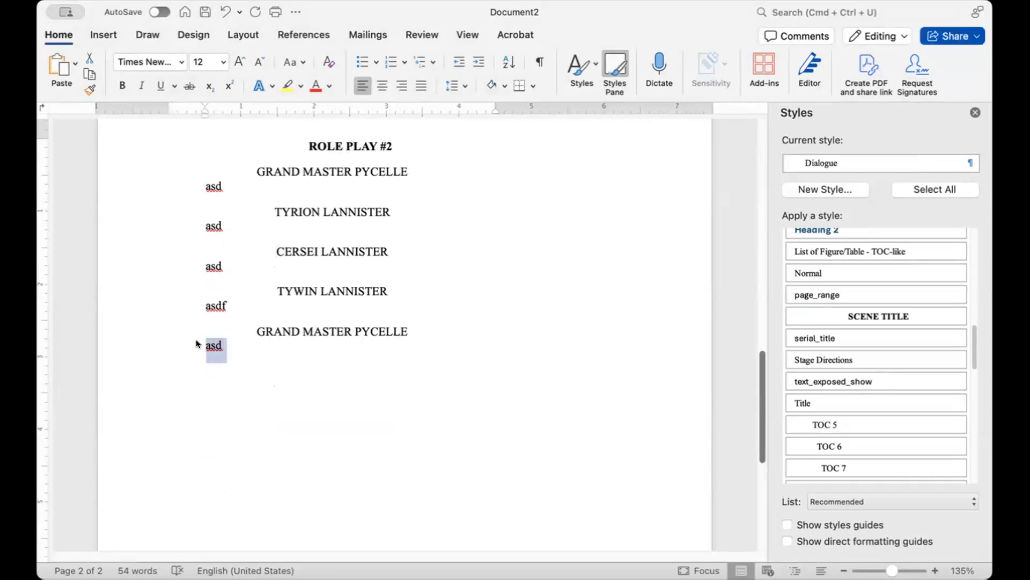
{"action": "key", "text": "super+v"}
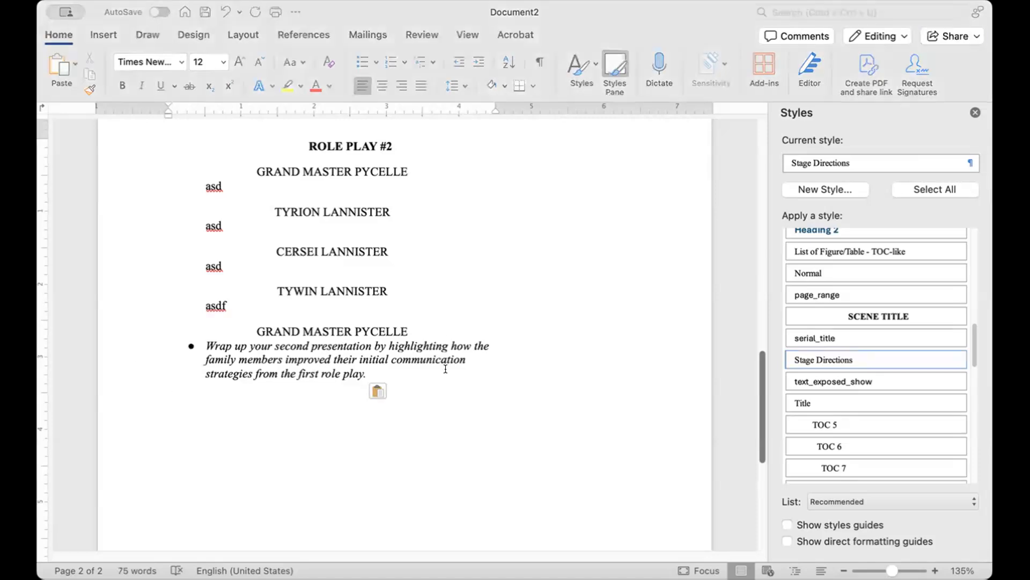
{"action": "left_click", "coordinate": [501, 403]}
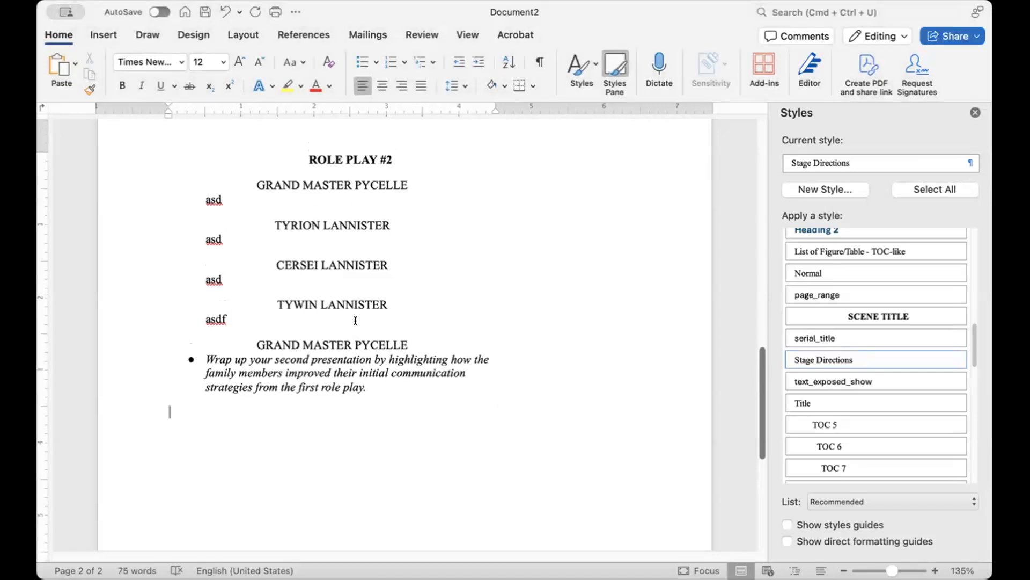
Step: Insert the assignment instruction starting "identify the challenging topic" above Pycelle's first placeholder in Role Play #1 and make it italic
{"action": "scroll", "coordinate": [356, 320], "scroll_direction": "up", "scroll_amount": 10}
{"action": "left_click", "coordinate": [205, 233]}
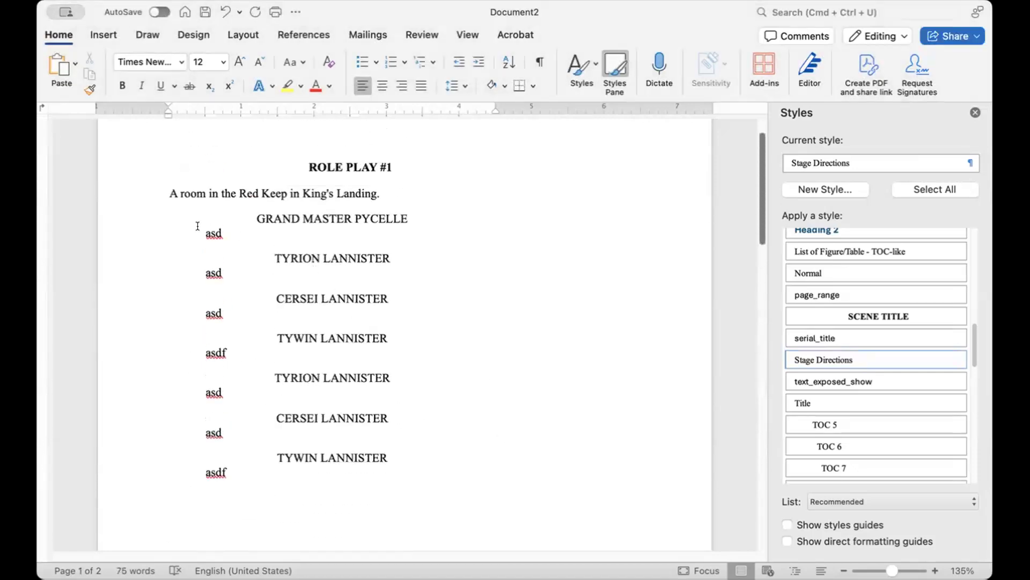
{"action": "key", "text": "Return"}
{"action": "key", "text": "Up"}
{"action": "key", "text": "super+v"}
{"action": "left_click_drag", "start_coordinate": [343, 288], "coordinate": [198, 228]}
{"action": "key", "text": "super+i"}
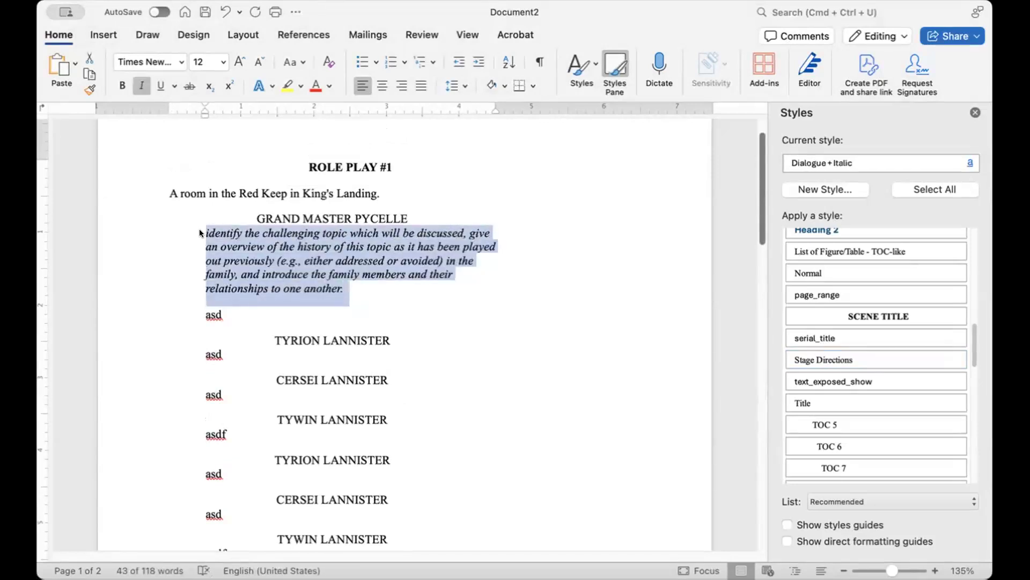
{"action": "left_click", "coordinate": [283, 319]}
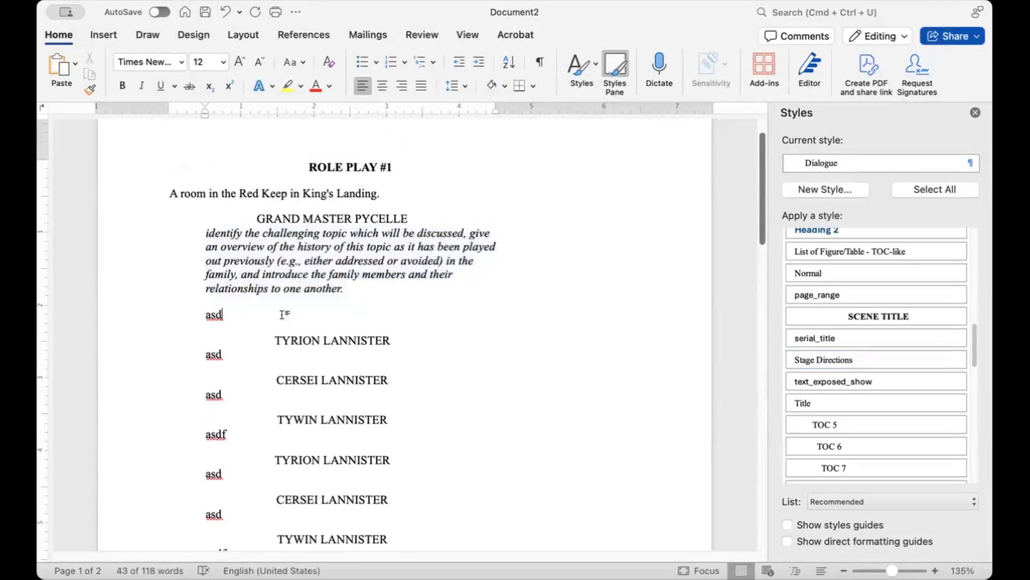
Step: Replace Pycelle's placeholder below the italic instruction with "My lord, of course you know the lord Tyrion Lannister"
{"action": "double_click", "coordinate": [213, 317]}
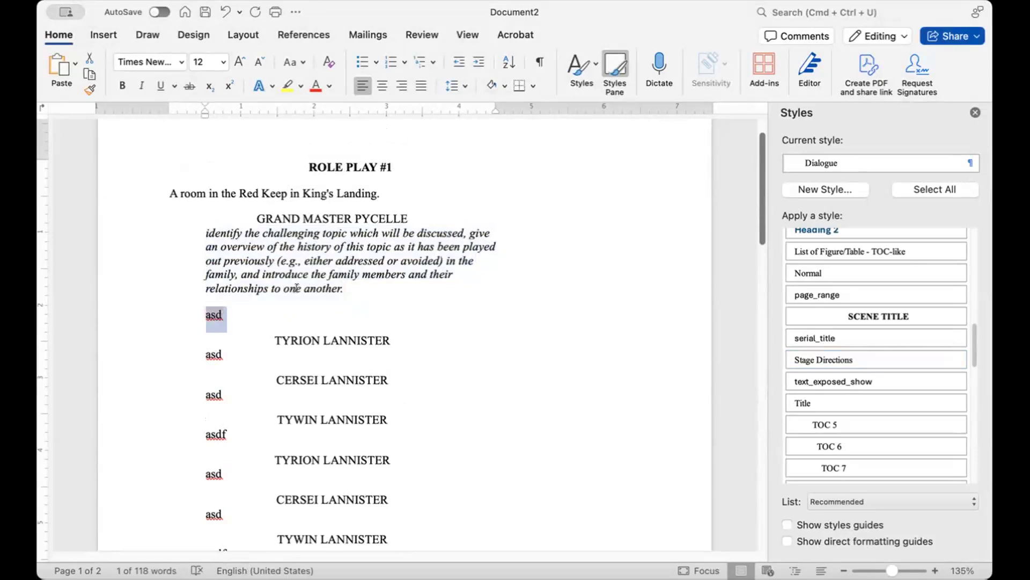
{"action": "left_click_drag", "start_coordinate": [377, 281], "coordinate": [154, 237]}
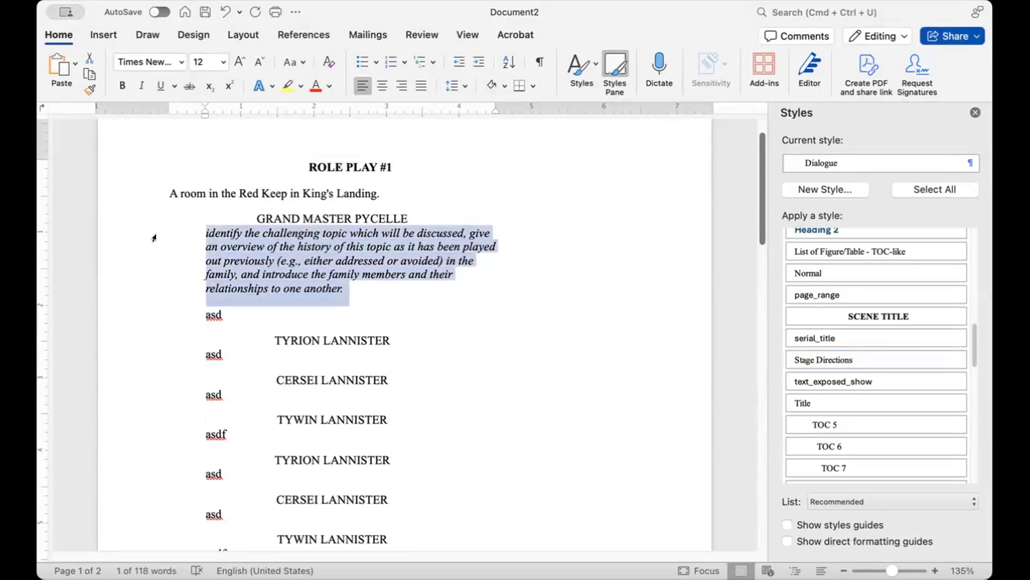
{"action": "double_click", "coordinate": [213, 313]}
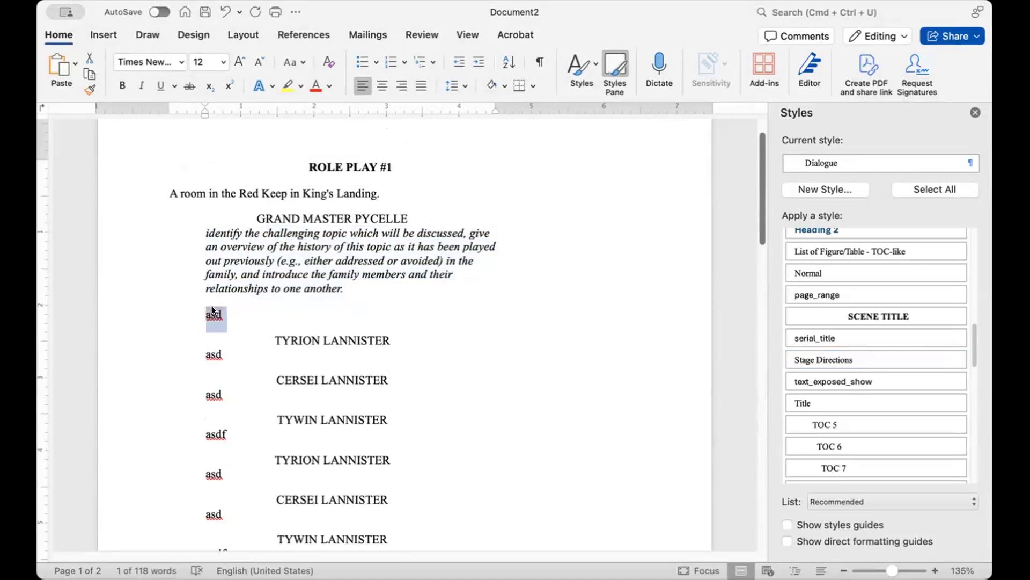
{"action": "type", "text": "You"}
{"action": "key", "text": "BackSpace"}
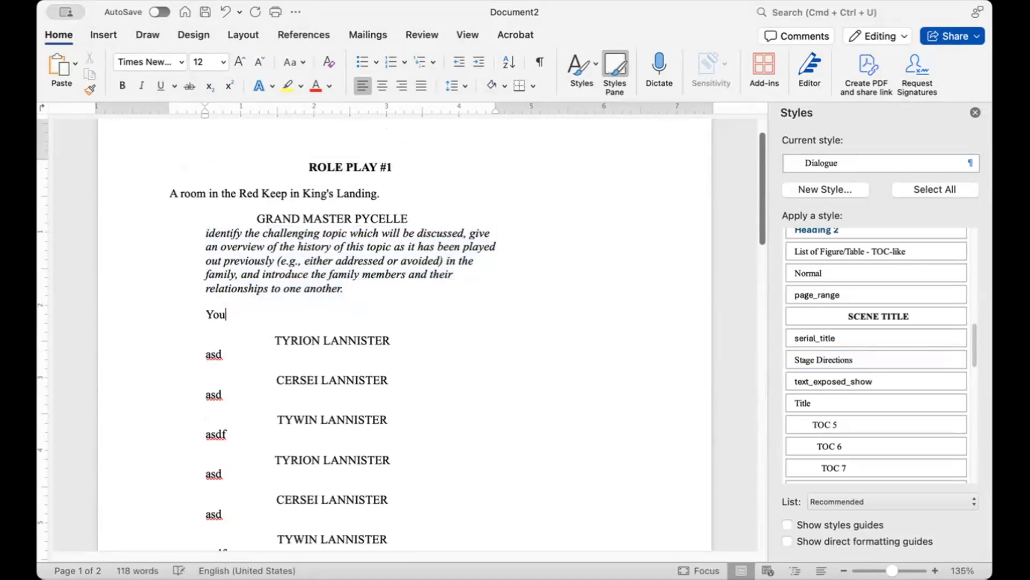
{"action": "key", "text": "shift+Home"}
{"action": "type", "text": "My lord, of course "}
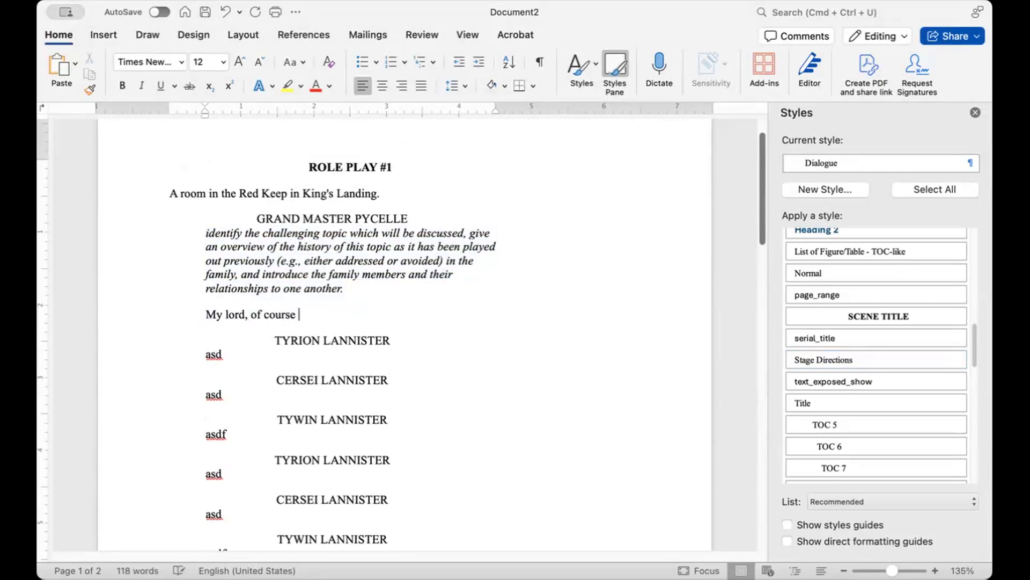
{"action": "type", "text": "you know the lo"}
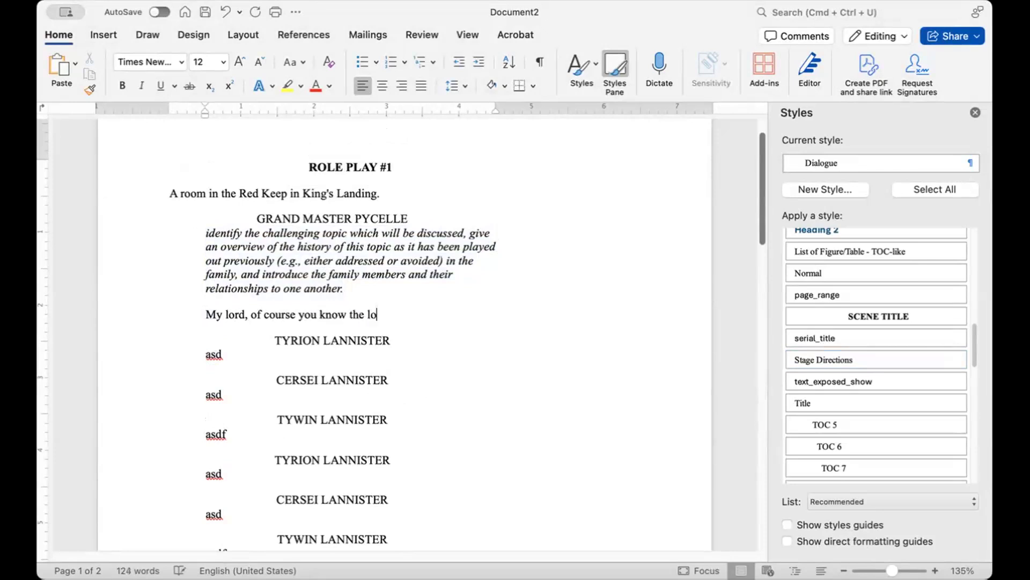
{"action": "type", "text": "rd Tyrion Lannister"}
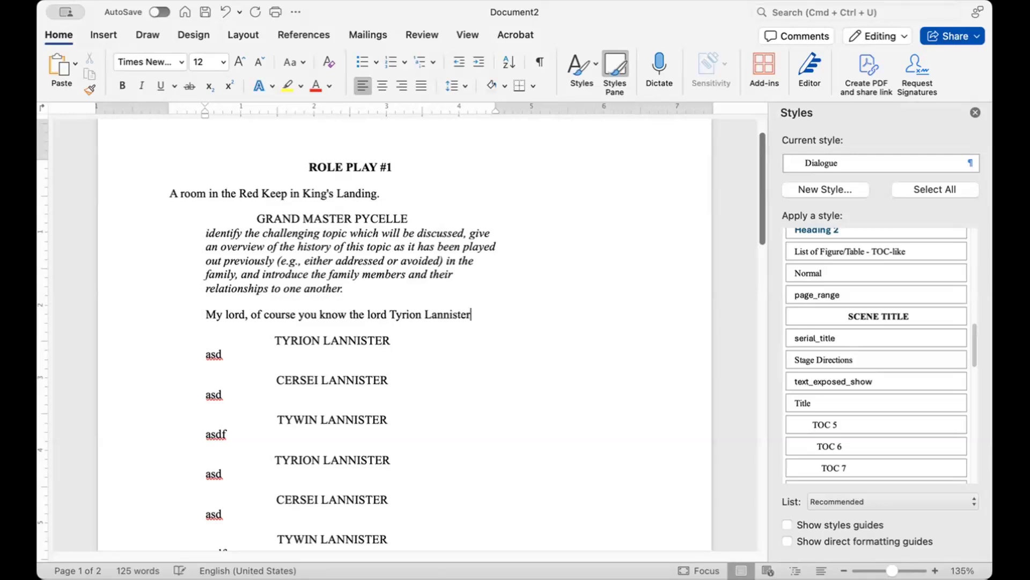
Step: Complete Pycelle's introduction with ", the Queen Cersei, and my lord and Hand of the King Tywin Lannister."
{"action": "type", "text": ", the Que"}
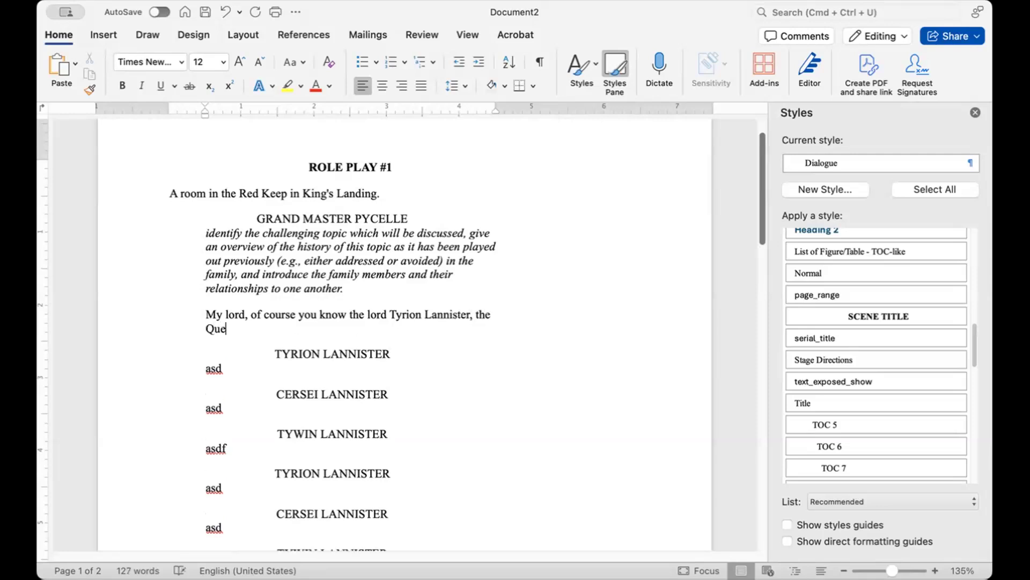
{"action": "type", "text": "en Cersei"}
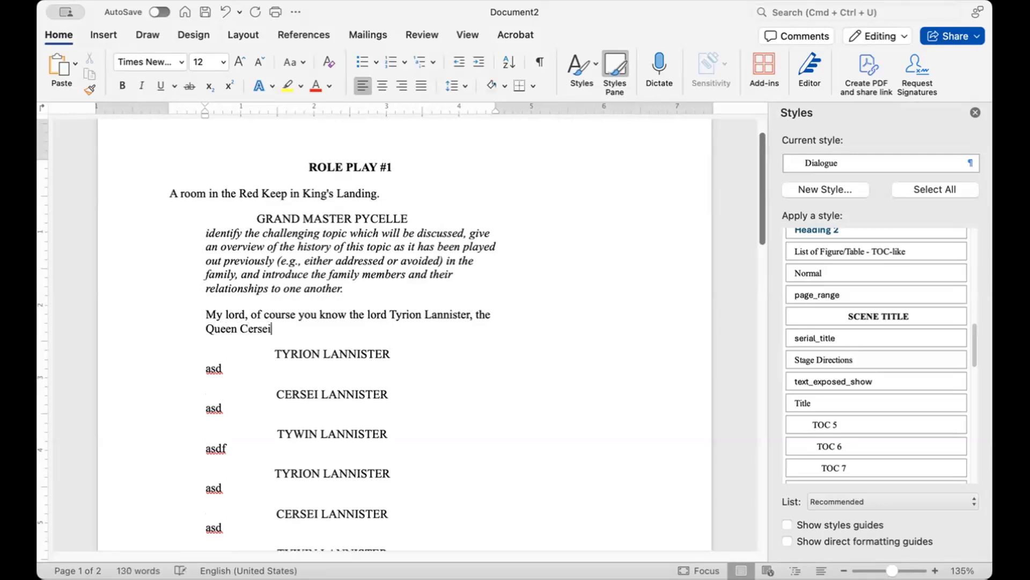
{"action": "type", "text": ", and my lord"}
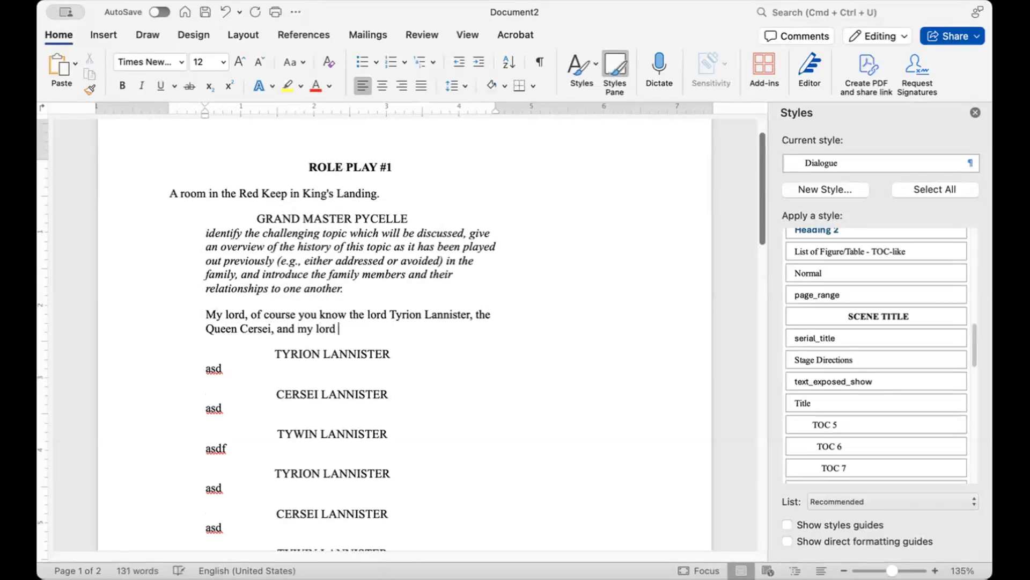
{"action": "type", "text": " and H"}
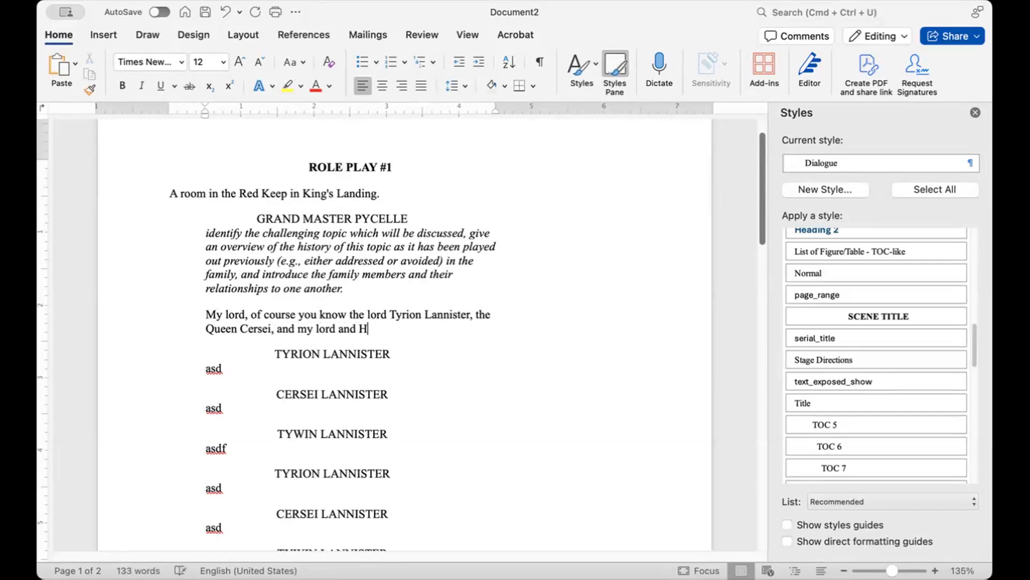
{"action": "type", "text": "and of the King"}
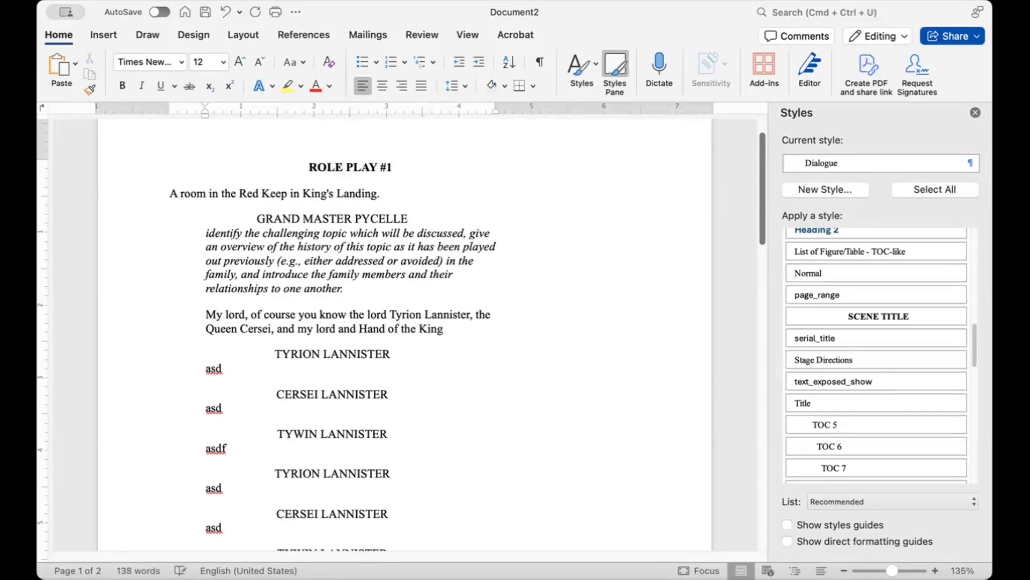
{"action": "type", "text": " Tywin Lannister."}
Step: Change the salutation that opens Pycelle's introduction to "Your grace,"
{"action": "key", "text": "Up"}
{"action": "key", "text": "Up"}
{"action": "key", "text": "Left"}
{"action": "key", "text": "shift+Home"}
{"action": "type", "text": "Your grace,"}
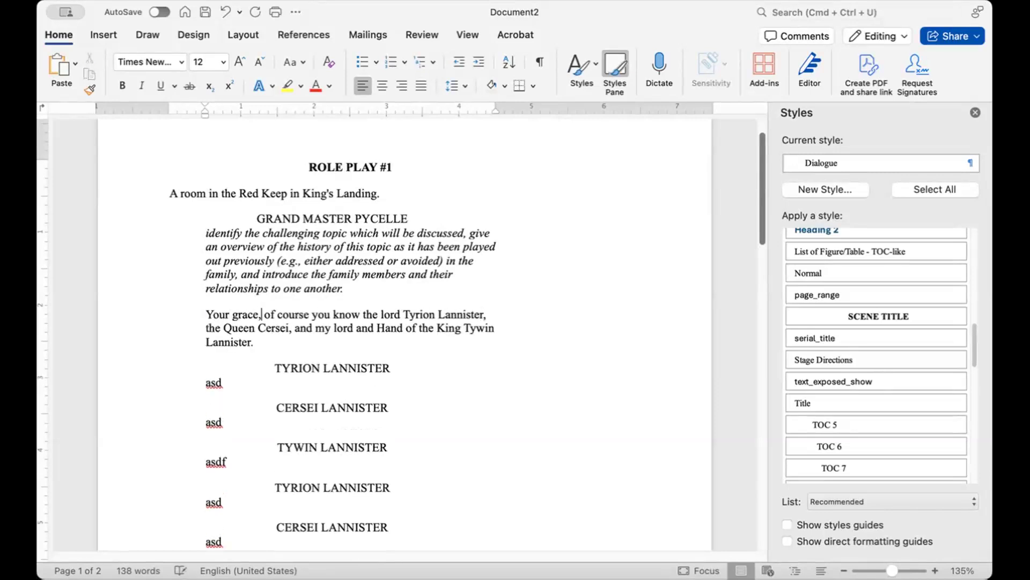
{"action": "left_click", "coordinate": [304, 338]}
Step: Strike through "and introduce the family members" in the italic instruction under Pycelle's name, keeping it italic
{"action": "left_click_drag", "start_coordinate": [242, 269], "coordinate": [375, 271]}
{"action": "key", "text": "super+i"}
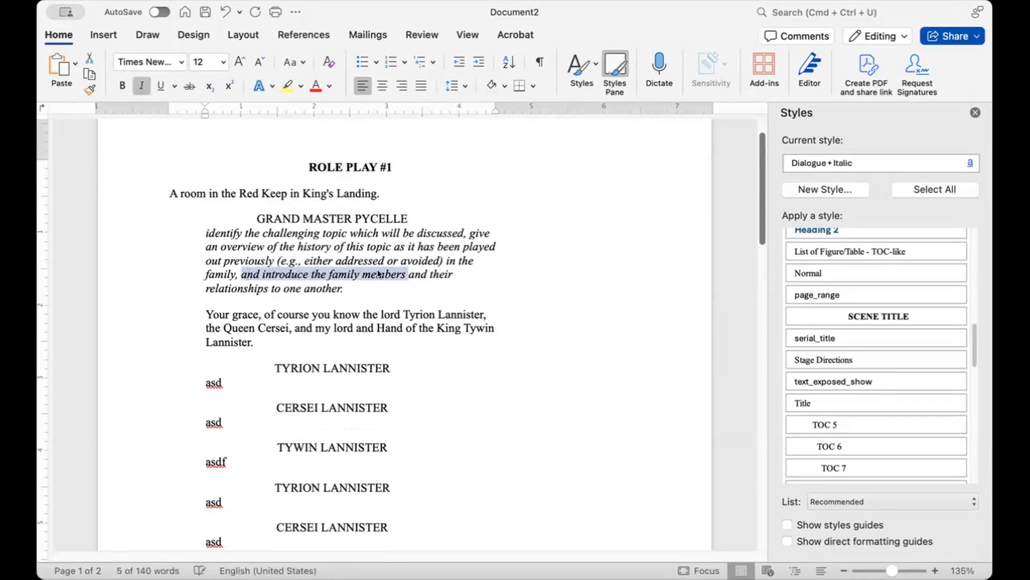
{"action": "key", "text": "super+shift+x"}
Step: Examine Pycelle's italic instruction block, the stage direction and the scene titles of Role Play #1 and Role Play #2
{"action": "left_click_drag", "start_coordinate": [339, 286], "coordinate": [194, 227]}
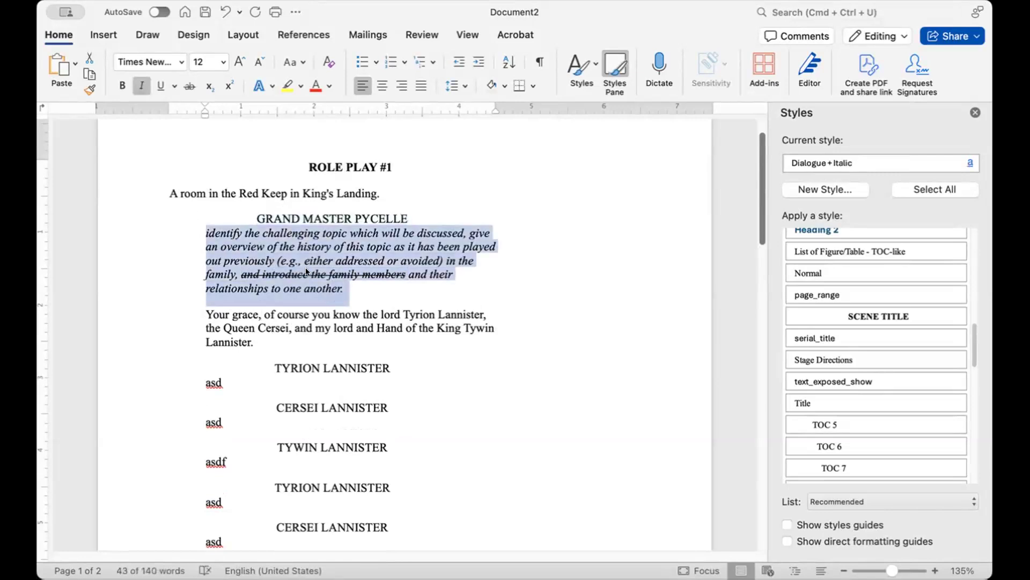
{"action": "scroll", "coordinate": [304, 267], "scroll_direction": "up", "scroll_amount": 2}
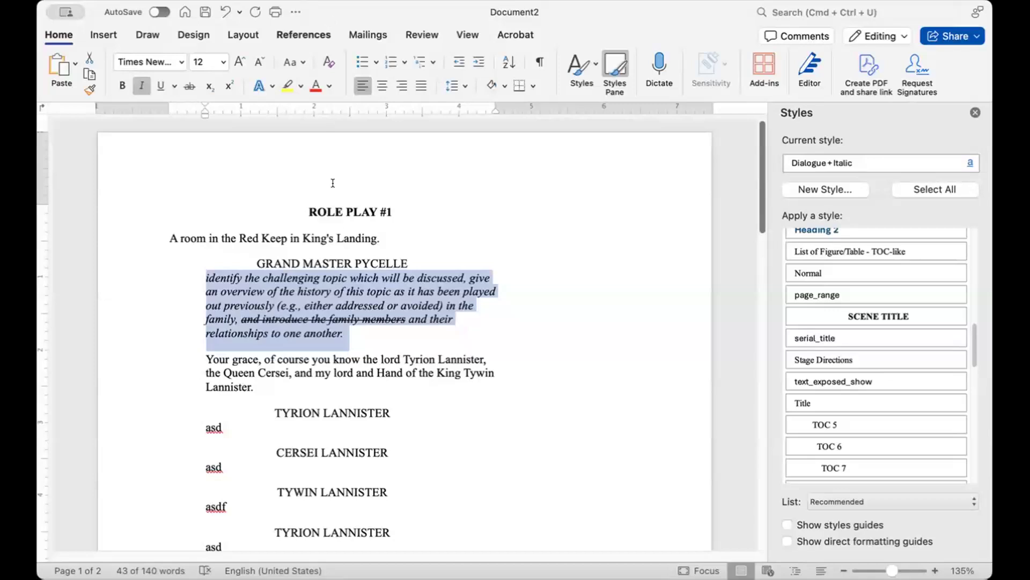
{"action": "left_click_drag", "start_coordinate": [278, 207], "coordinate": [428, 202]}
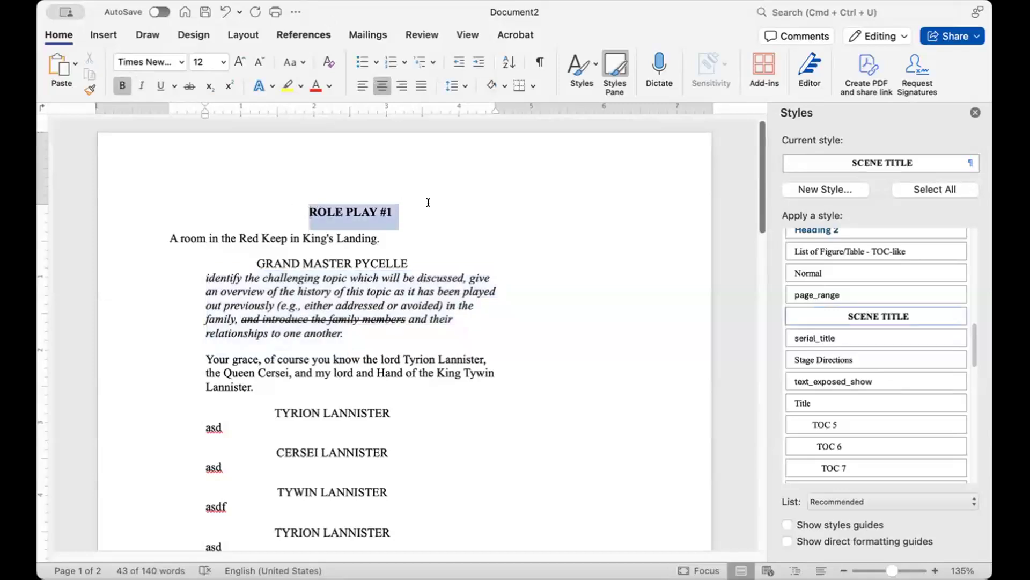
{"action": "left_click", "coordinate": [378, 238]}
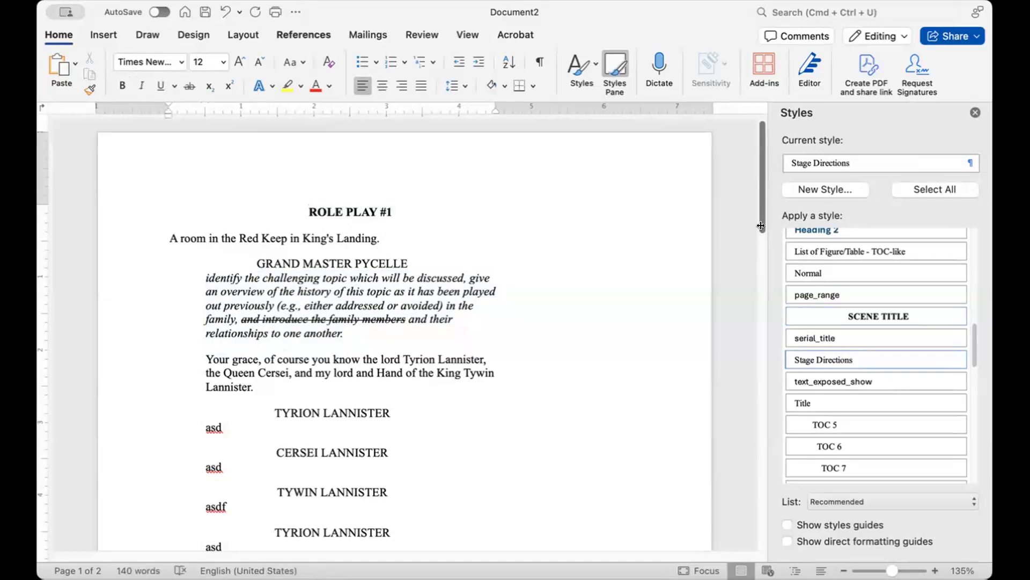
{"action": "scroll", "coordinate": [554, 380], "scroll_direction": "down", "scroll_amount": 8}
{"action": "scroll", "coordinate": [554, 379], "scroll_direction": "down", "scroll_amount": 8}
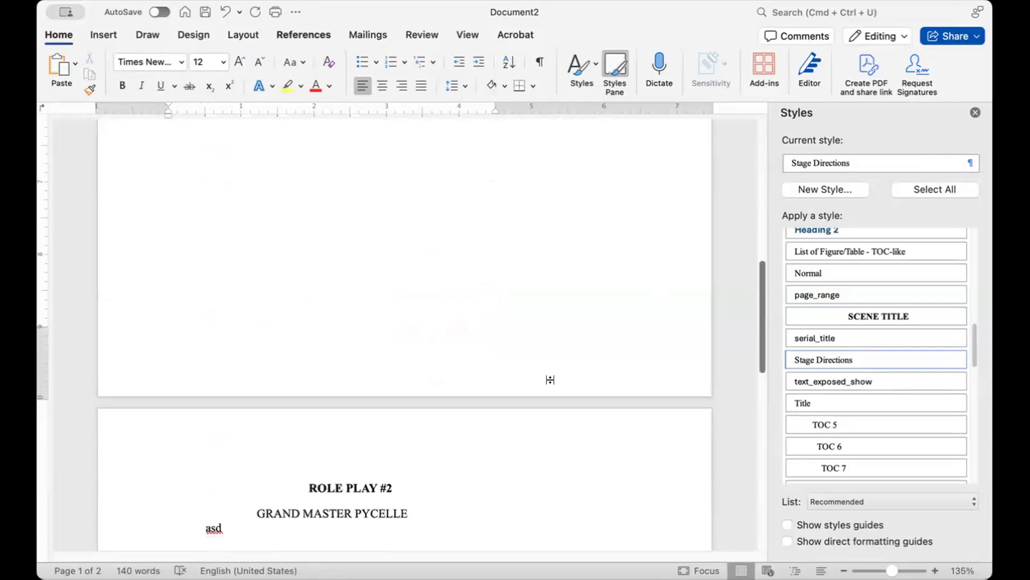
{"action": "left_click", "coordinate": [311, 279]}
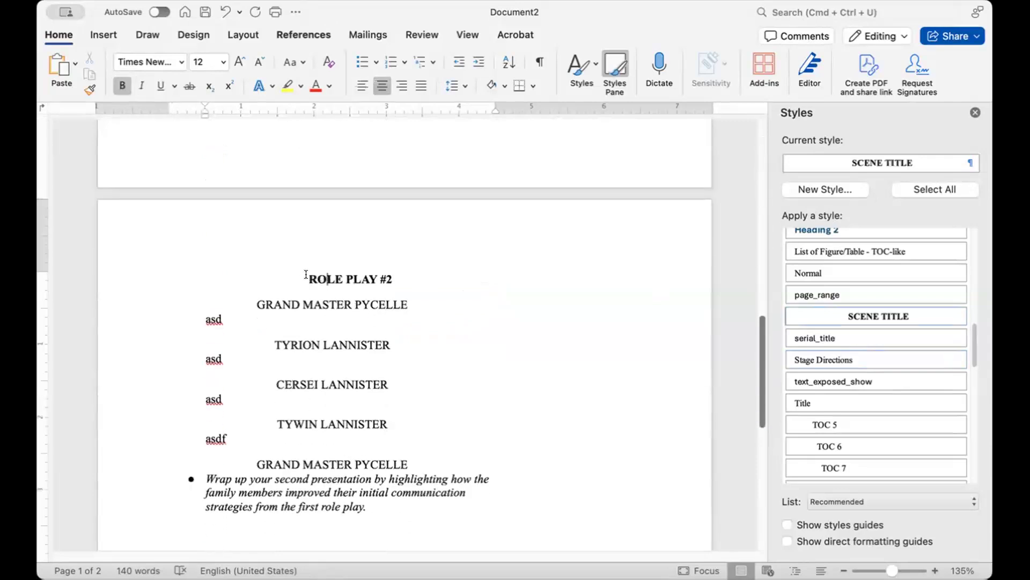
{"action": "left_click_drag", "start_coordinate": [308, 279], "coordinate": [405, 275]}
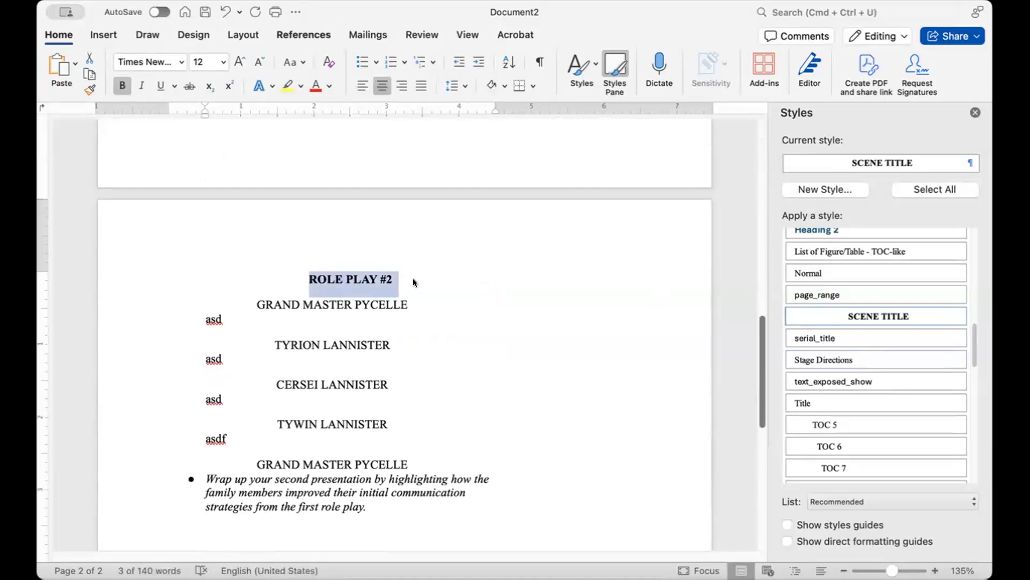
Step: Review the custom page margins applied to the whole document, including the right margin
{"action": "left_click", "coordinate": [402, 305]}
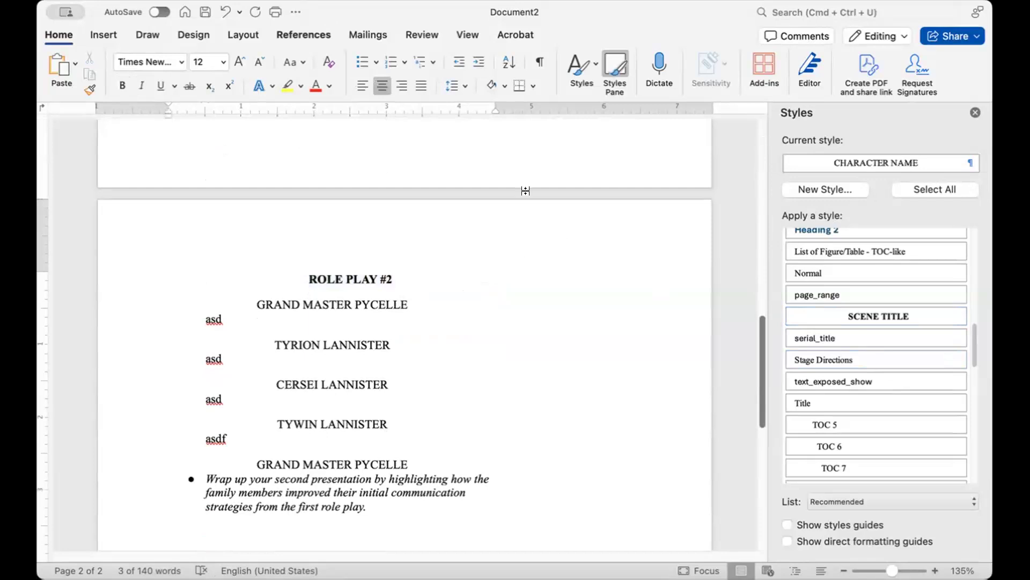
{"action": "left_click", "coordinate": [243, 35]}
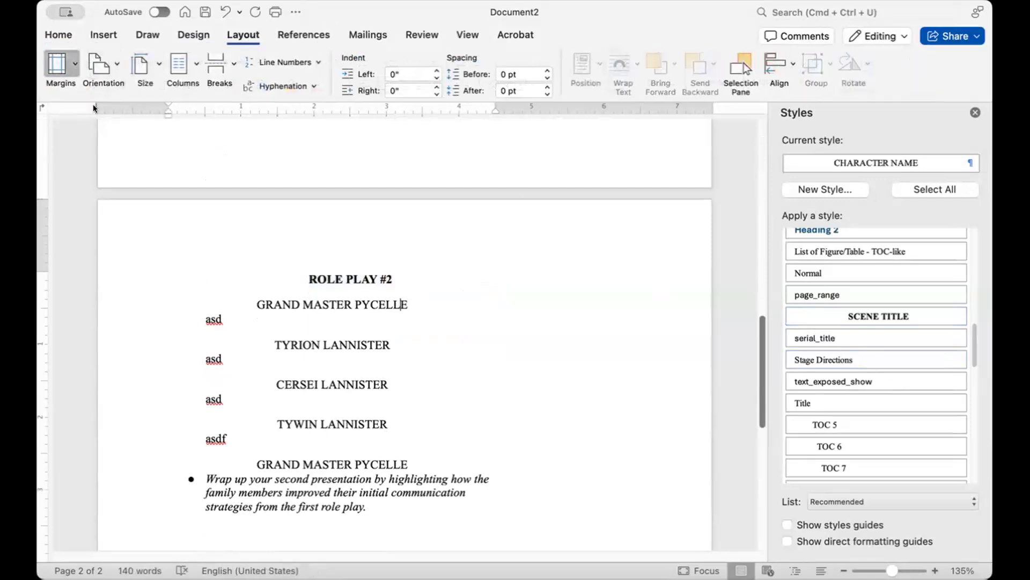
{"action": "left_click", "coordinate": [183, 350]}
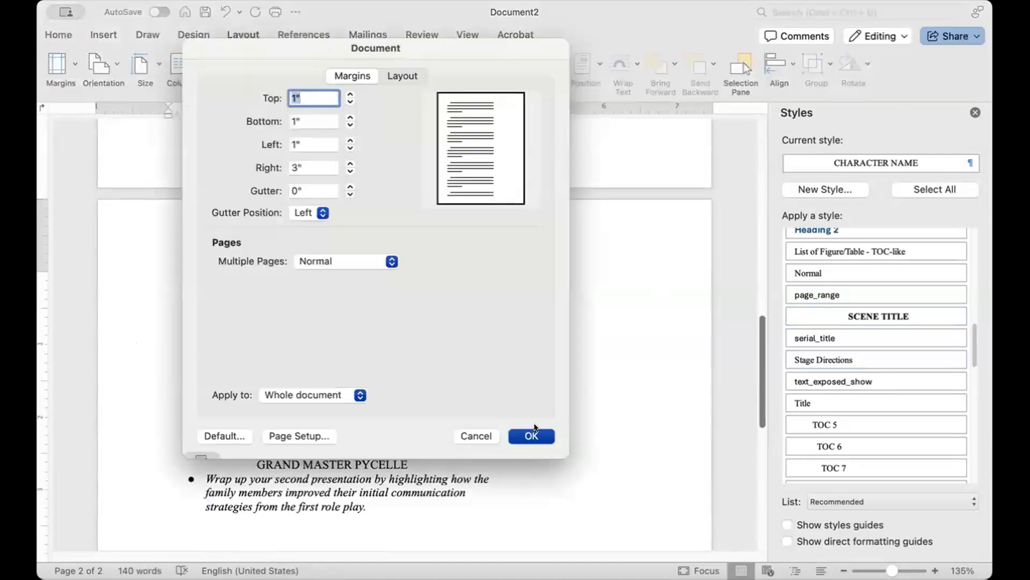
{"action": "left_click", "coordinate": [300, 163]}
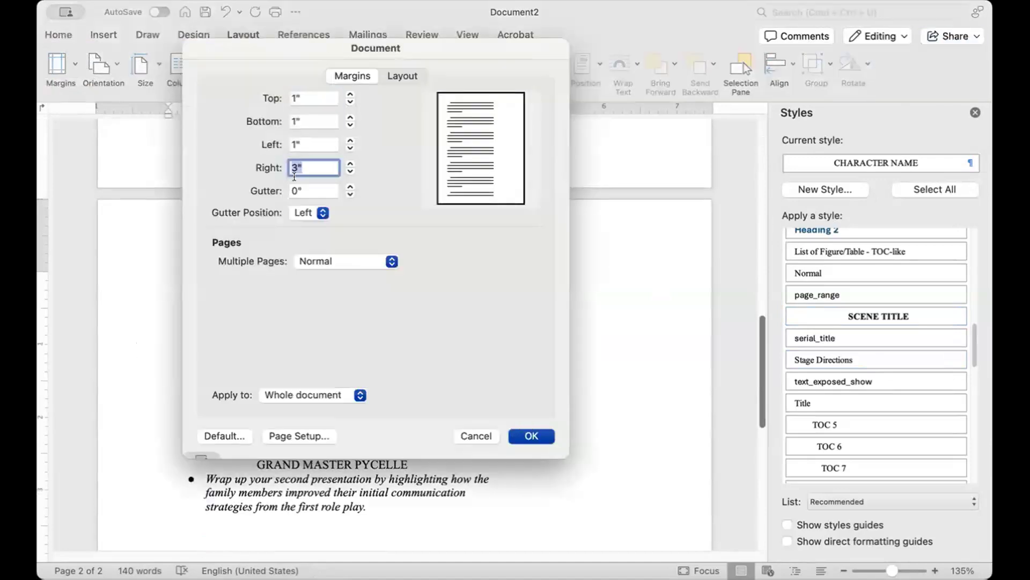
{"action": "left_click", "coordinate": [494, 436]}
{"action": "left_click", "coordinate": [345, 322]}
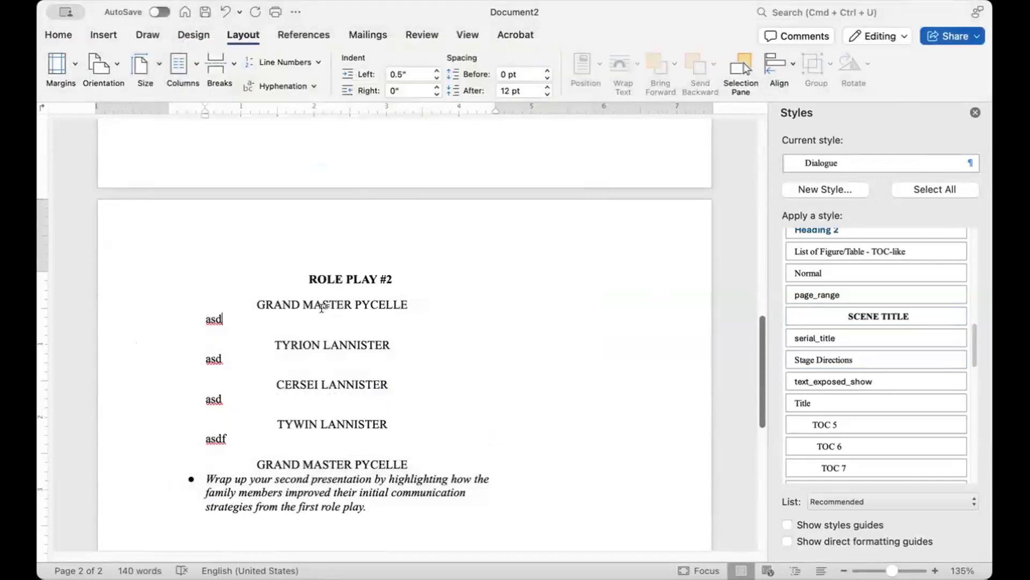
Step: Open the style Organizer from the first character name under ROLE PLAY #2 and select Character Name among Document2's styles
{"action": "left_click_drag", "start_coordinate": [256, 304], "coordinate": [387, 297]}
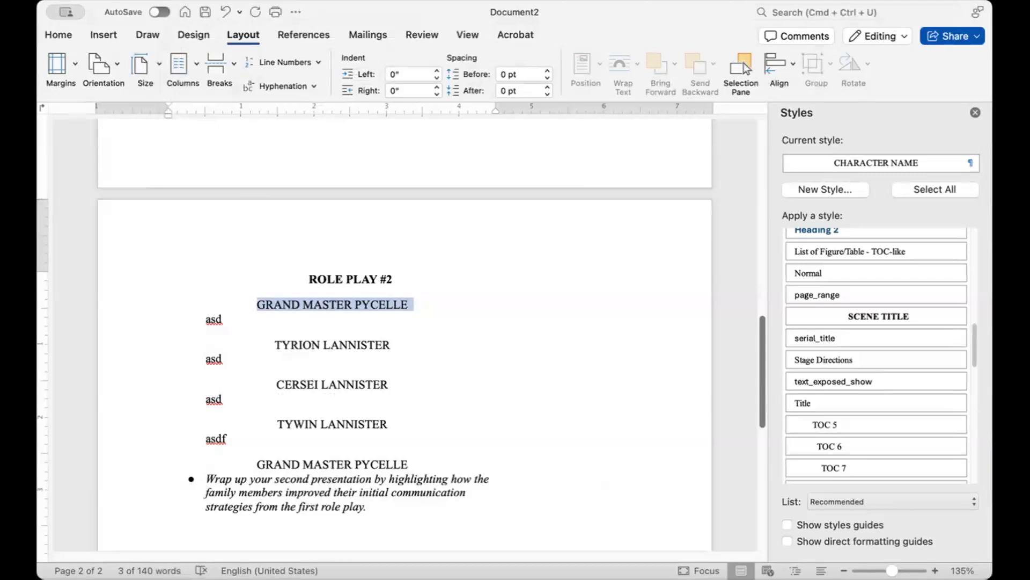
{"action": "left_click", "coordinate": [75, 1]}
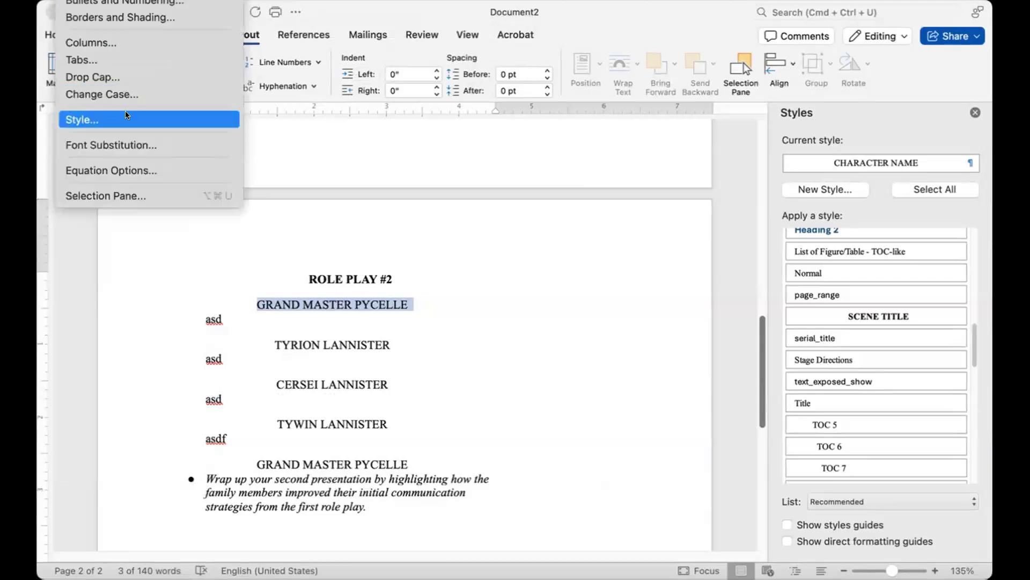
{"action": "left_click", "coordinate": [127, 115]}
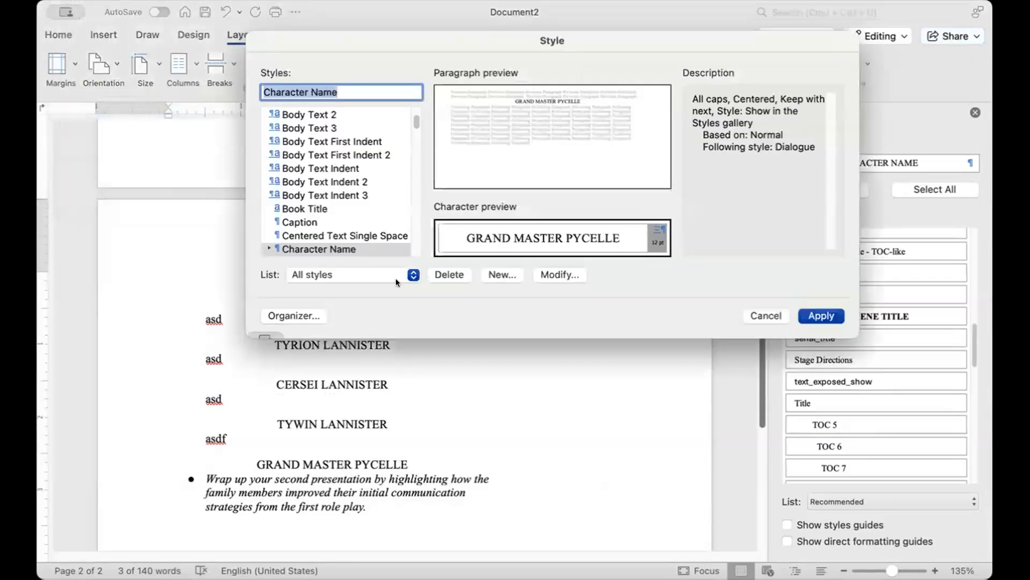
{"action": "left_click", "coordinate": [304, 314]}
{"action": "scroll", "coordinate": [423, 135], "scroll_direction": "down", "scroll_amount": 5}
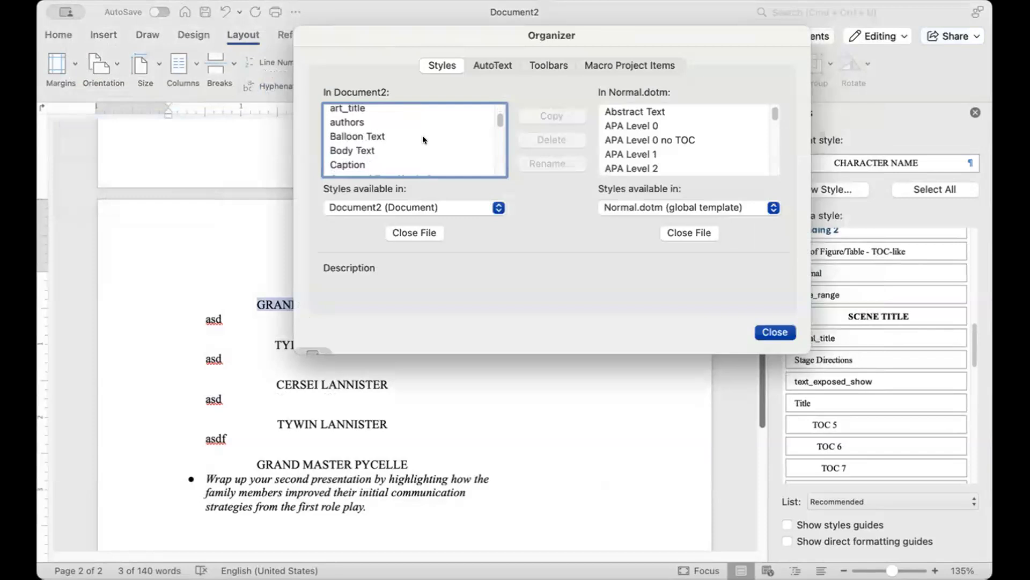
{"action": "scroll", "coordinate": [423, 135], "scroll_direction": "down", "scroll_amount": 5}
{"action": "scroll", "coordinate": [423, 135], "scroll_direction": "up", "scroll_amount": 1}
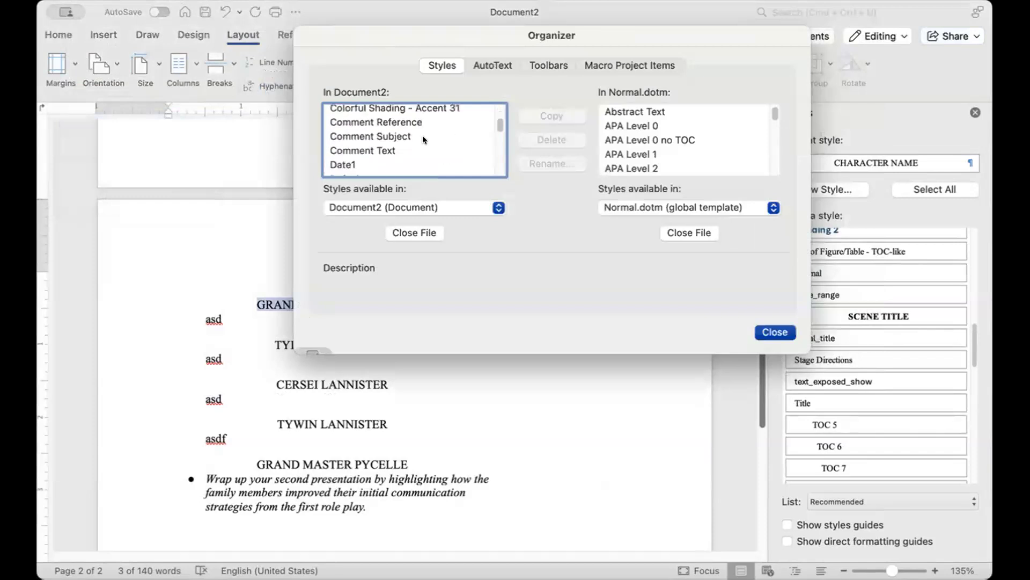
{"action": "scroll", "coordinate": [422, 135], "scroll_direction": "up", "scroll_amount": 1}
{"action": "scroll", "coordinate": [422, 136], "scroll_direction": "up", "scroll_amount": 1}
{"action": "left_click", "coordinate": [418, 112]}
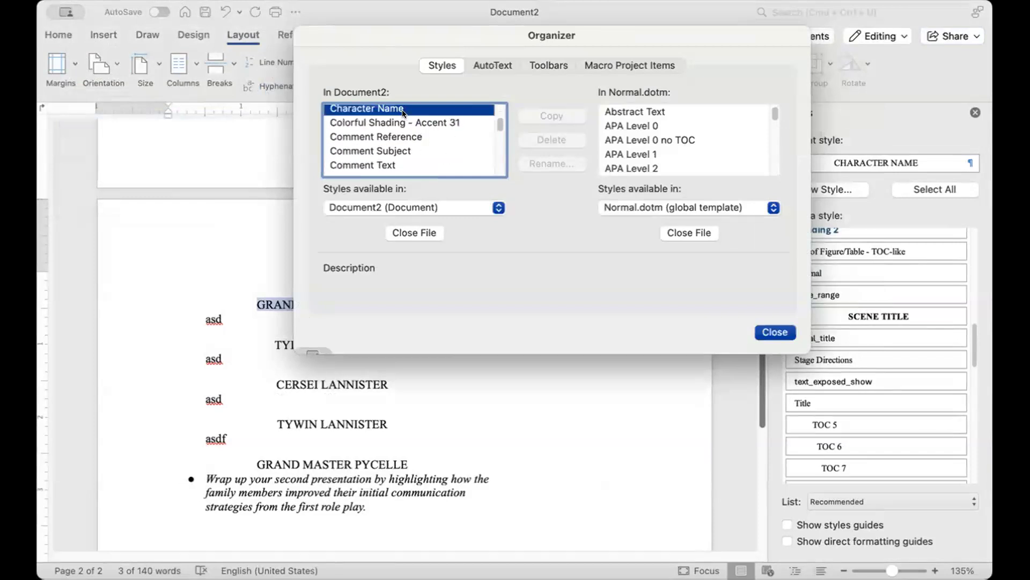
Step: Select the Stage Directions and Scene Title styles in Document2's style list, then close the Organizer without copying them
{"action": "scroll", "coordinate": [438, 143], "scroll_direction": "down", "scroll_amount": 20}
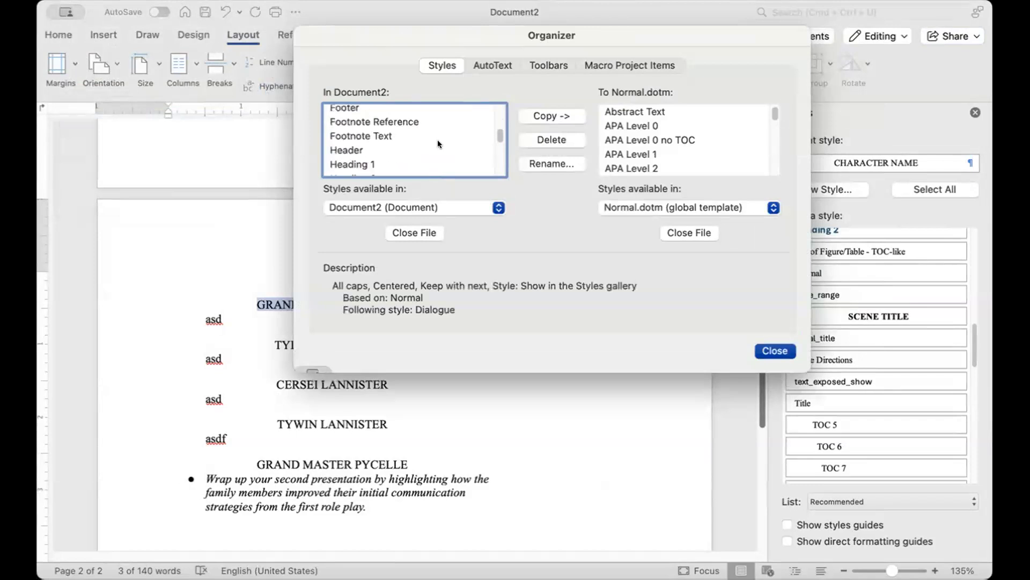
{"action": "scroll", "coordinate": [439, 142], "scroll_direction": "down", "scroll_amount": 5}
{"action": "scroll", "coordinate": [439, 142], "scroll_direction": "up", "scroll_amount": 8}
{"action": "scroll", "coordinate": [414, 140], "scroll_direction": "up", "scroll_amount": 3}
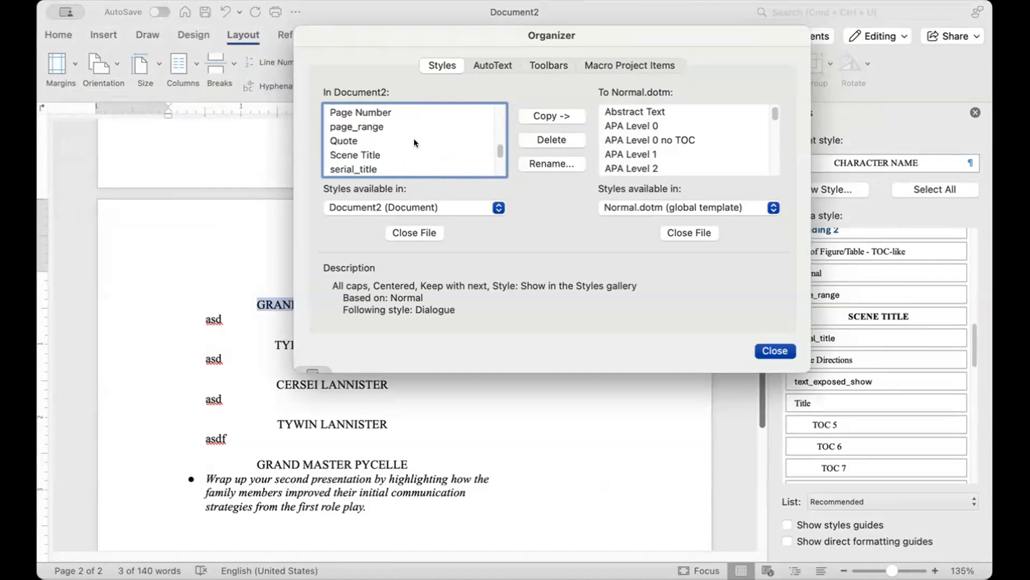
{"action": "scroll", "coordinate": [410, 150], "scroll_direction": "down", "scroll_amount": 1}
{"action": "left_click", "coordinate": [411, 163]}
{"action": "scroll", "coordinate": [410, 158], "scroll_direction": "down", "scroll_amount": 4}
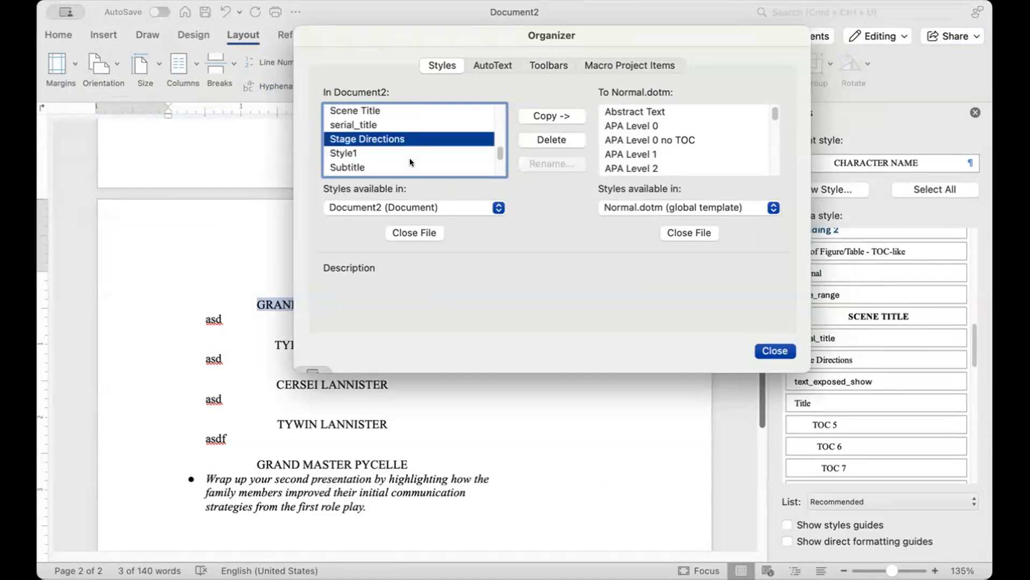
{"action": "scroll", "coordinate": [410, 158], "scroll_direction": "up", "scroll_amount": 4}
{"action": "left_click", "coordinate": [400, 139], "text": "super"}
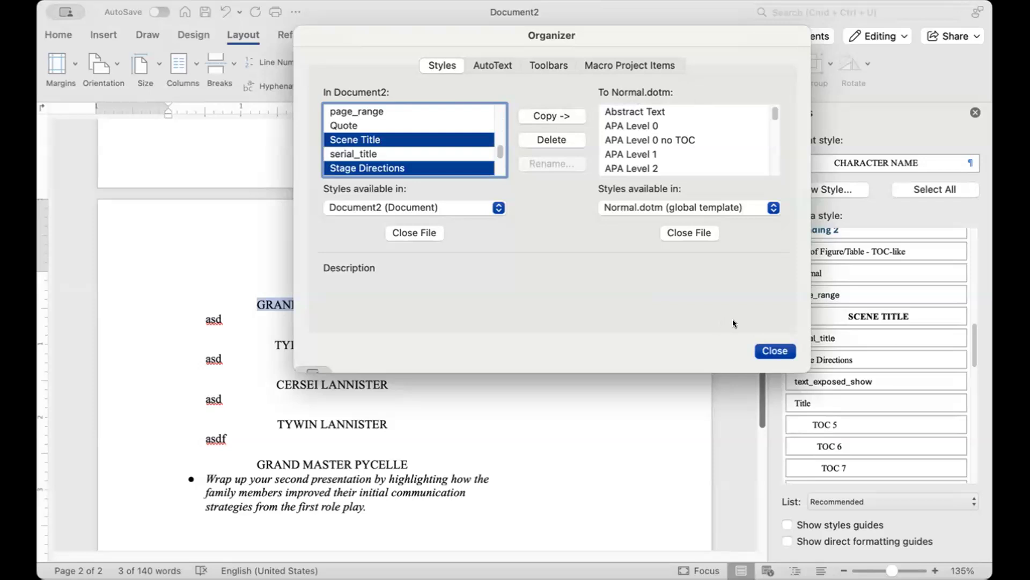
{"action": "left_click", "coordinate": [783, 350]}
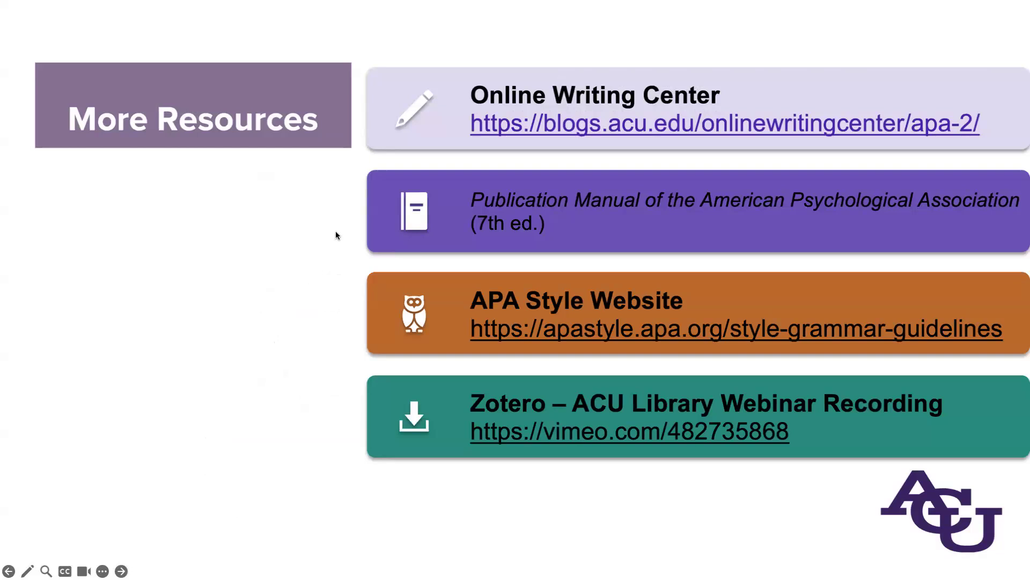
{"action": "key", "text": "Right"}
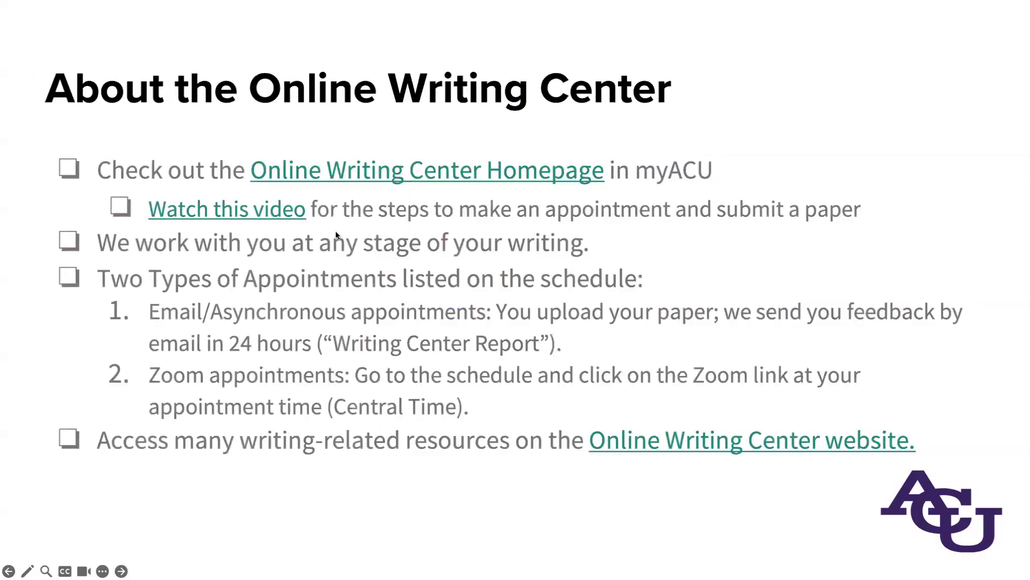